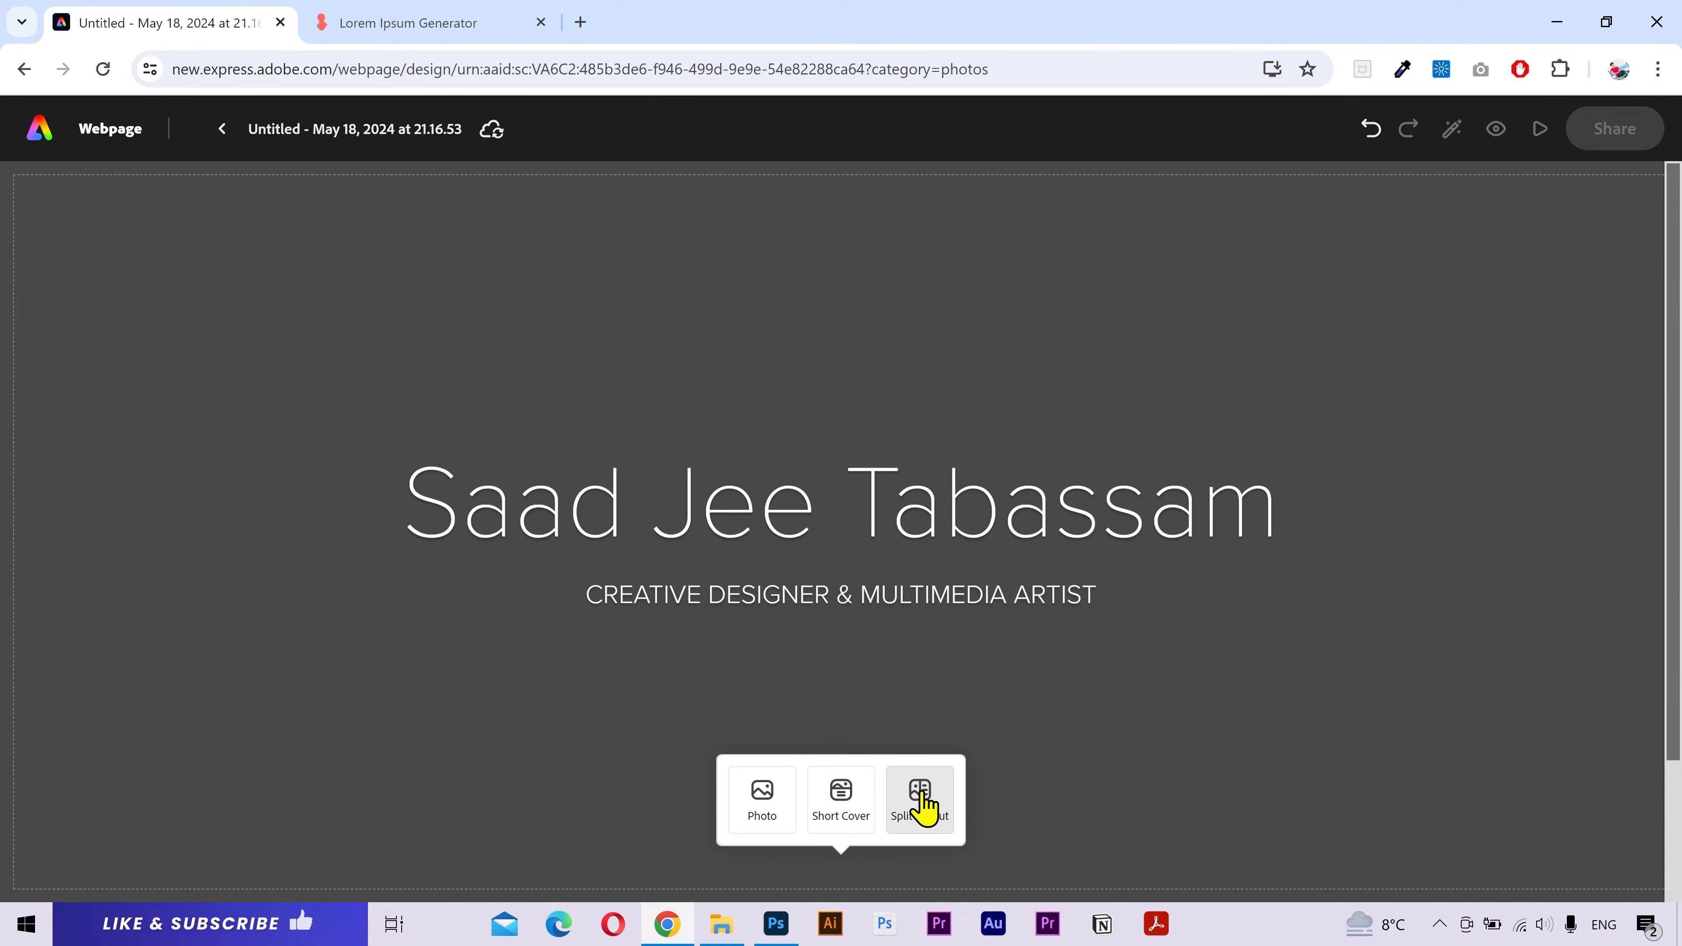
# - Search the stock photos for "designer" and set the man in the plaid shirt at a desk as the cover photo
pyautogui.click(770, 823)
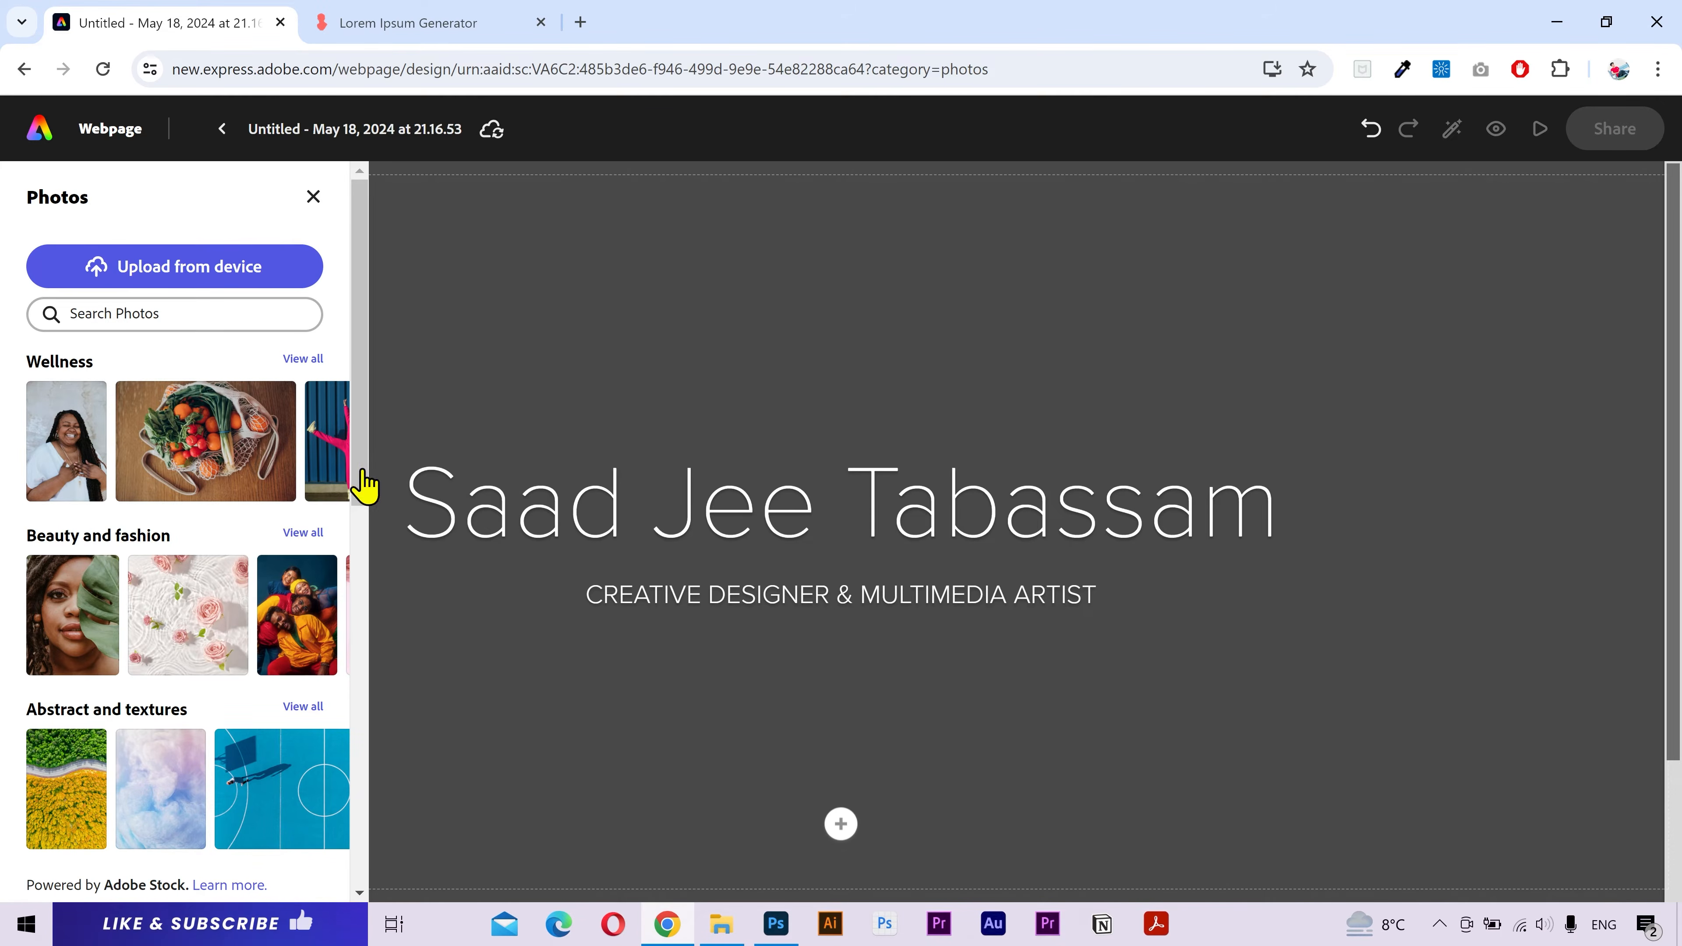
pyautogui.click(255, 313)
pyautogui.write('designer')
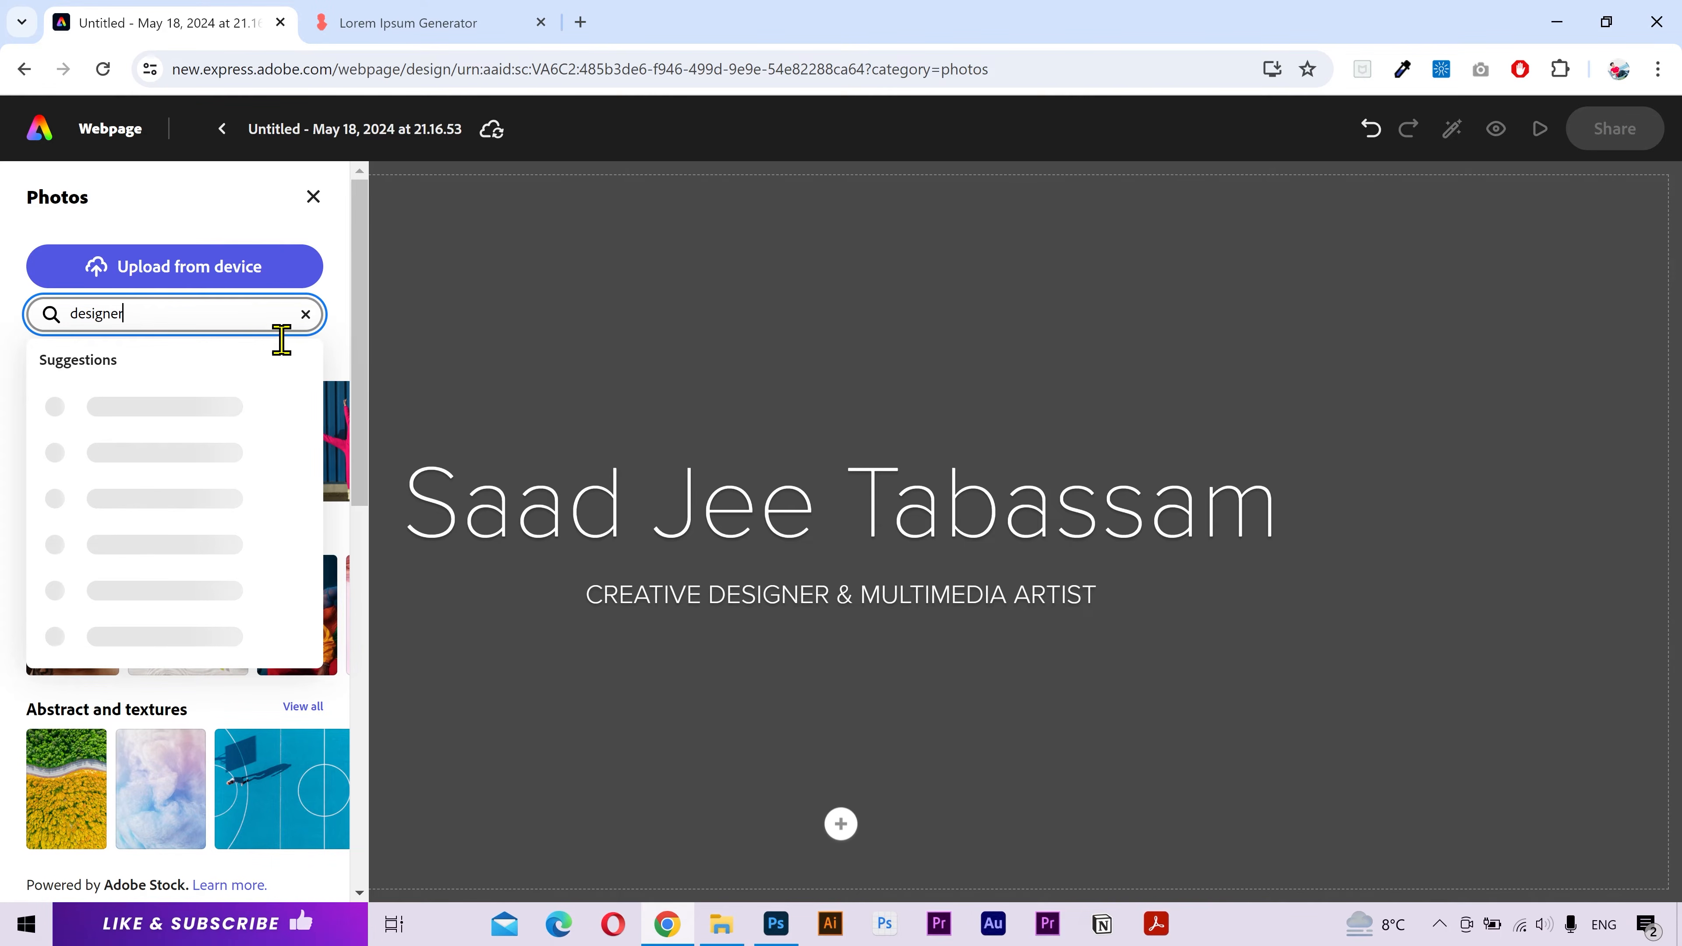
pyautogui.press('Return')
pyautogui.scroll(-8, 211, 562)
pyautogui.scroll(8, 210, 562)
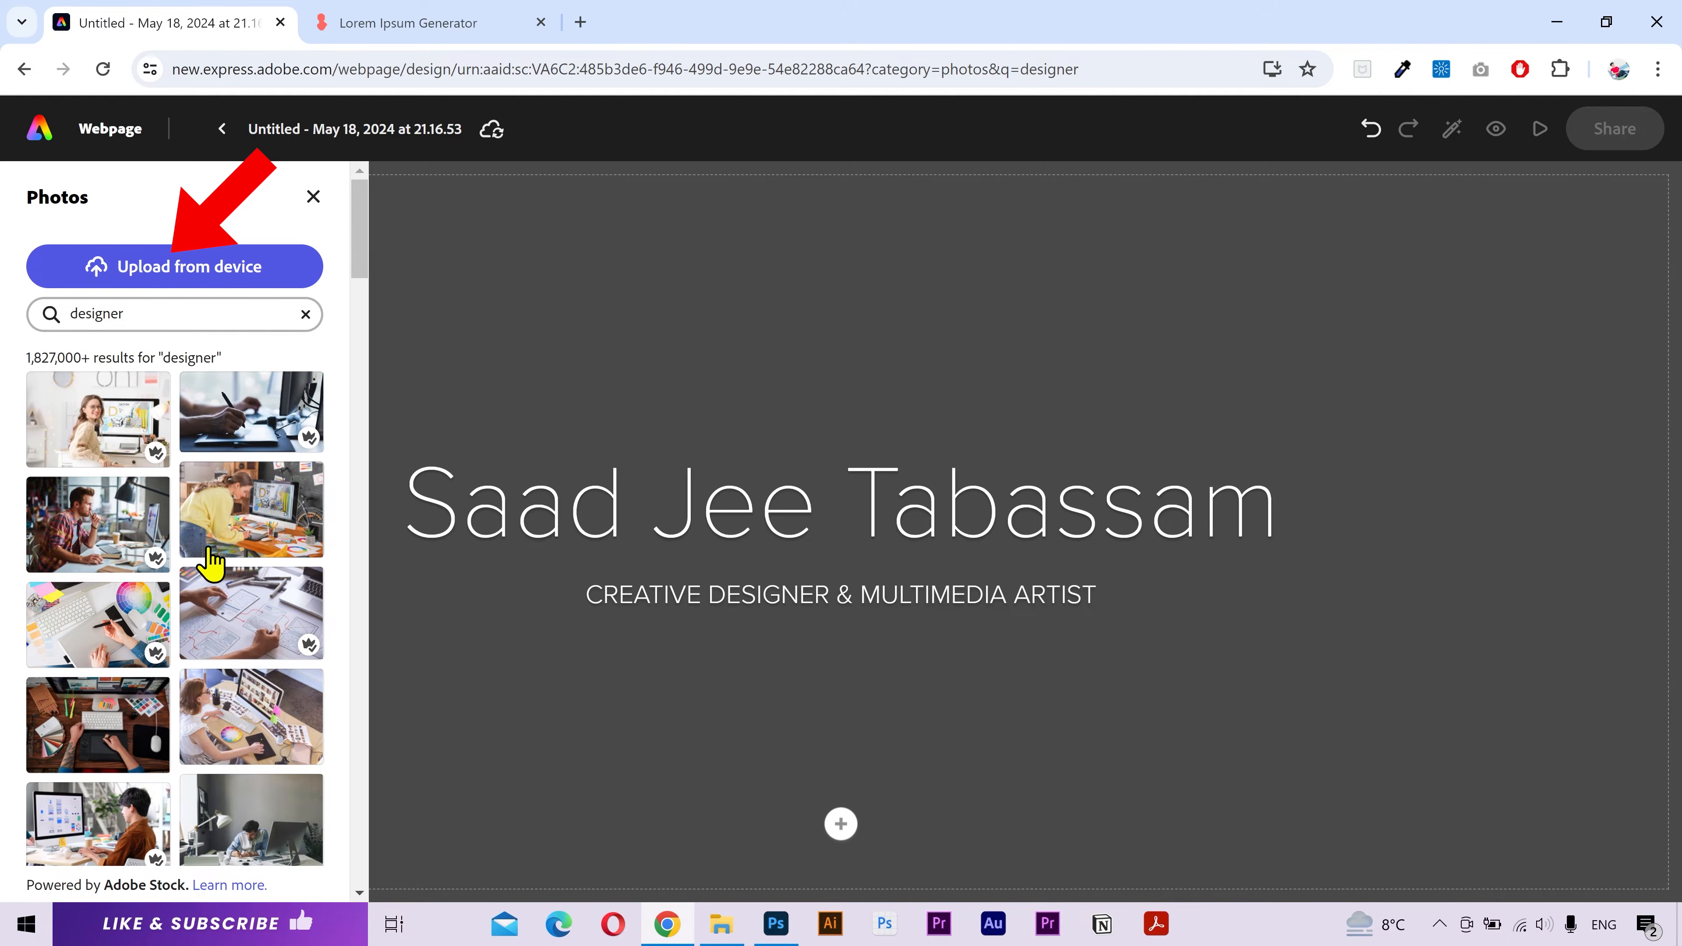
pyautogui.click(71, 523)
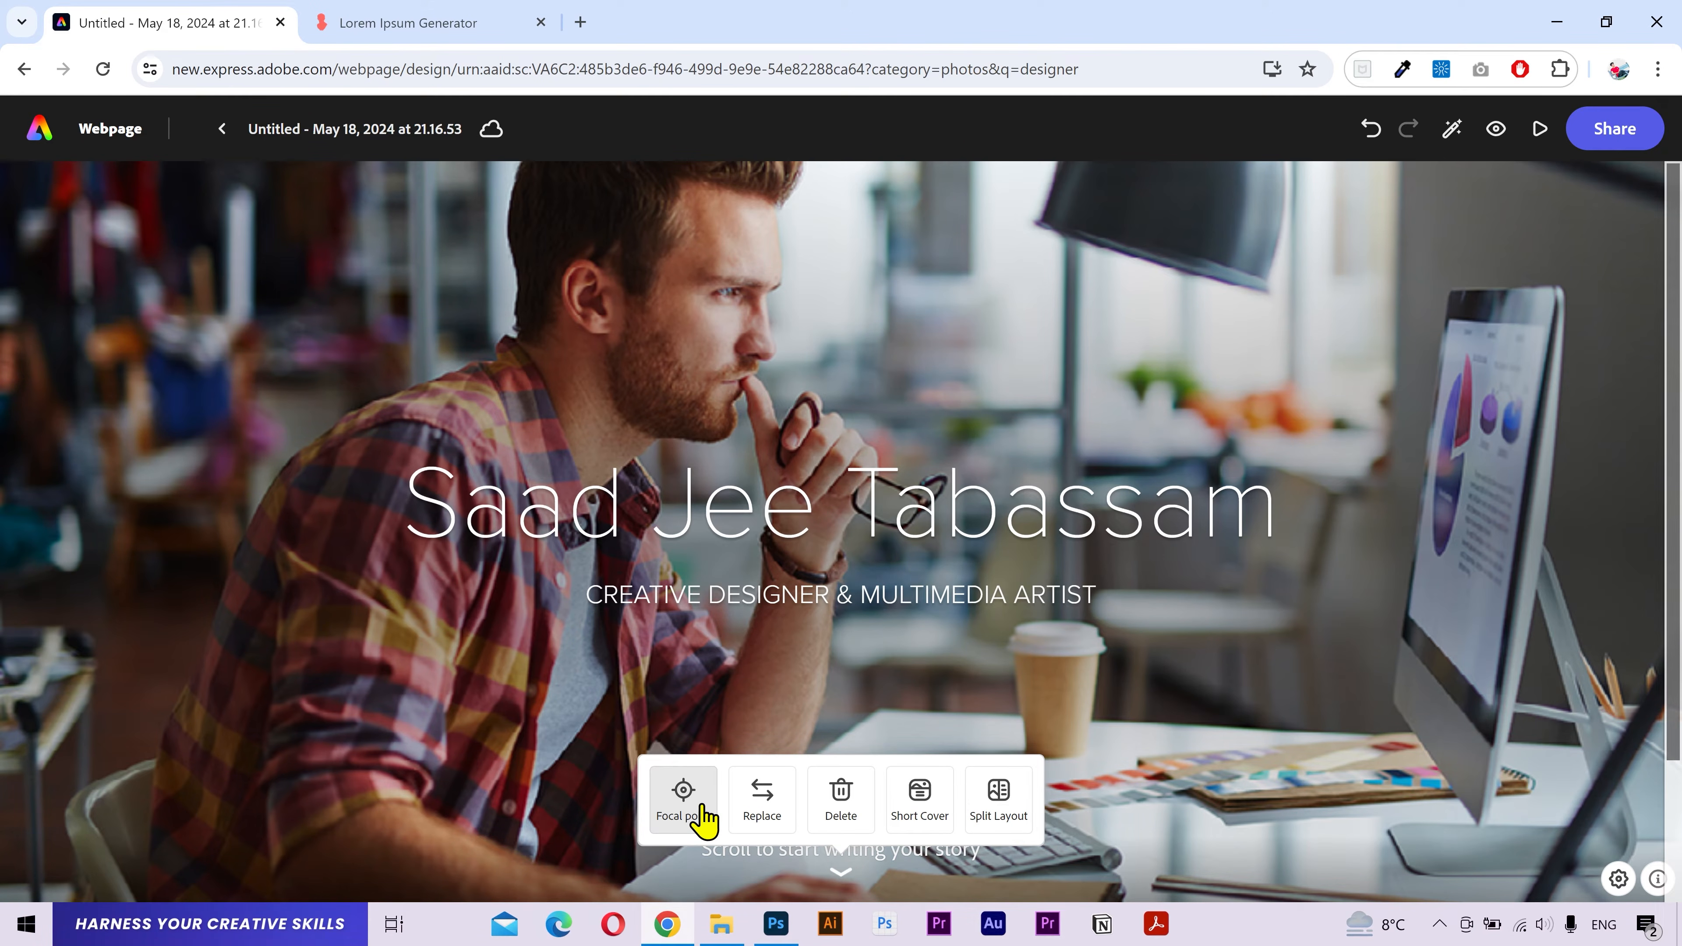
# - Move the cover photo's focal point up to the man's hand near his glasses and save it
pyautogui.click(696, 816)
pyautogui.moveTo(839, 547); pyautogui.dragTo(850, 470)
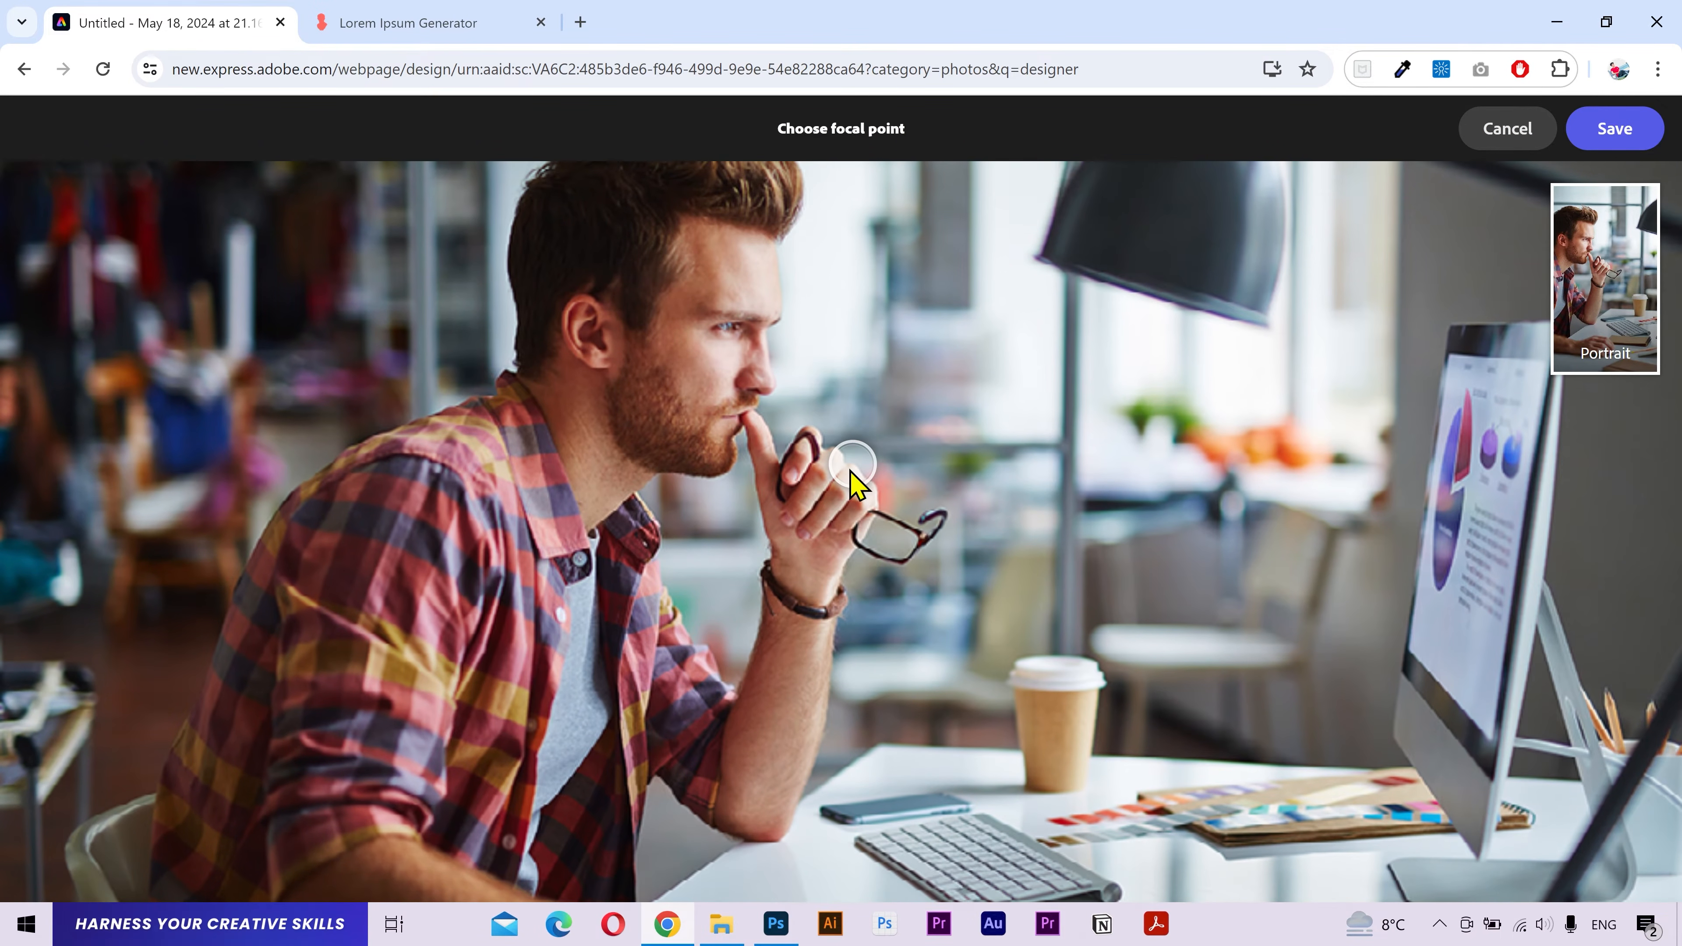
pyautogui.click(1614, 129)
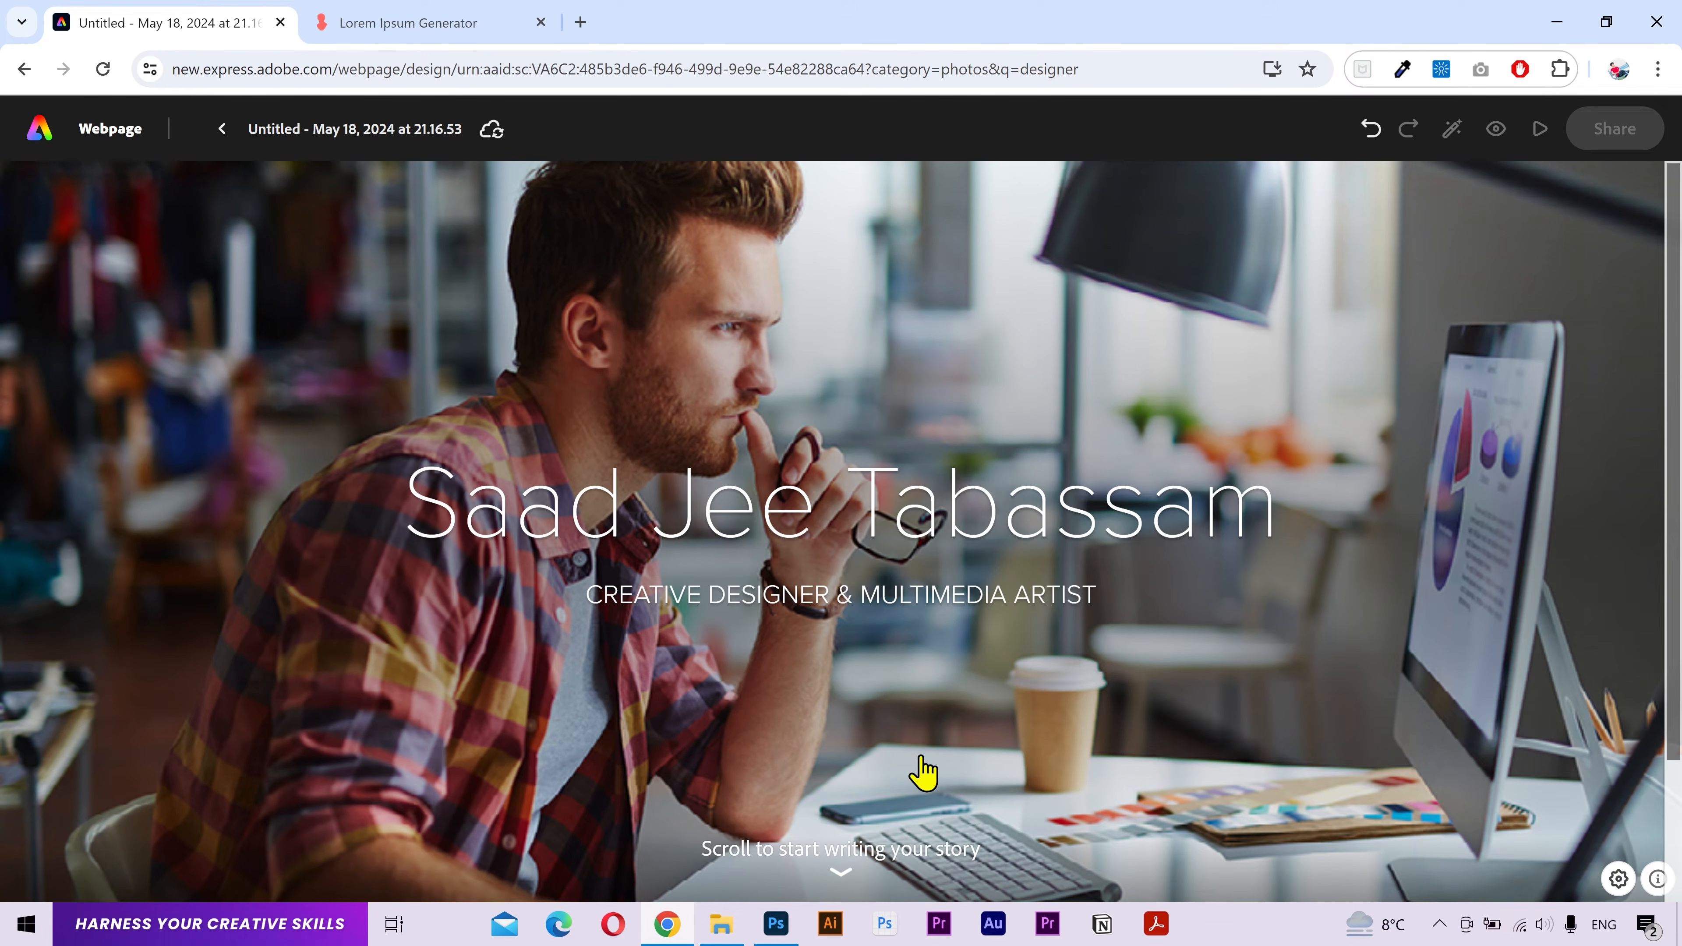
# - Apply the Short Cover layout to the title section, and change it to Split Layout
pyautogui.click(920, 794)
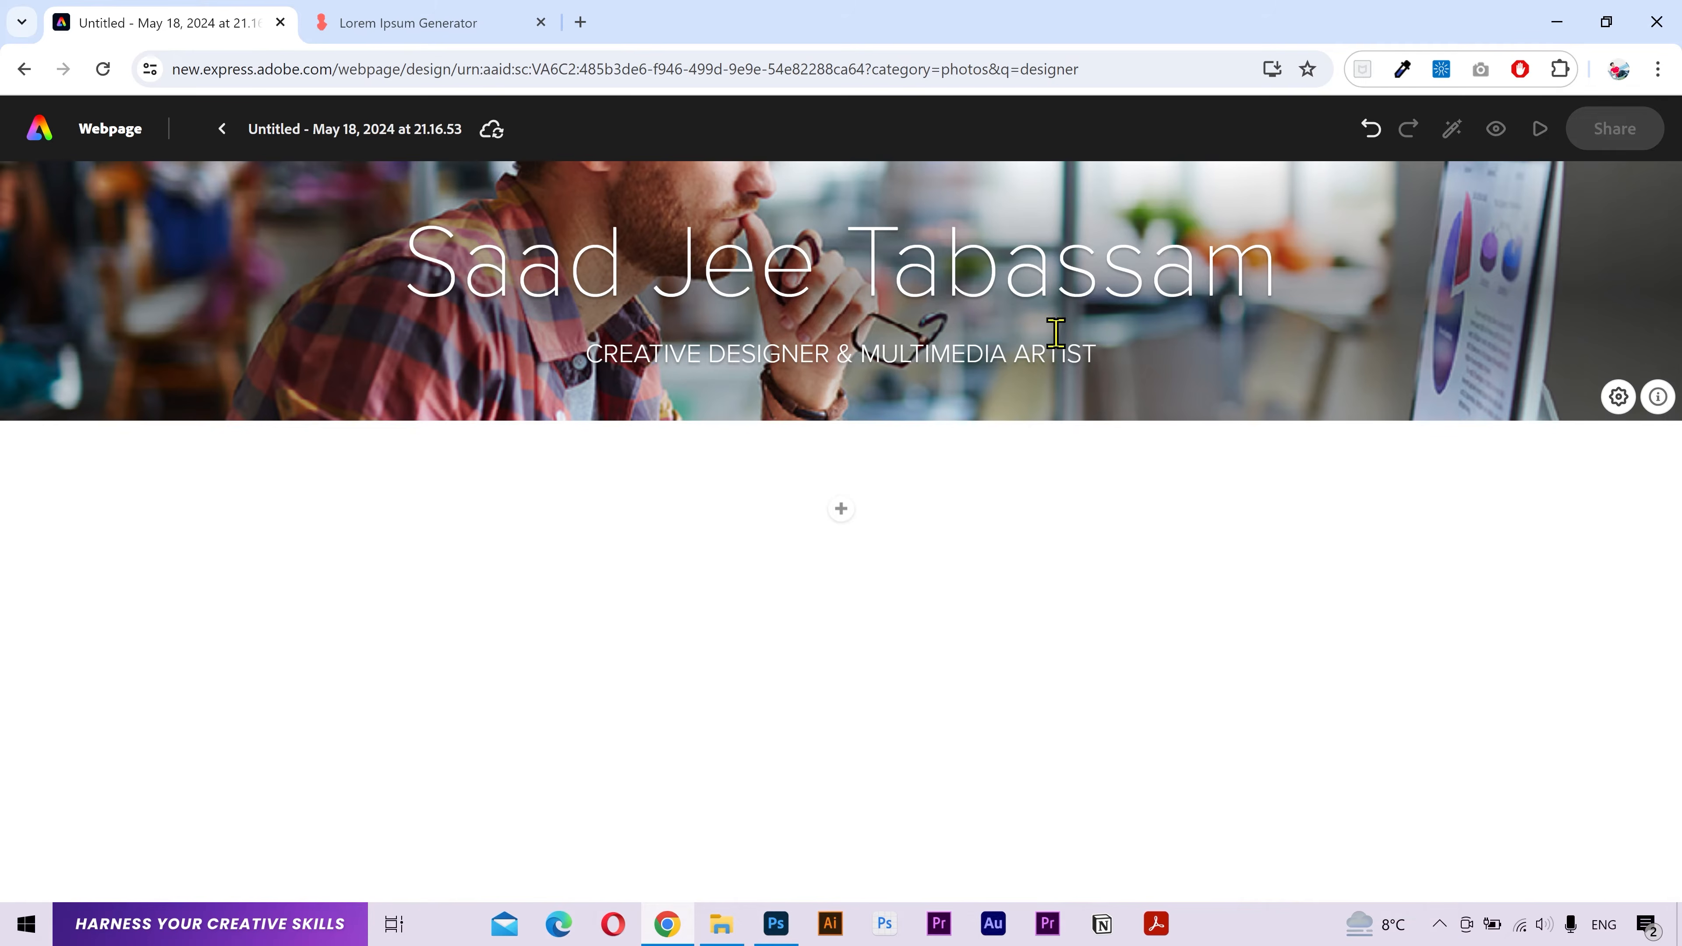
pyautogui.moveTo(950, 405)
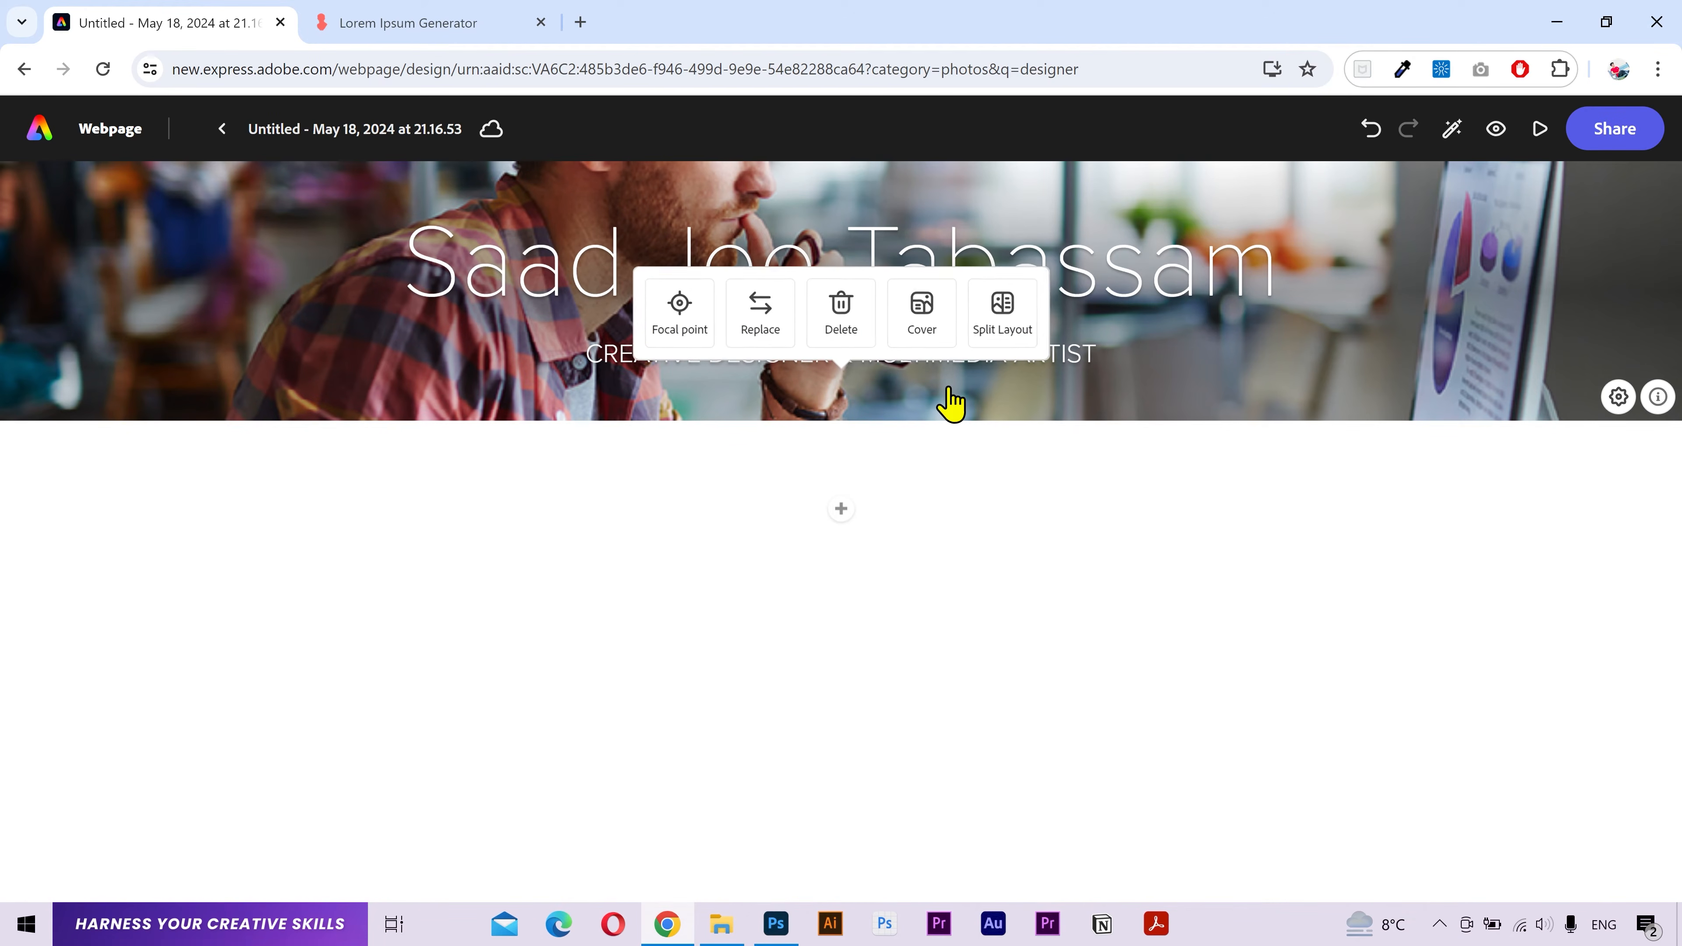
pyautogui.click(998, 325)
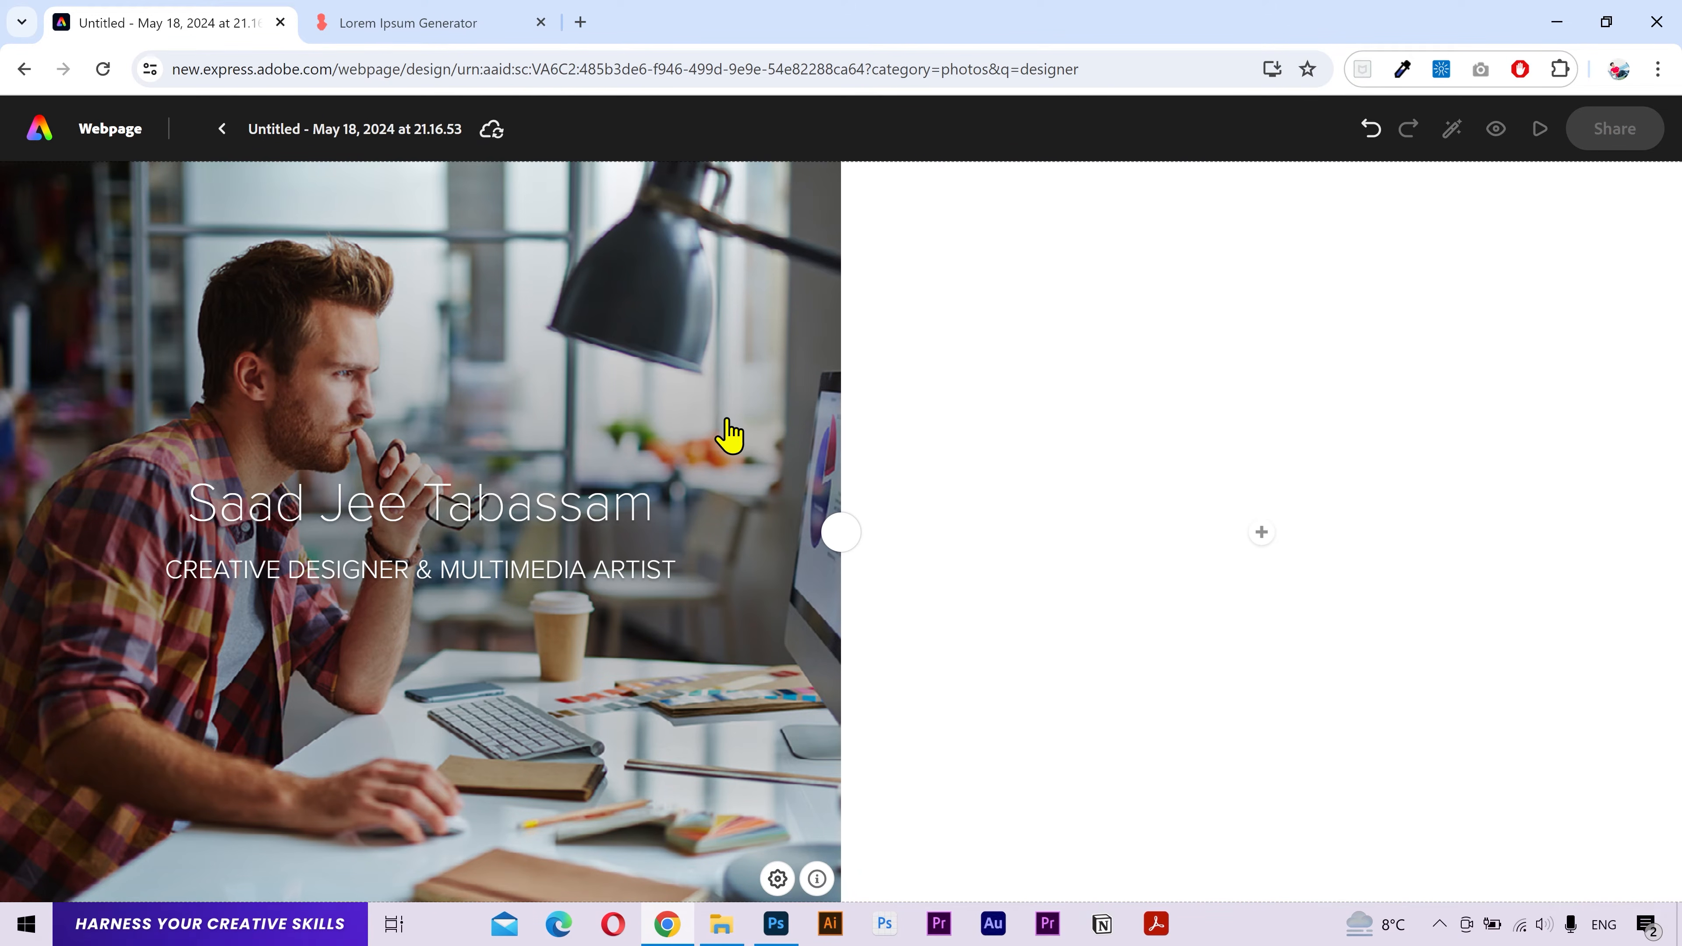
pyautogui.click(1261, 532)
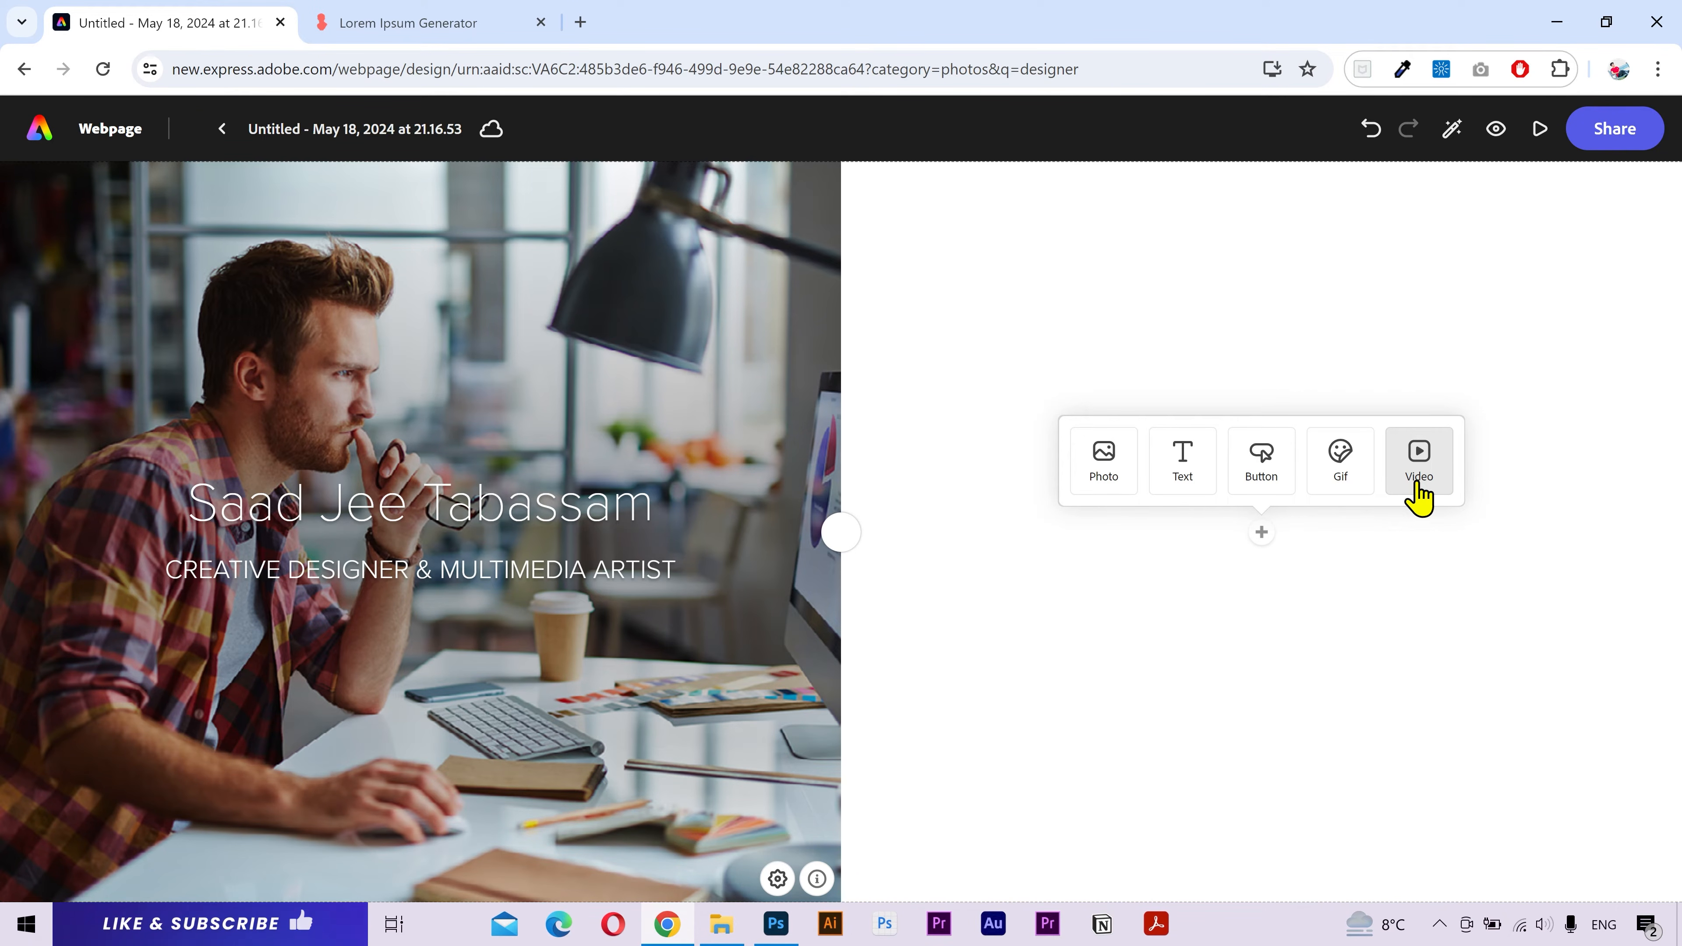
pyautogui.click(1419, 498)
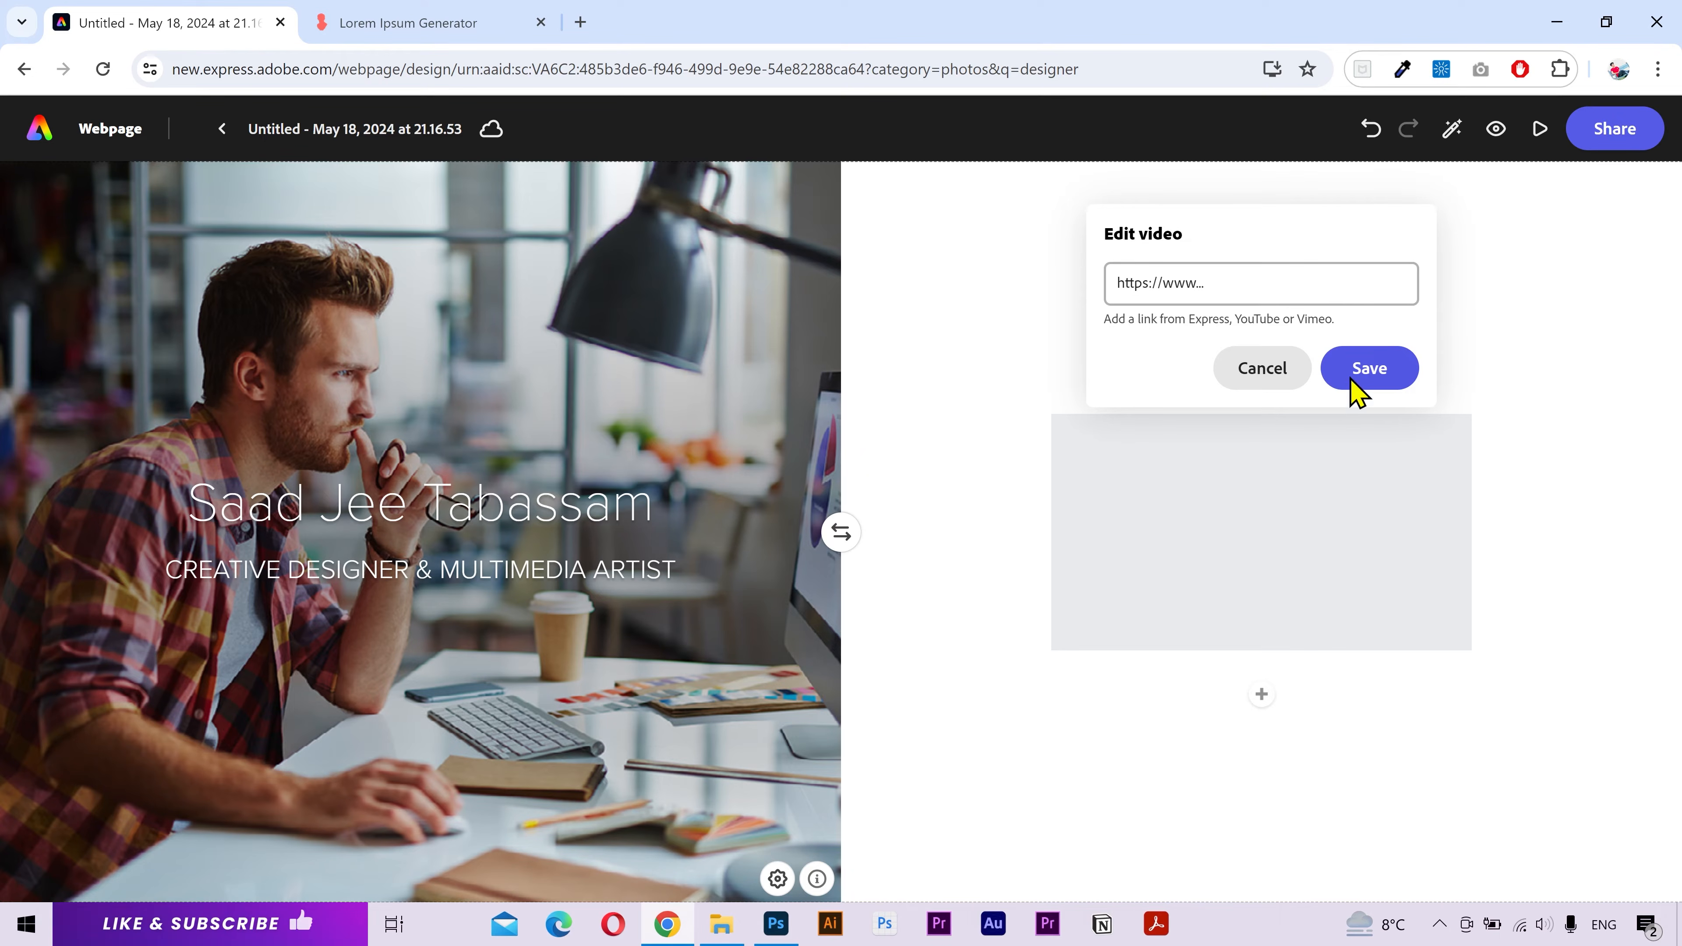
pyautogui.click(1331, 287)
pyautogui.write('https://youtu.be/6tOZYUqj9g4?feature=shared')
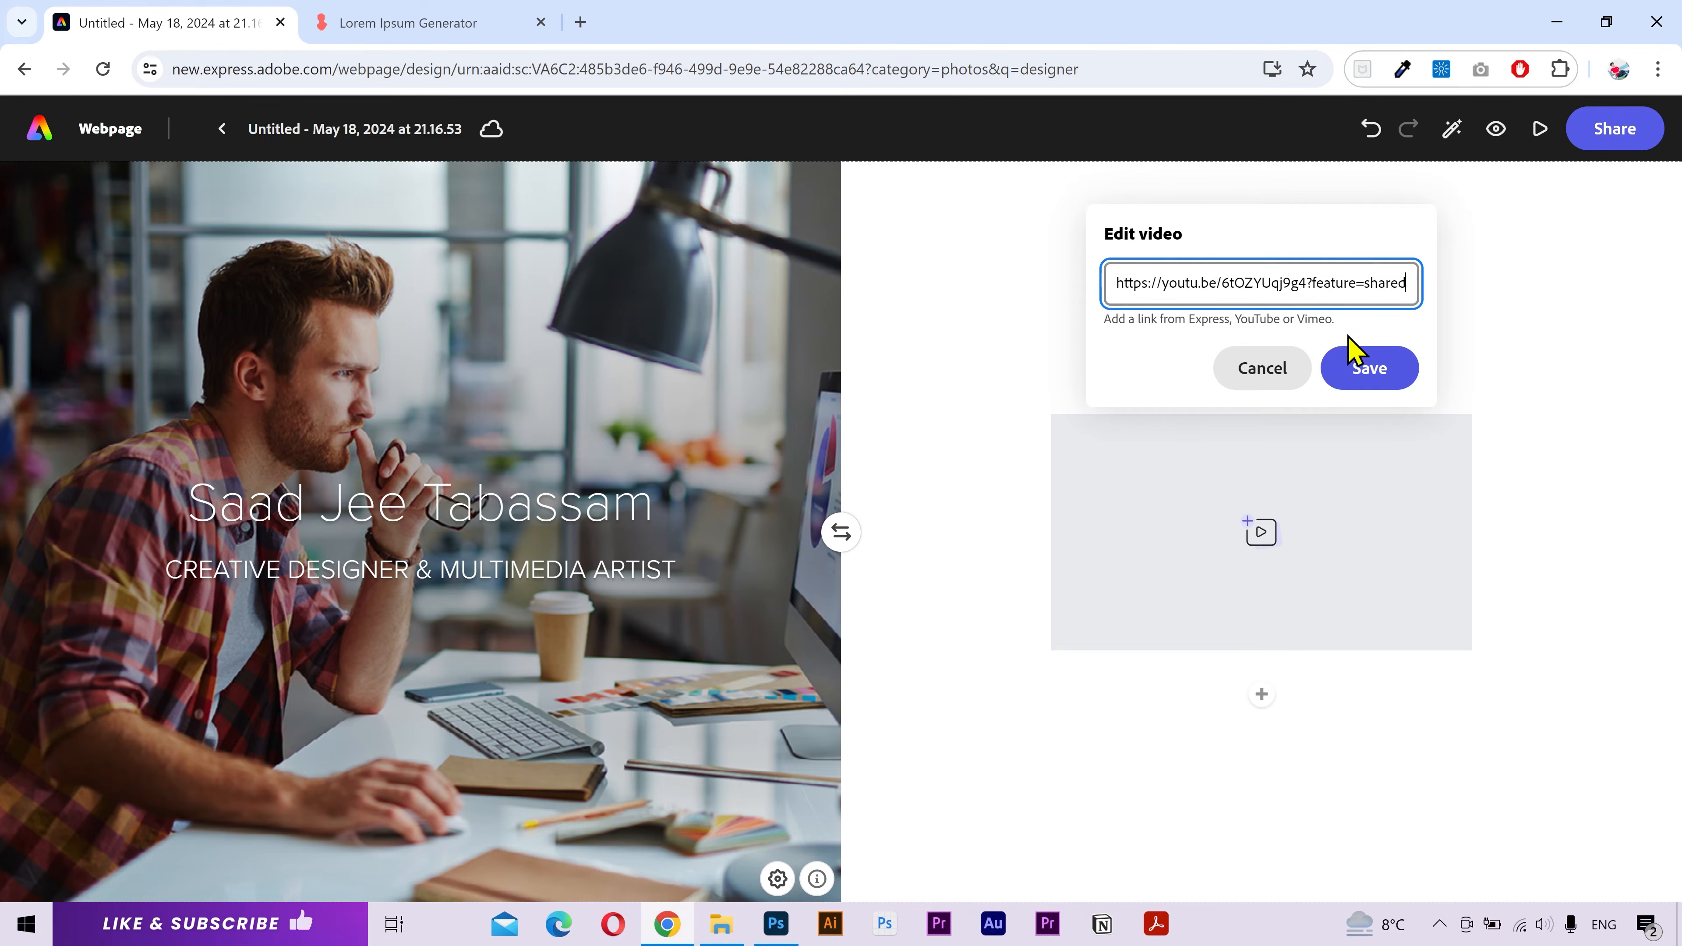
pyautogui.click(1369, 368)
pyautogui.click(1261, 695)
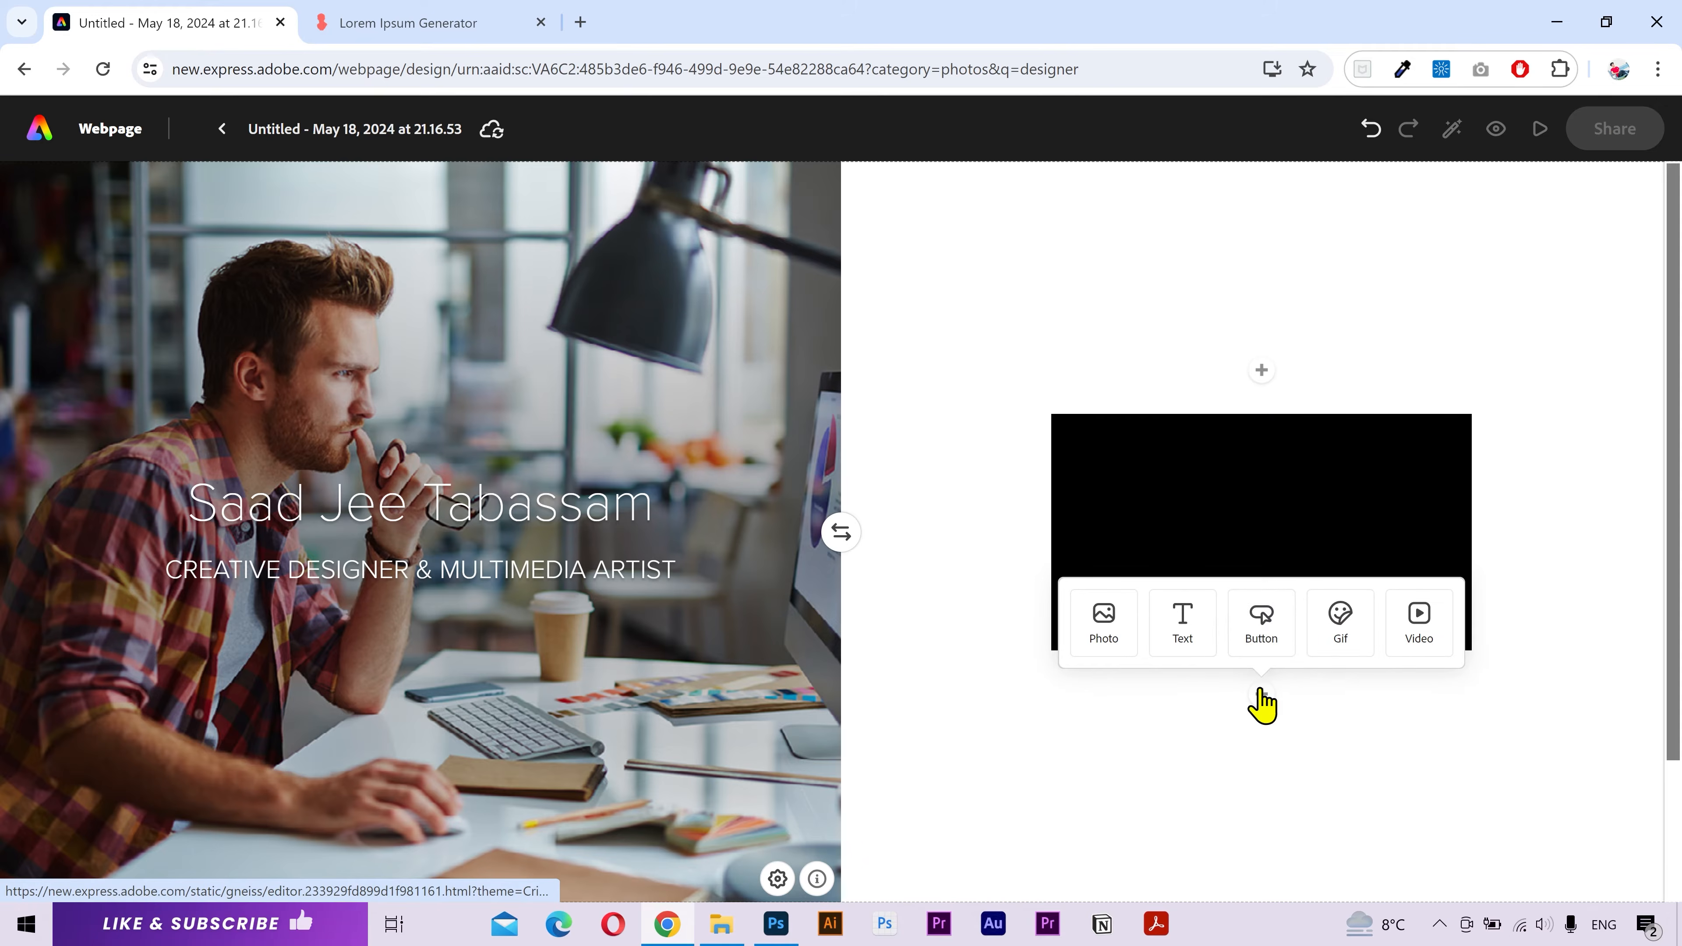
pyautogui.click(1261, 656)
pyautogui.click(1092, 421)
pyautogui.write('SUBSCRIBE')
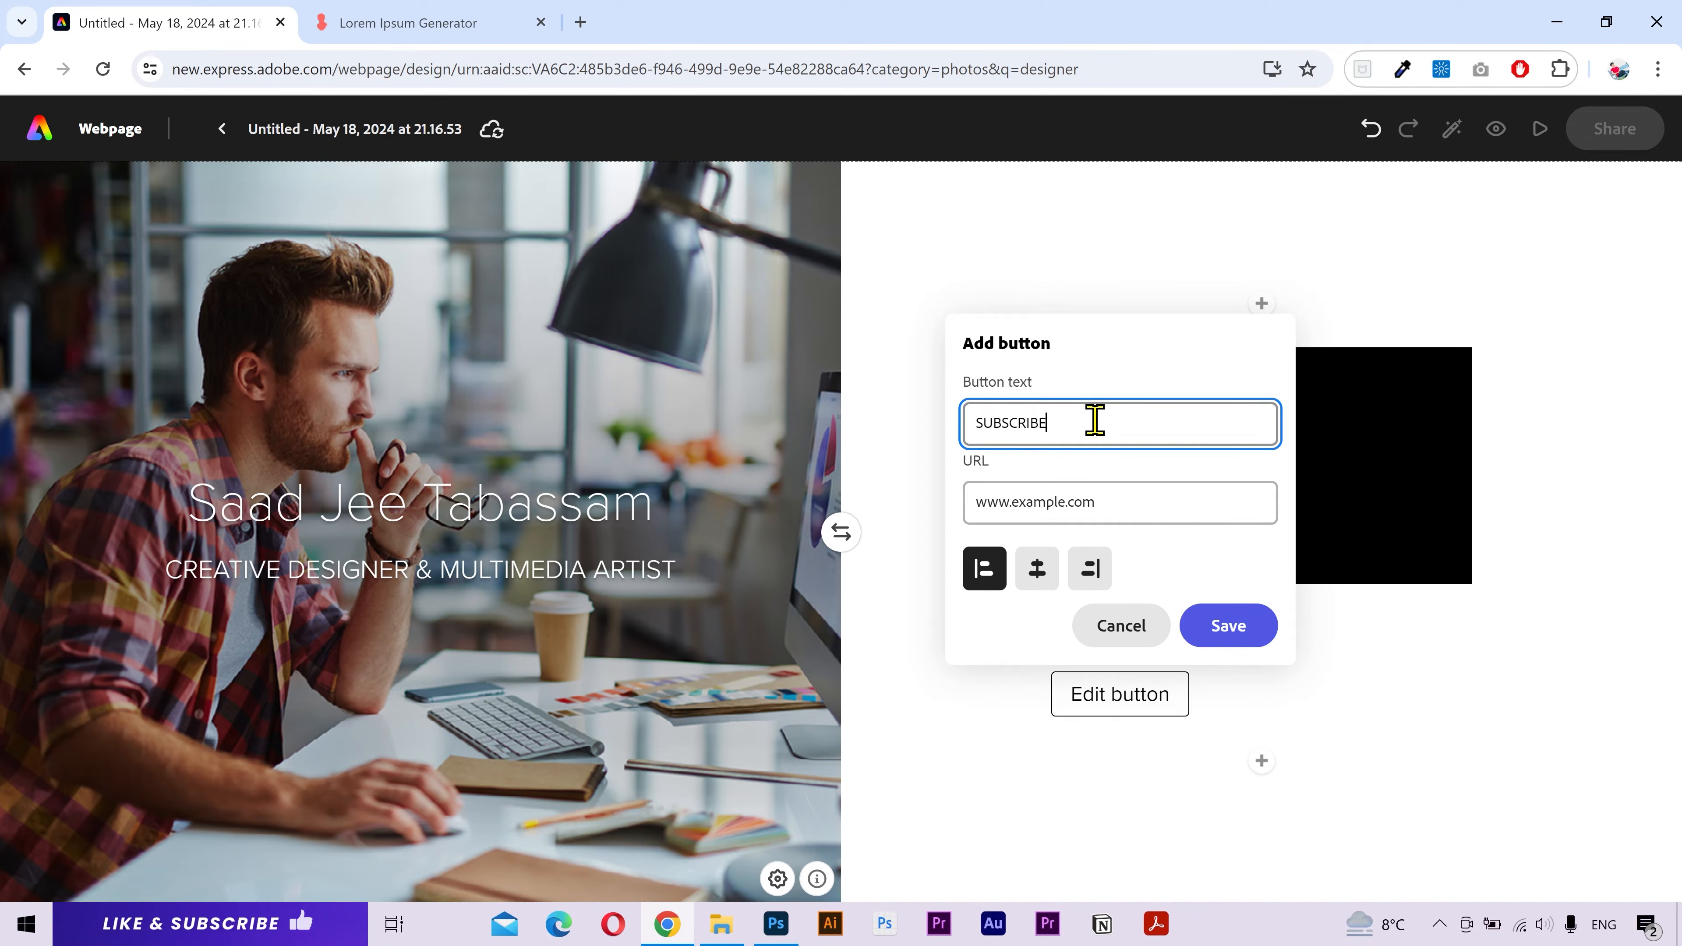
pyautogui.click(1126, 507)
pyautogui.write('www.google.com')
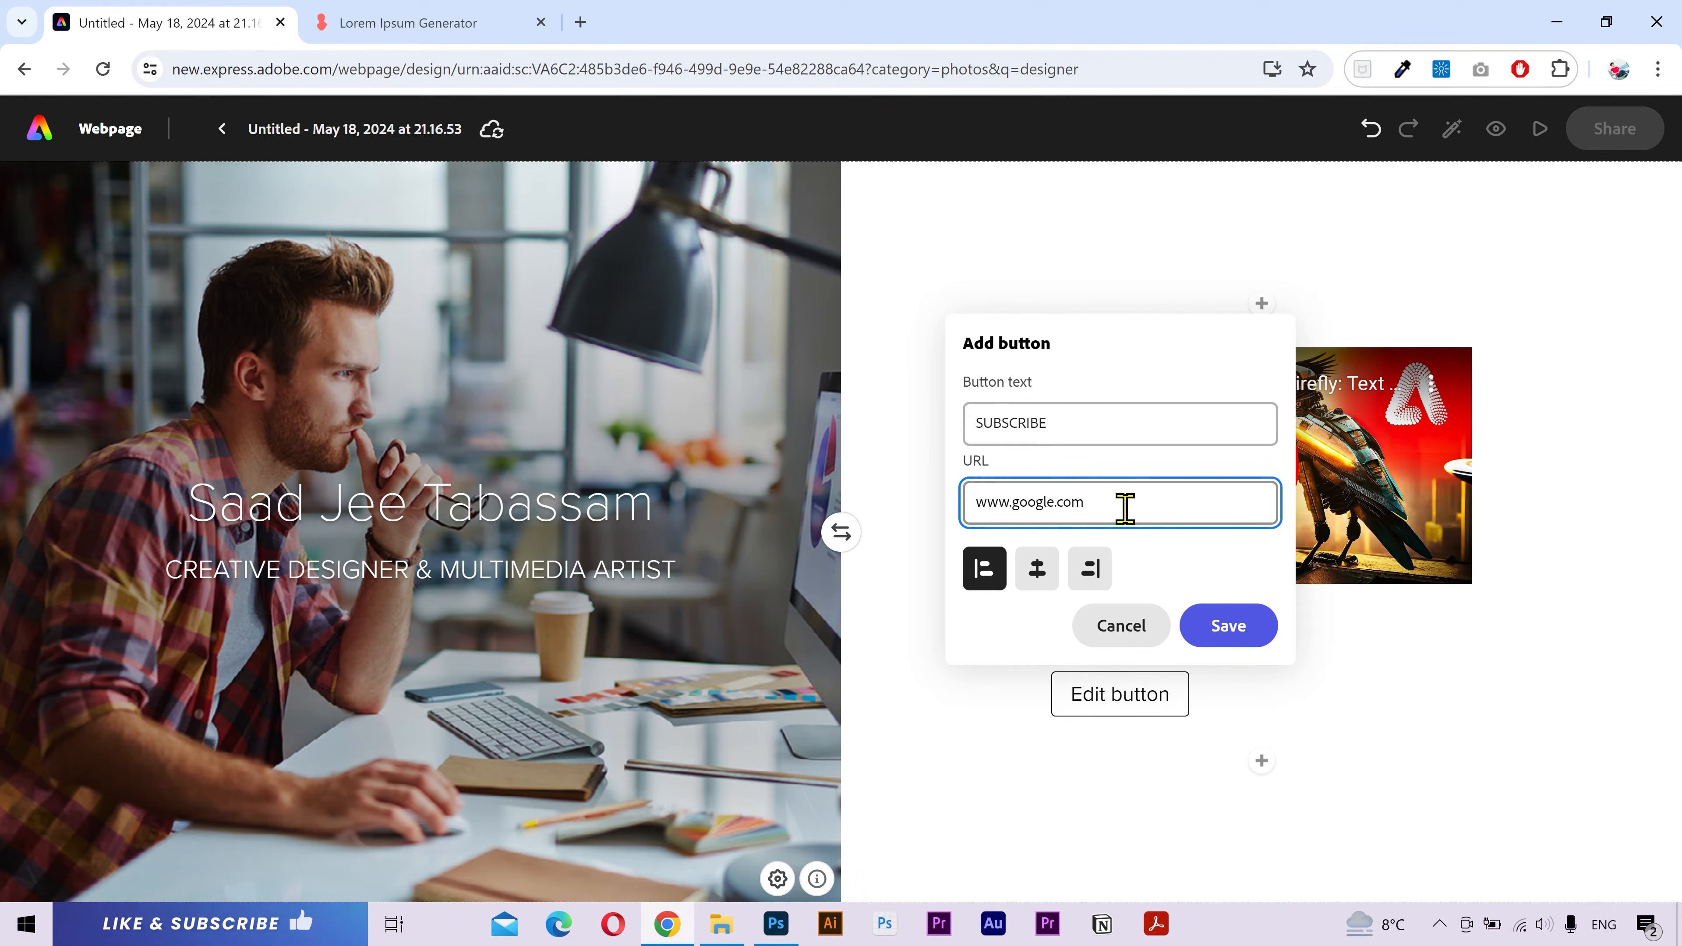
pyautogui.click(1037, 570)
pyautogui.click(1088, 569)
pyautogui.click(1038, 569)
pyautogui.click(1258, 628)
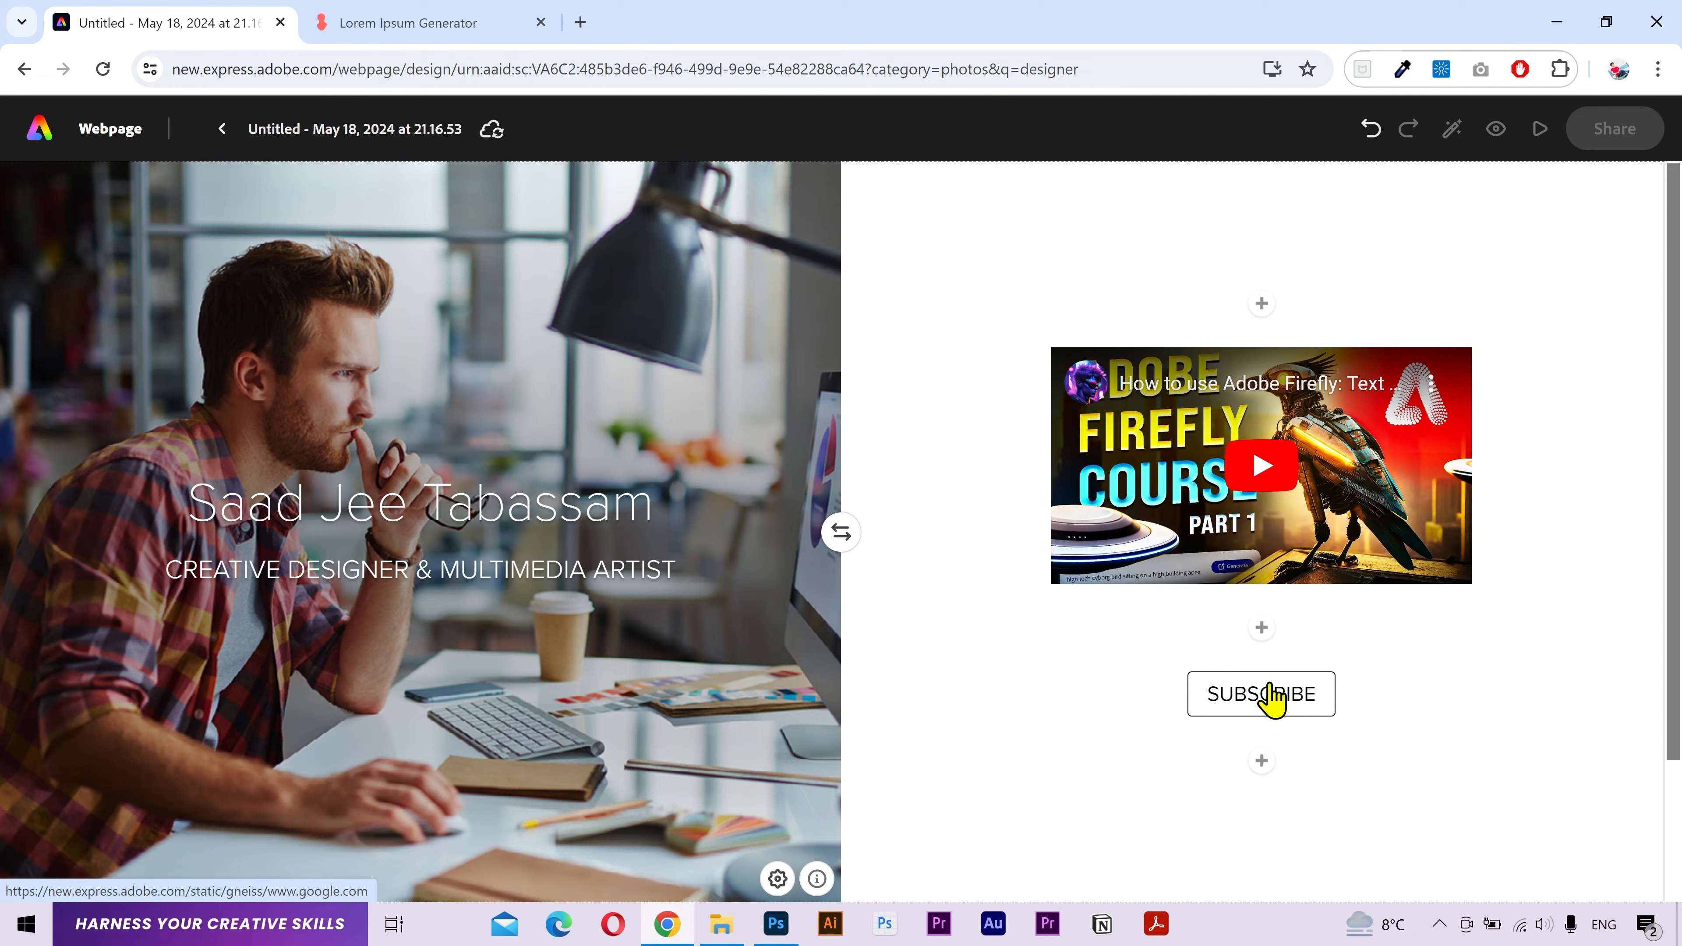
# - Swap the two halves of the split layout and swap them back
pyautogui.click(840, 534)
pyautogui.click(839, 536)
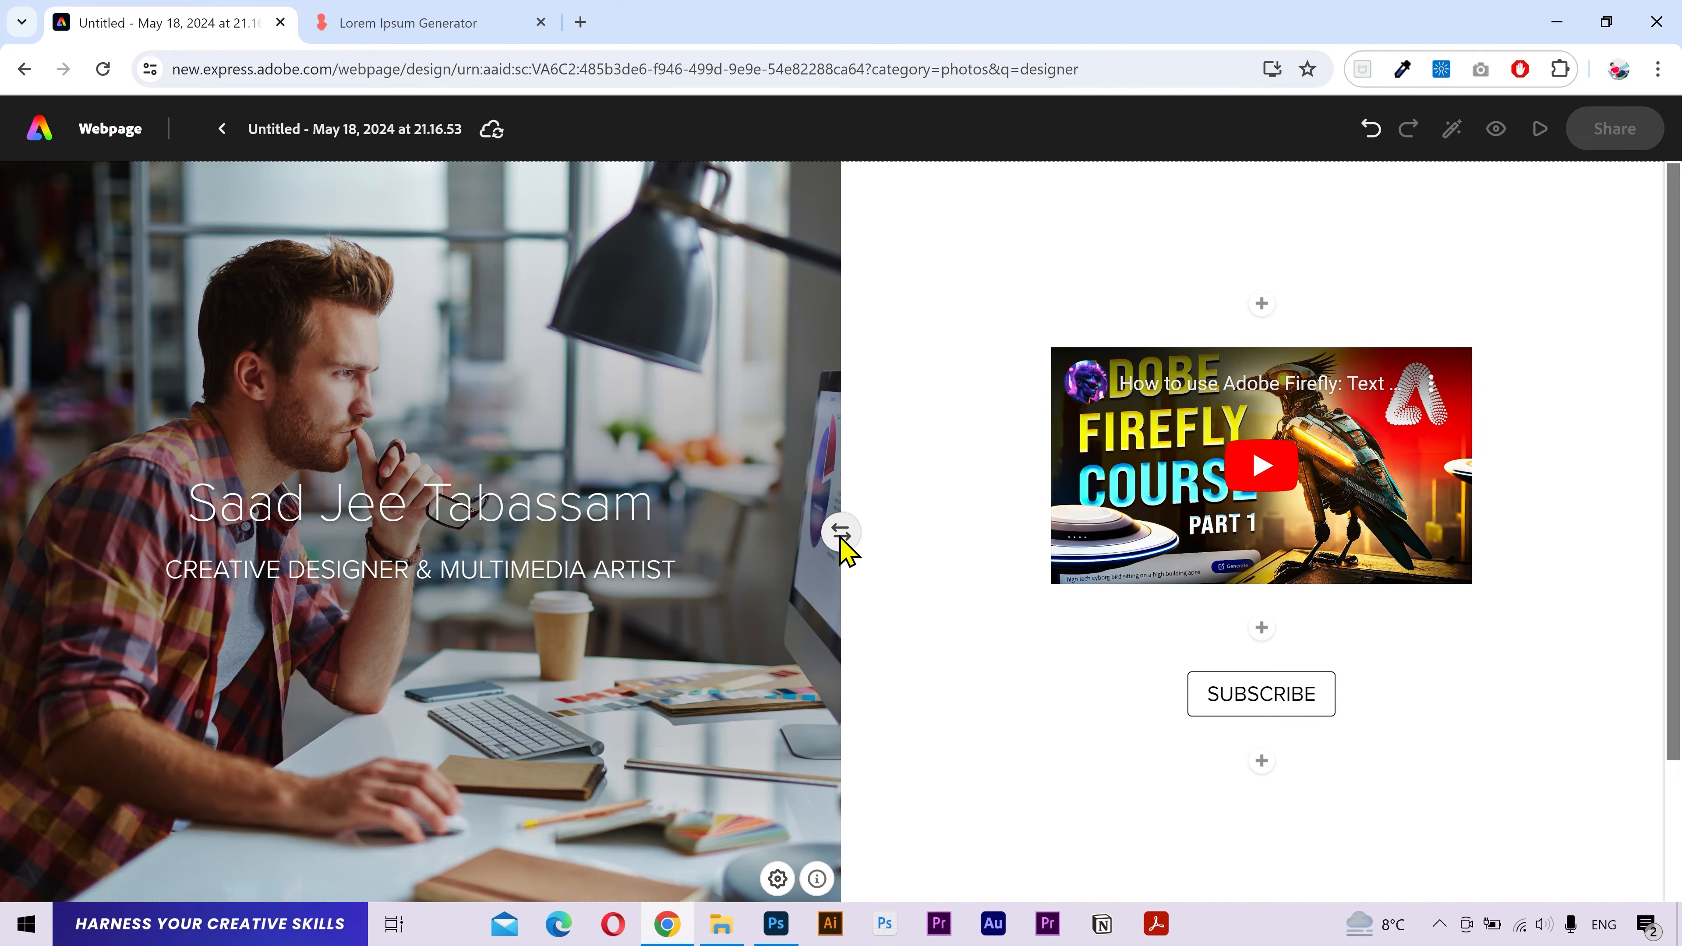
# - Look at the cover image's alt text settings without saving, and change the title section's layout to Cover
pyautogui.click(780, 877)
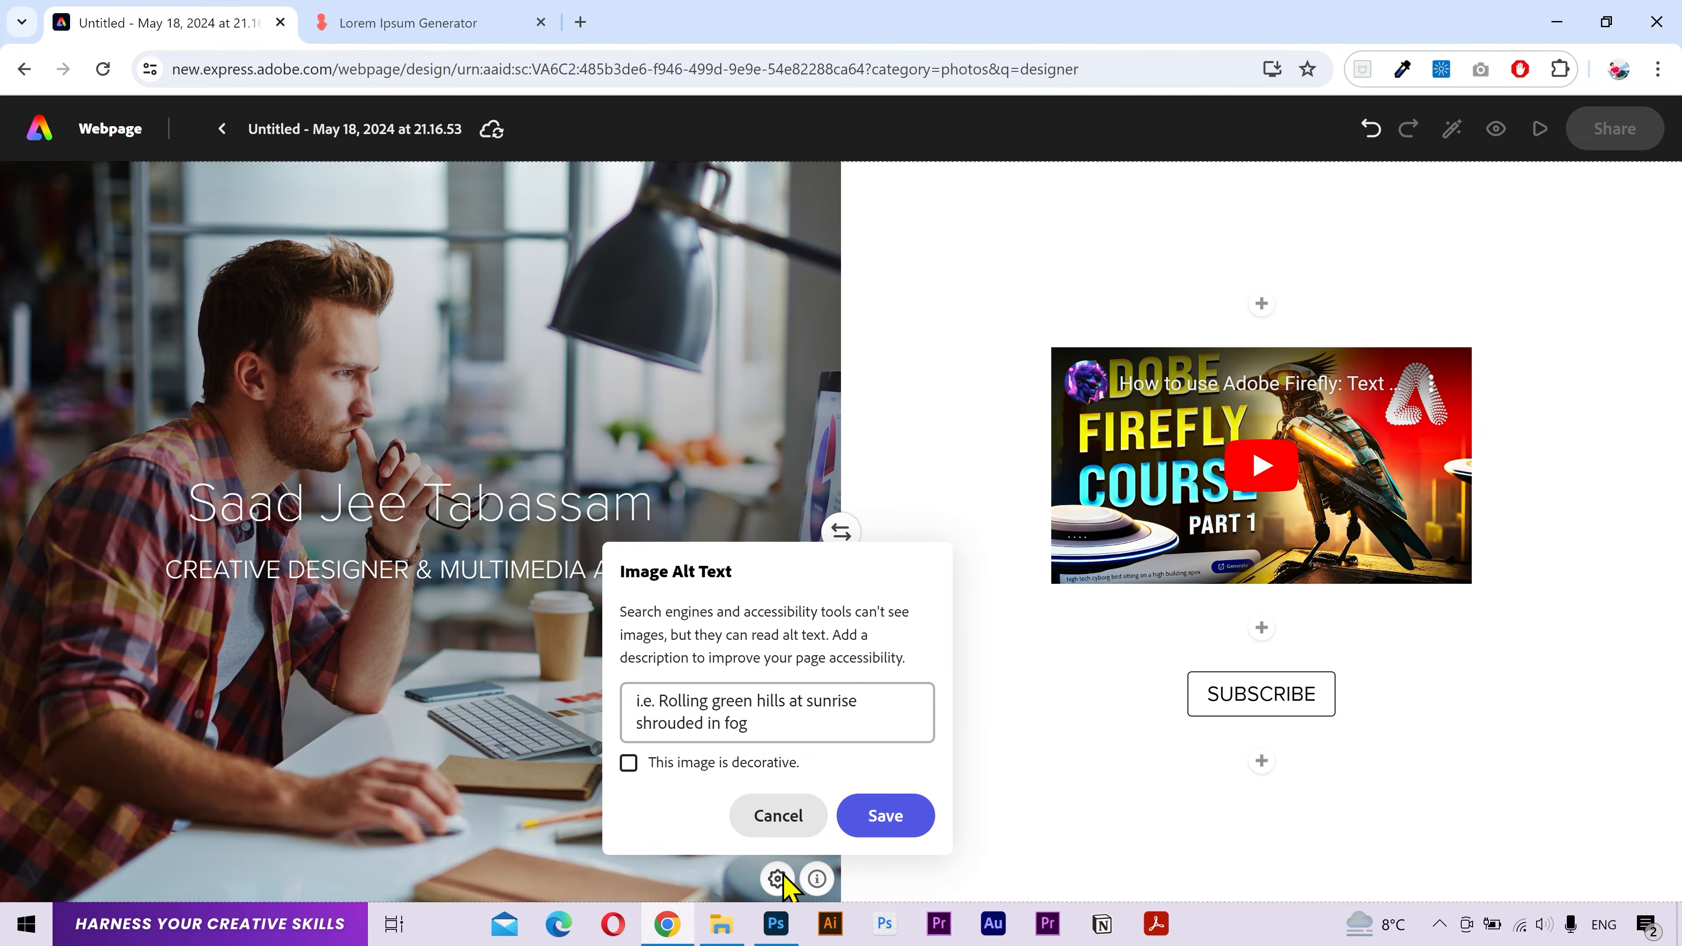
pyautogui.click(783, 816)
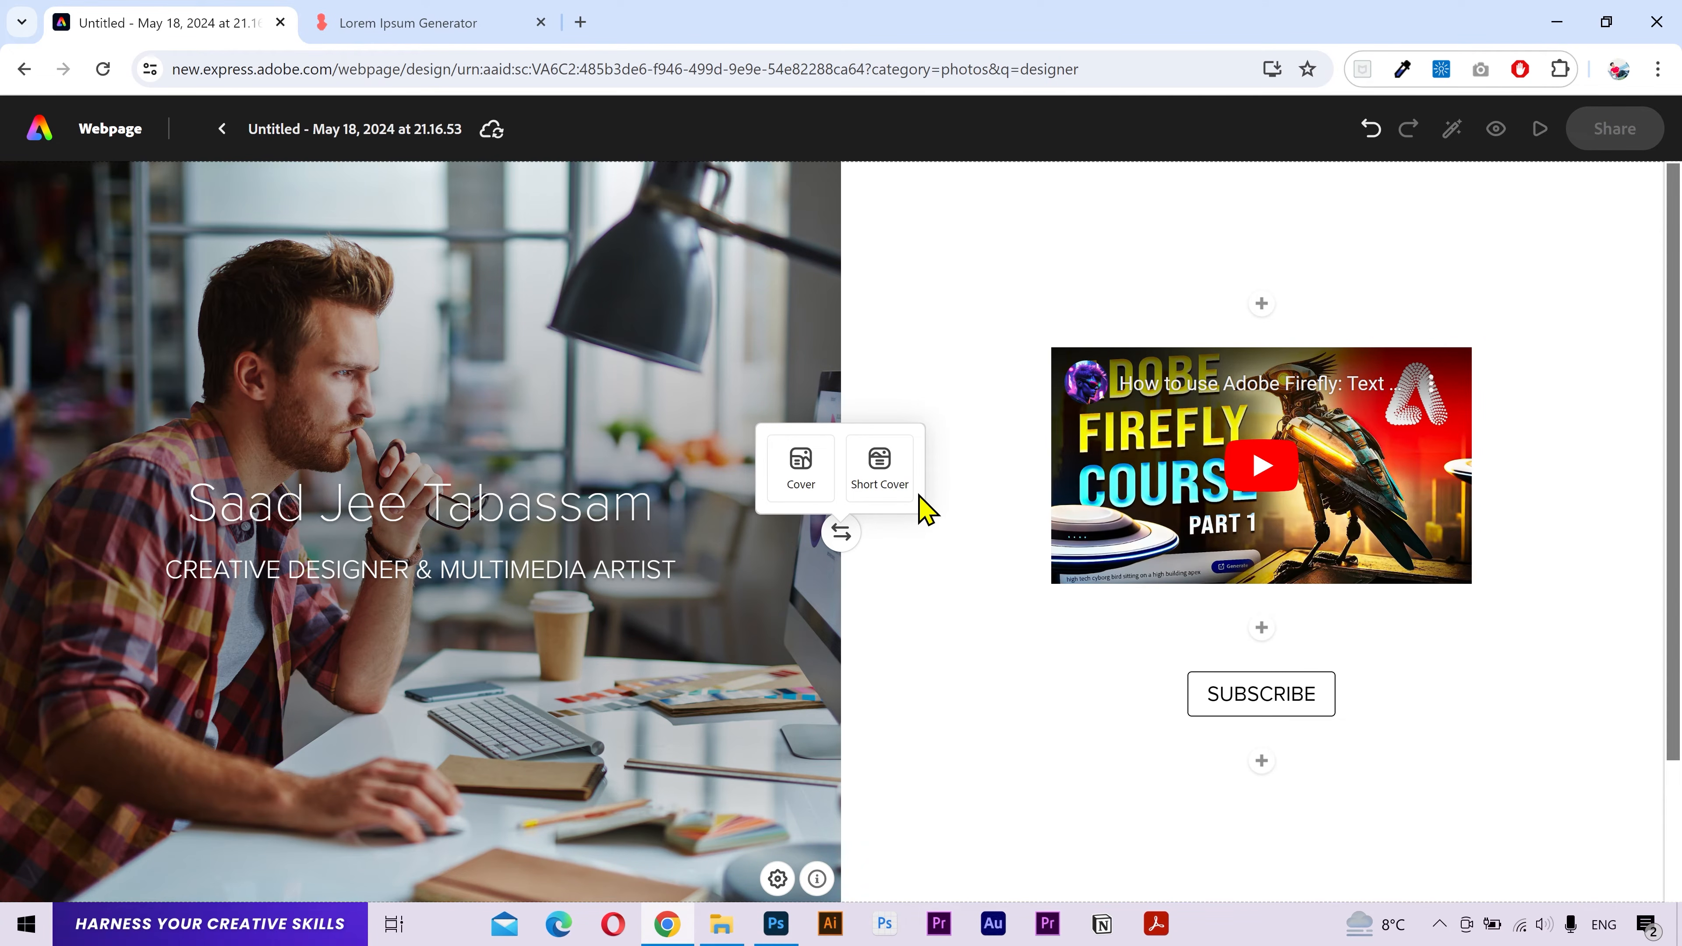
pyautogui.click(800, 463)
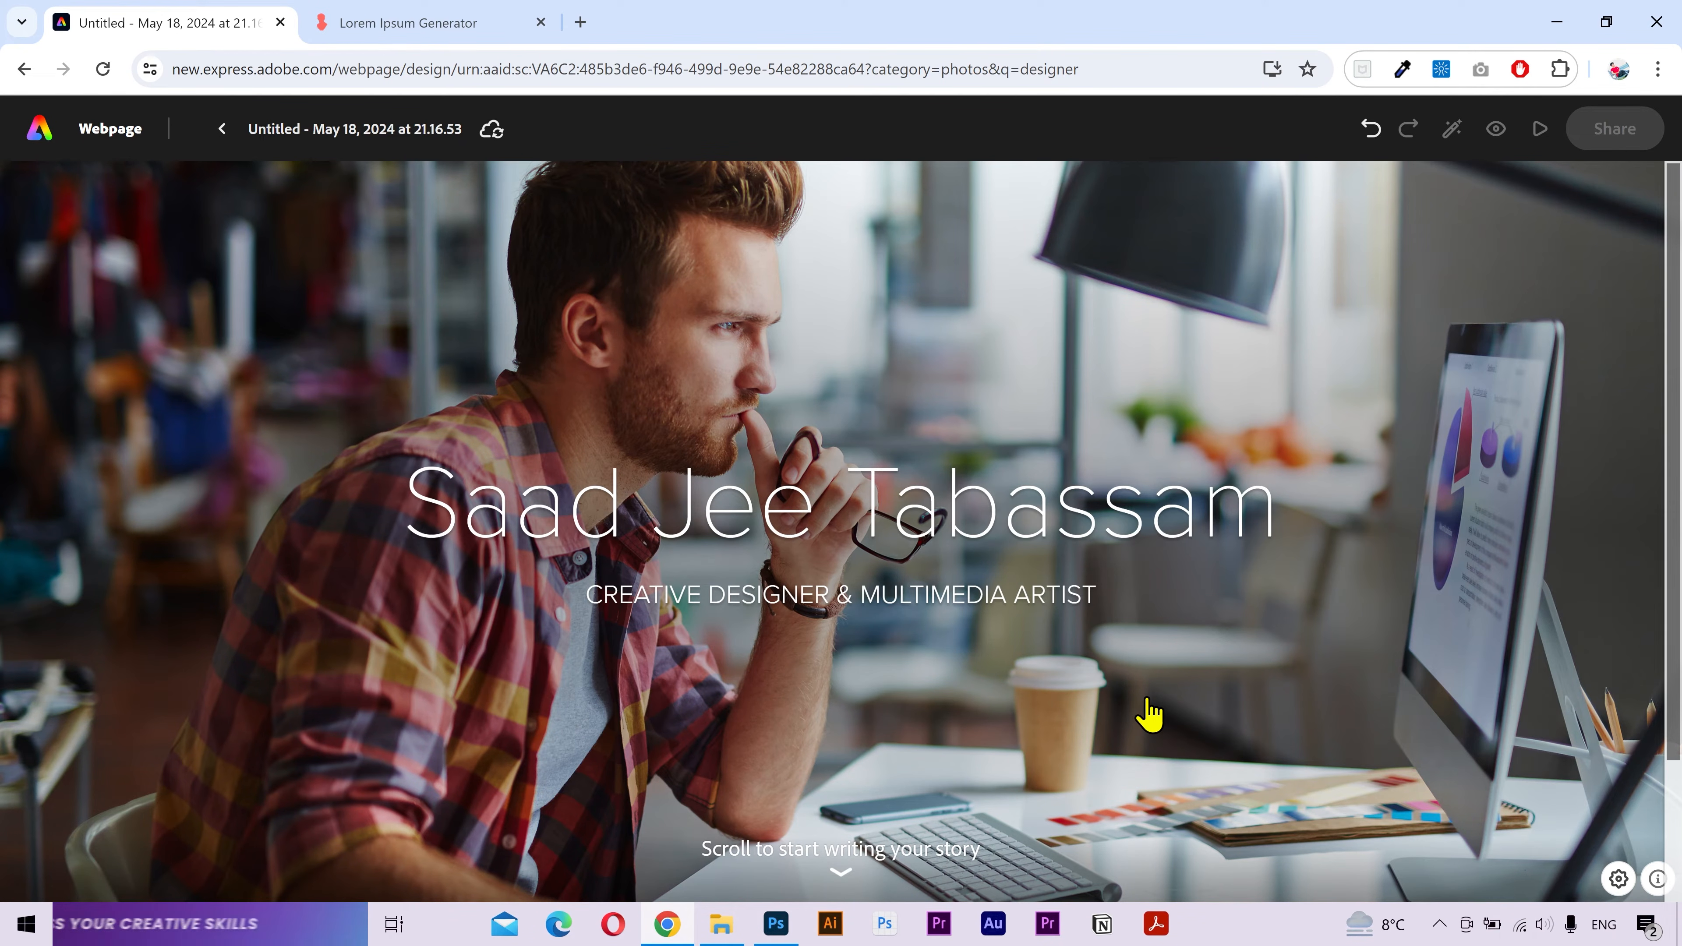
# - Insert a photo below the cover, using the stock image of a designer in a brown shirt working at a desktop computer
pyautogui.scroll(-2, 1150, 691)
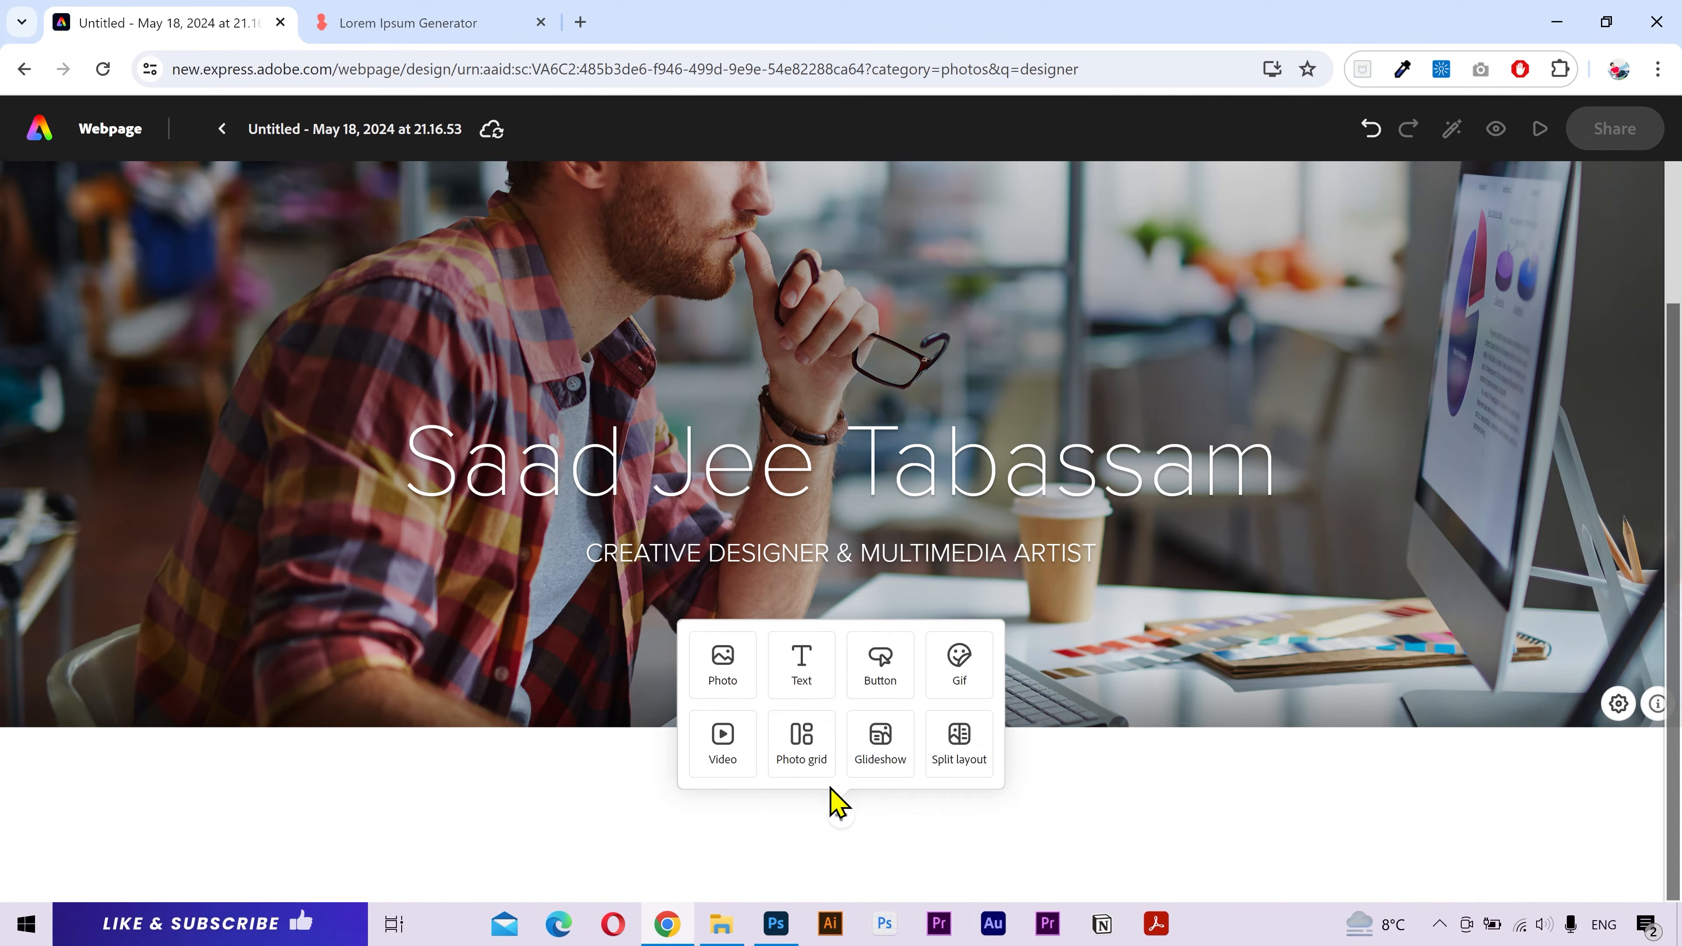
pyautogui.click(736, 686)
pyautogui.scroll(-3, 169, 584)
pyautogui.click(108, 590)
pyautogui.scroll(2, 1116, 747)
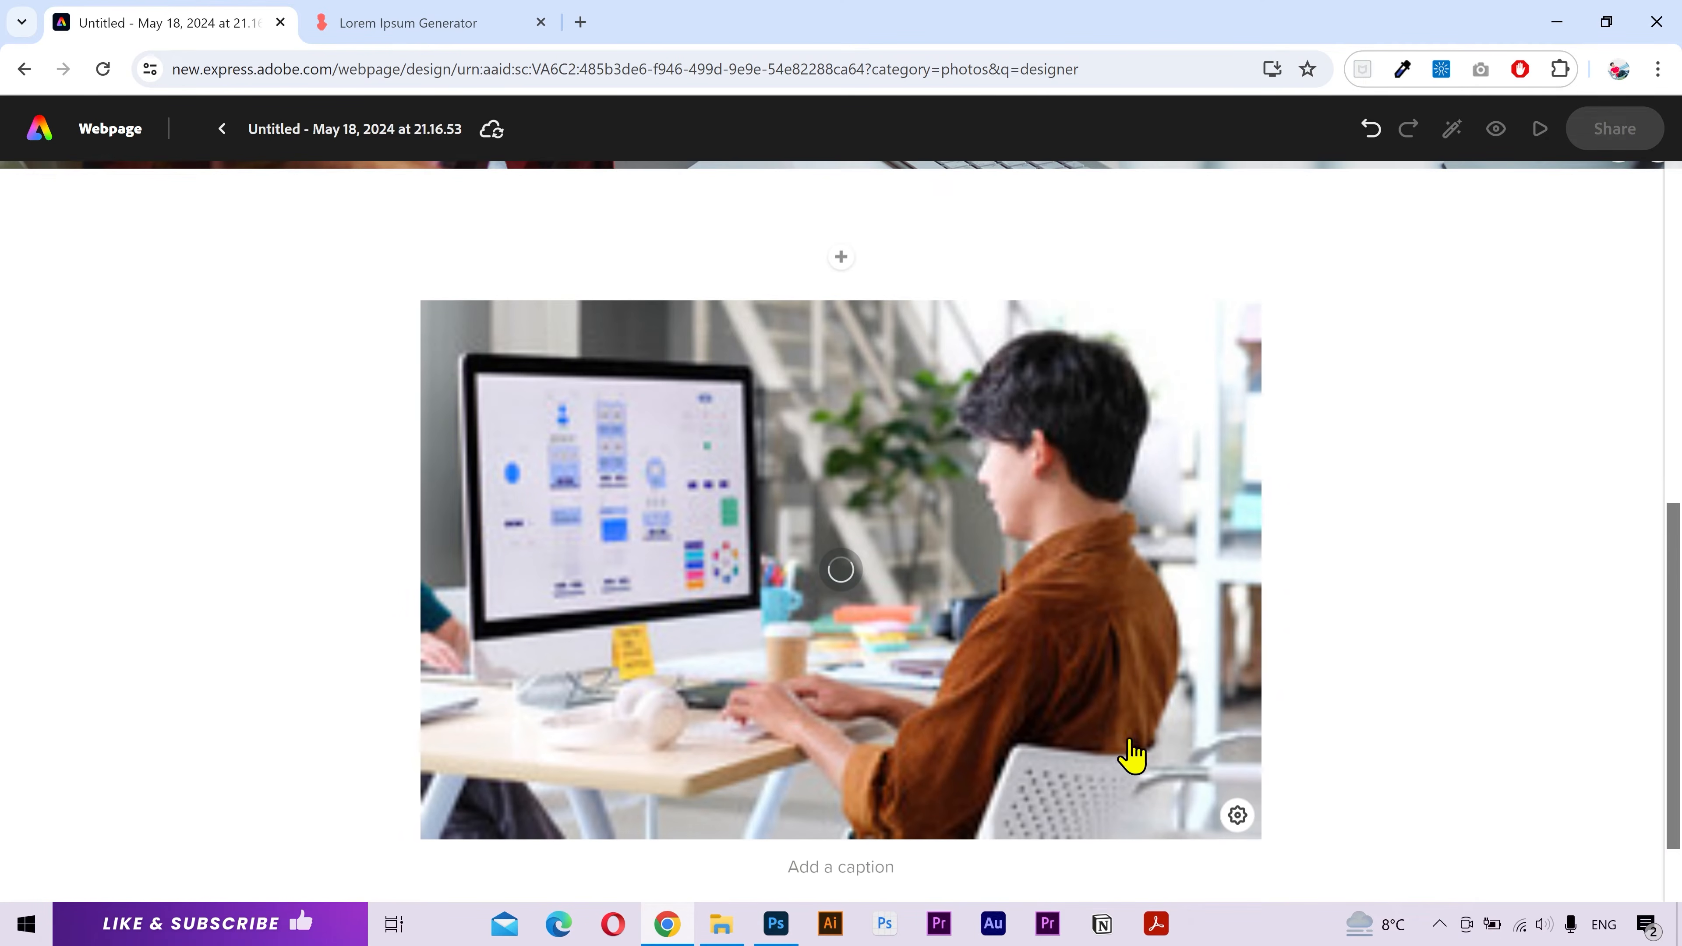
pyautogui.click(1237, 817)
pyautogui.click(1242, 656)
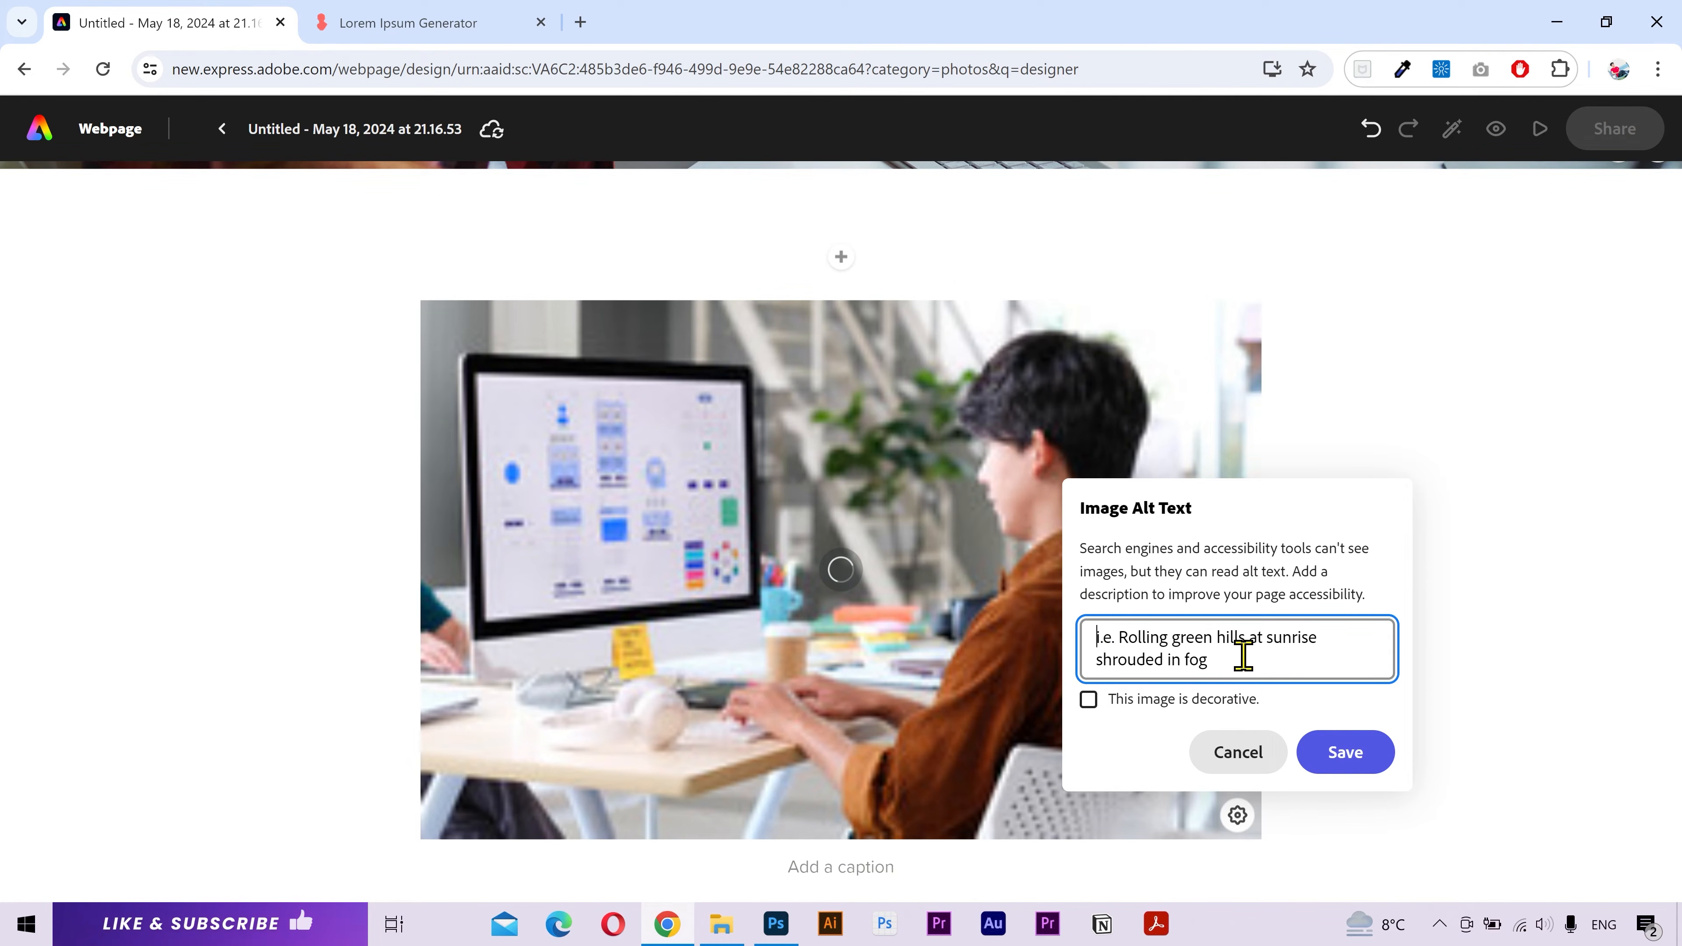
pyautogui.click(1238, 752)
# - Add a text block below the photo and fill it with a paragraph copied from the Lorem Ipsum Generator page
pyautogui.scroll(-2, 1280, 737)
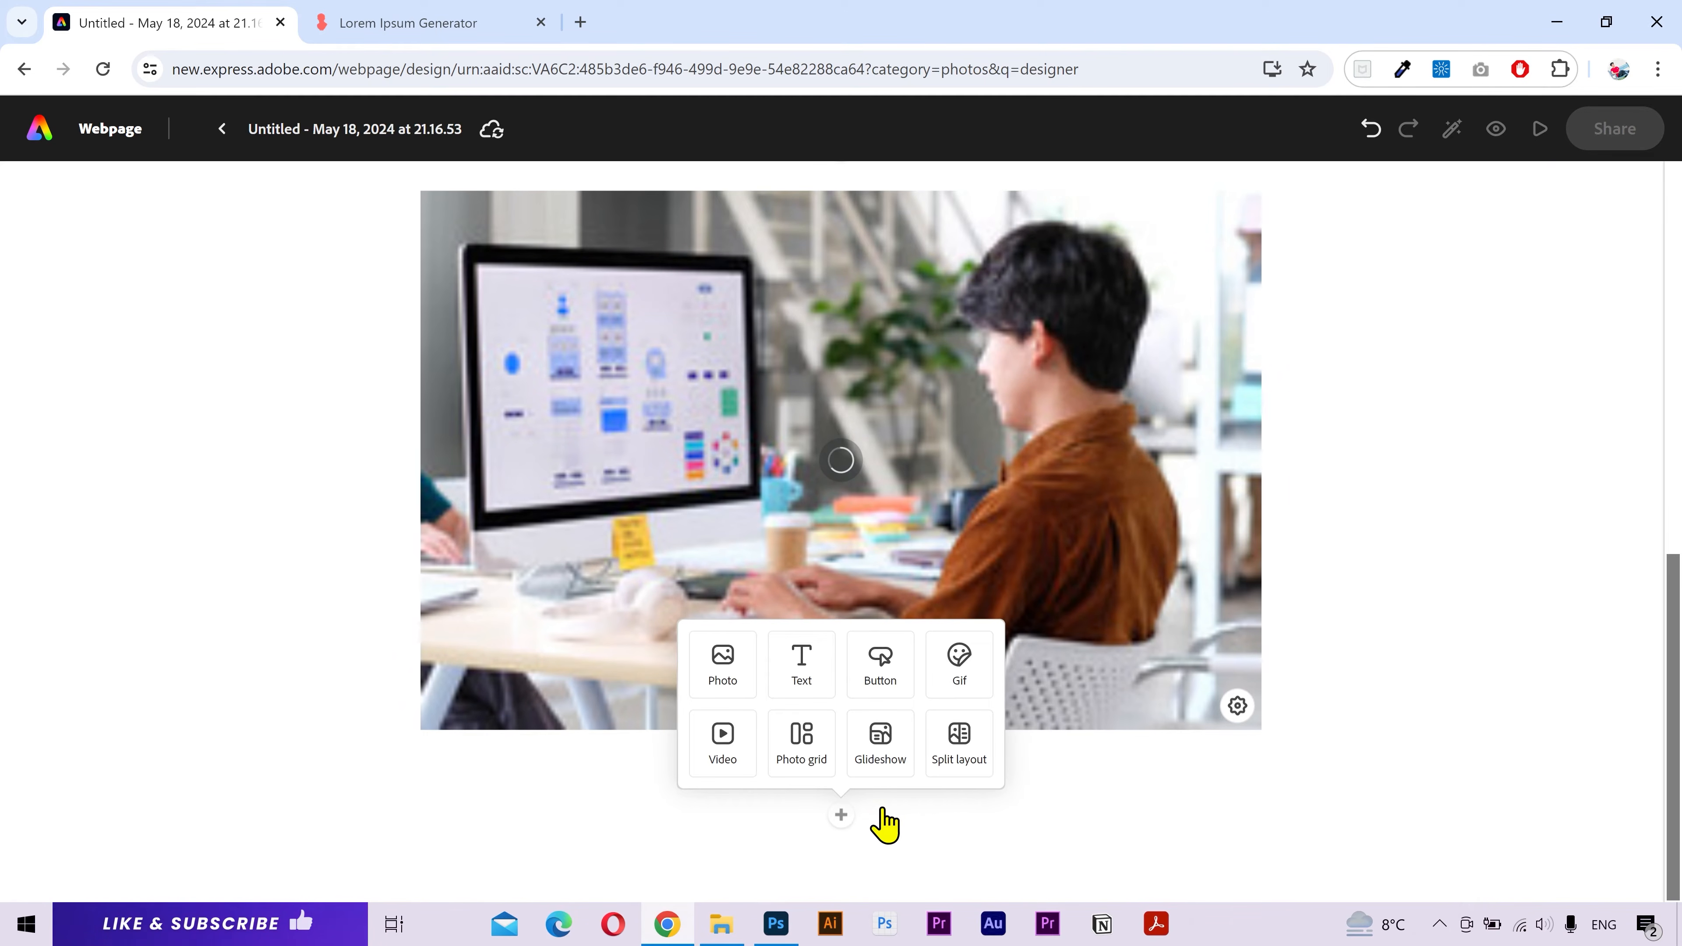
pyautogui.click(819, 678)
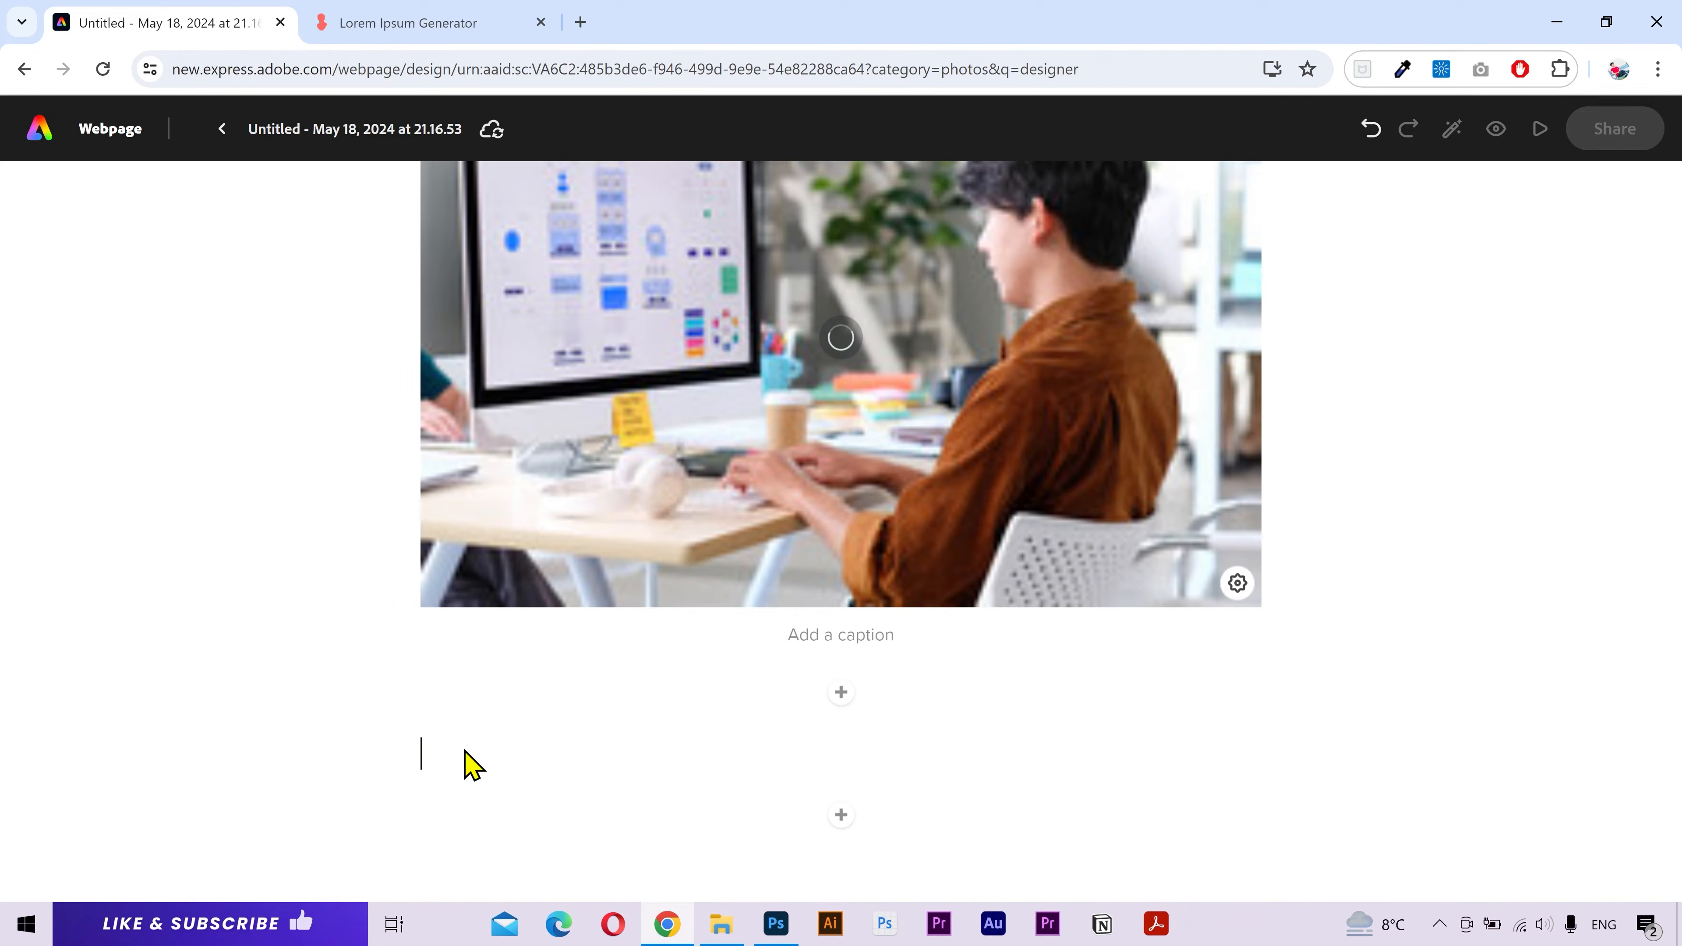
pyautogui.click(415, 27)
pyautogui.moveTo(255, 387); pyautogui.dragTo(725, 496)
pyautogui.hotkey('ctrl', 'c')
pyautogui.click(172, 22)
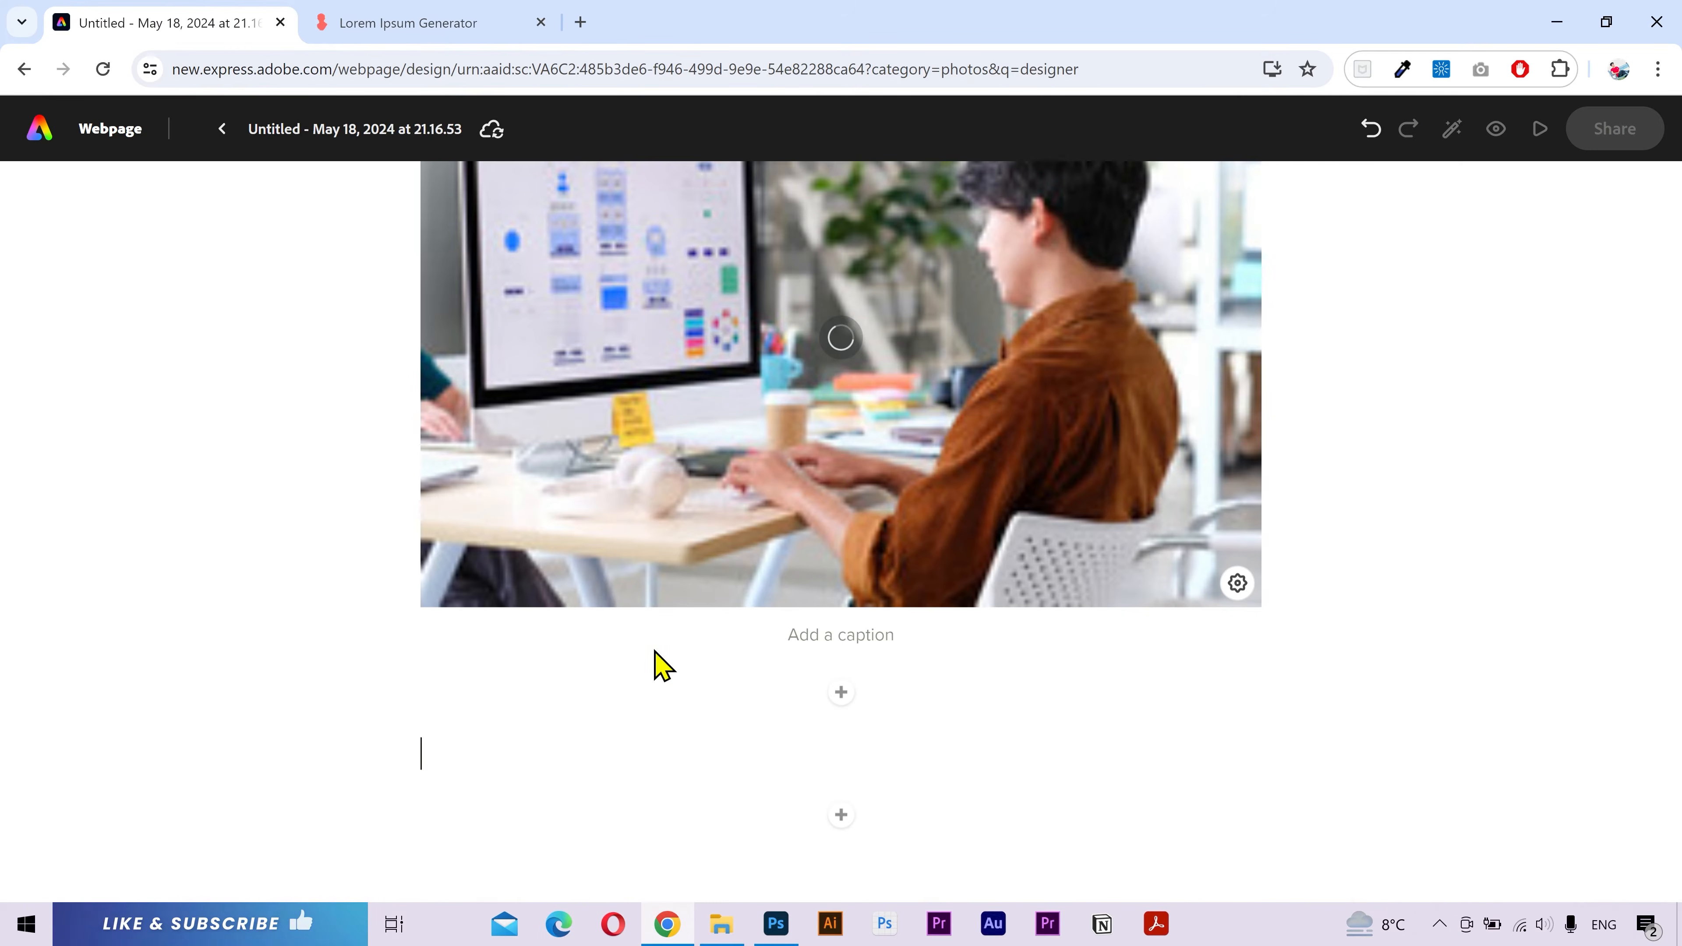
pyautogui.hotkey('ctrl', 'v')
pyautogui.click(841, 816)
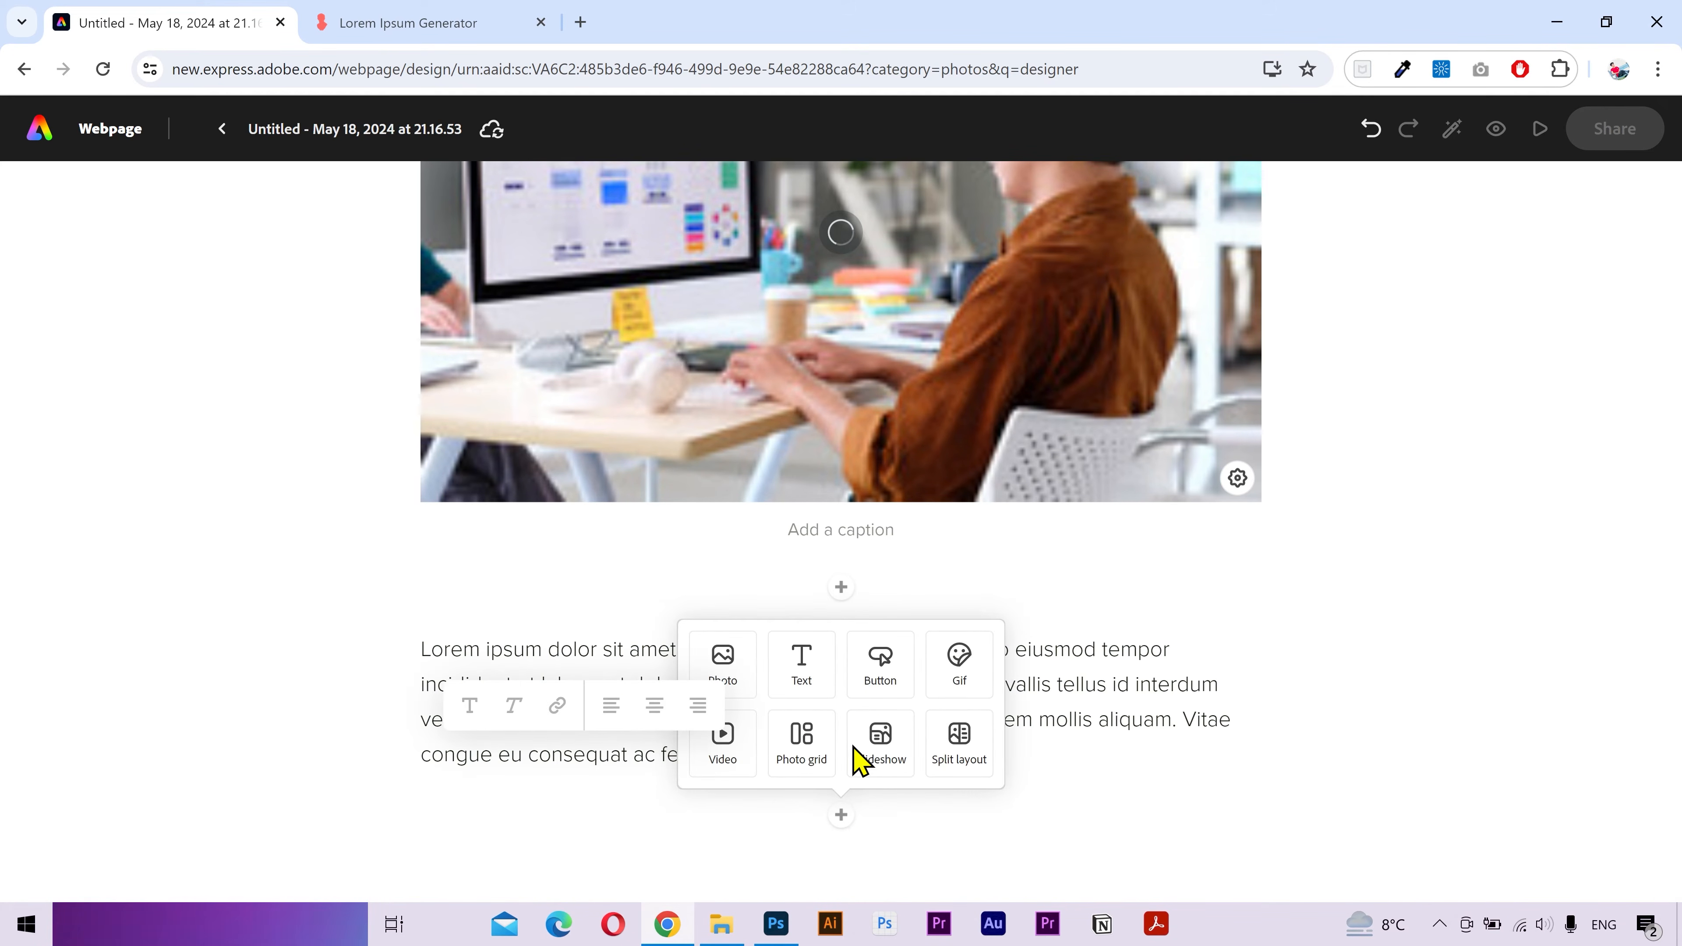
pyautogui.click(881, 689)
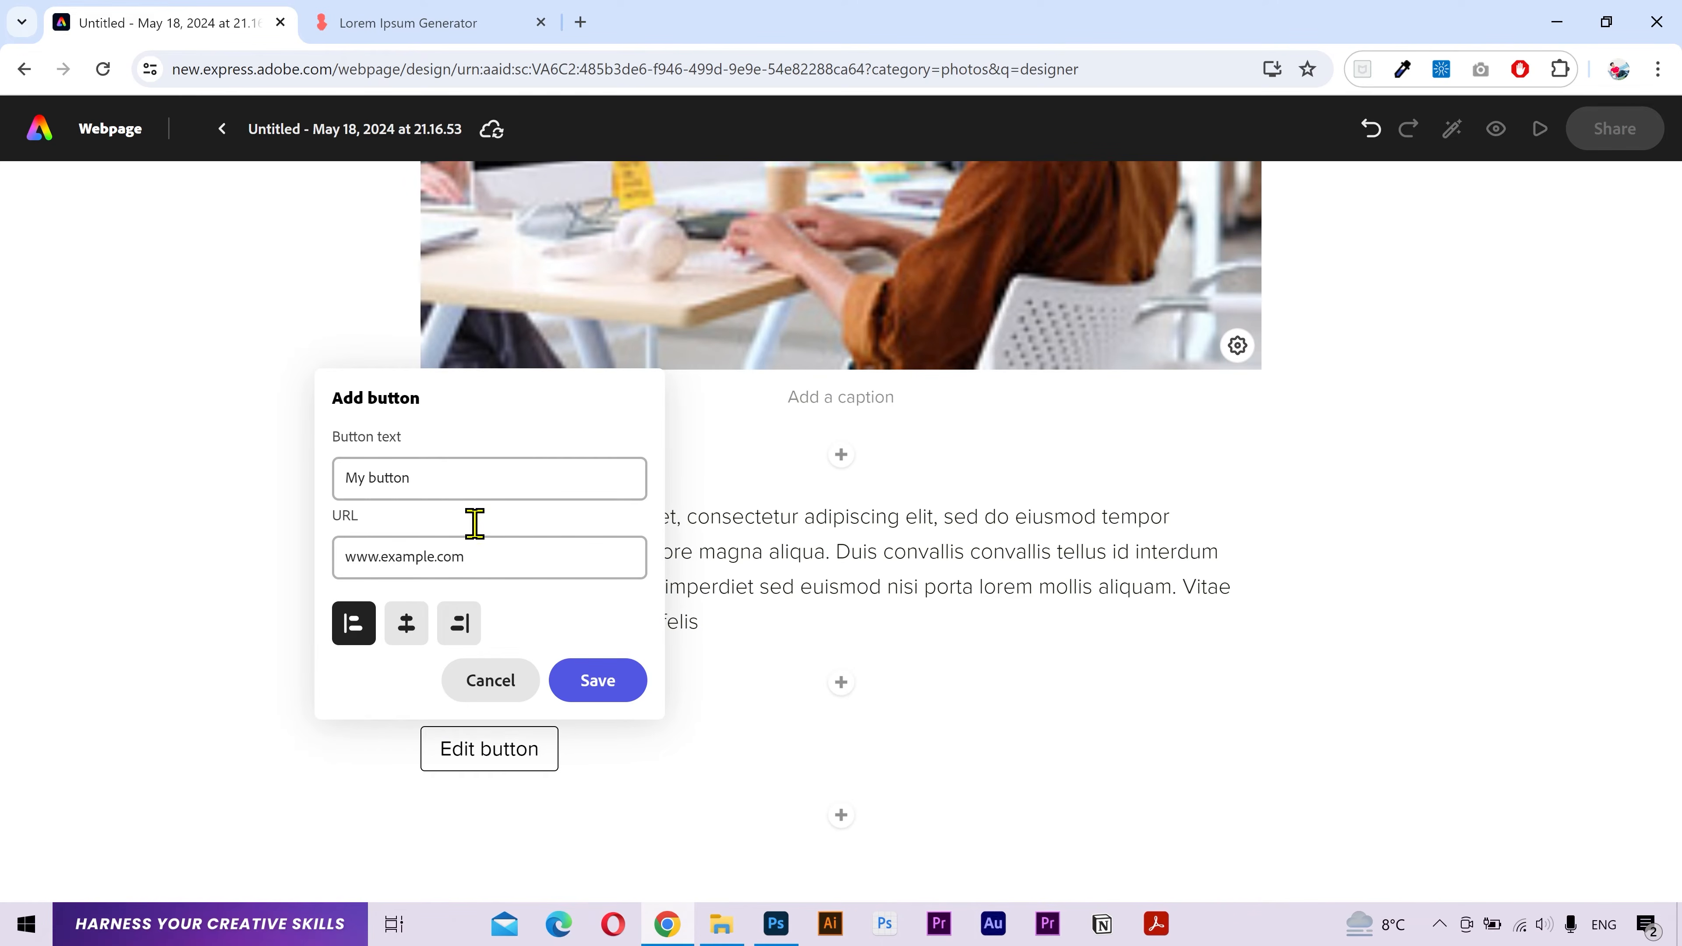
pyautogui.click(493, 680)
# - Add a GIF block below the lorem ipsum paragraph, ready for a Giphy link
pyautogui.click(841, 815)
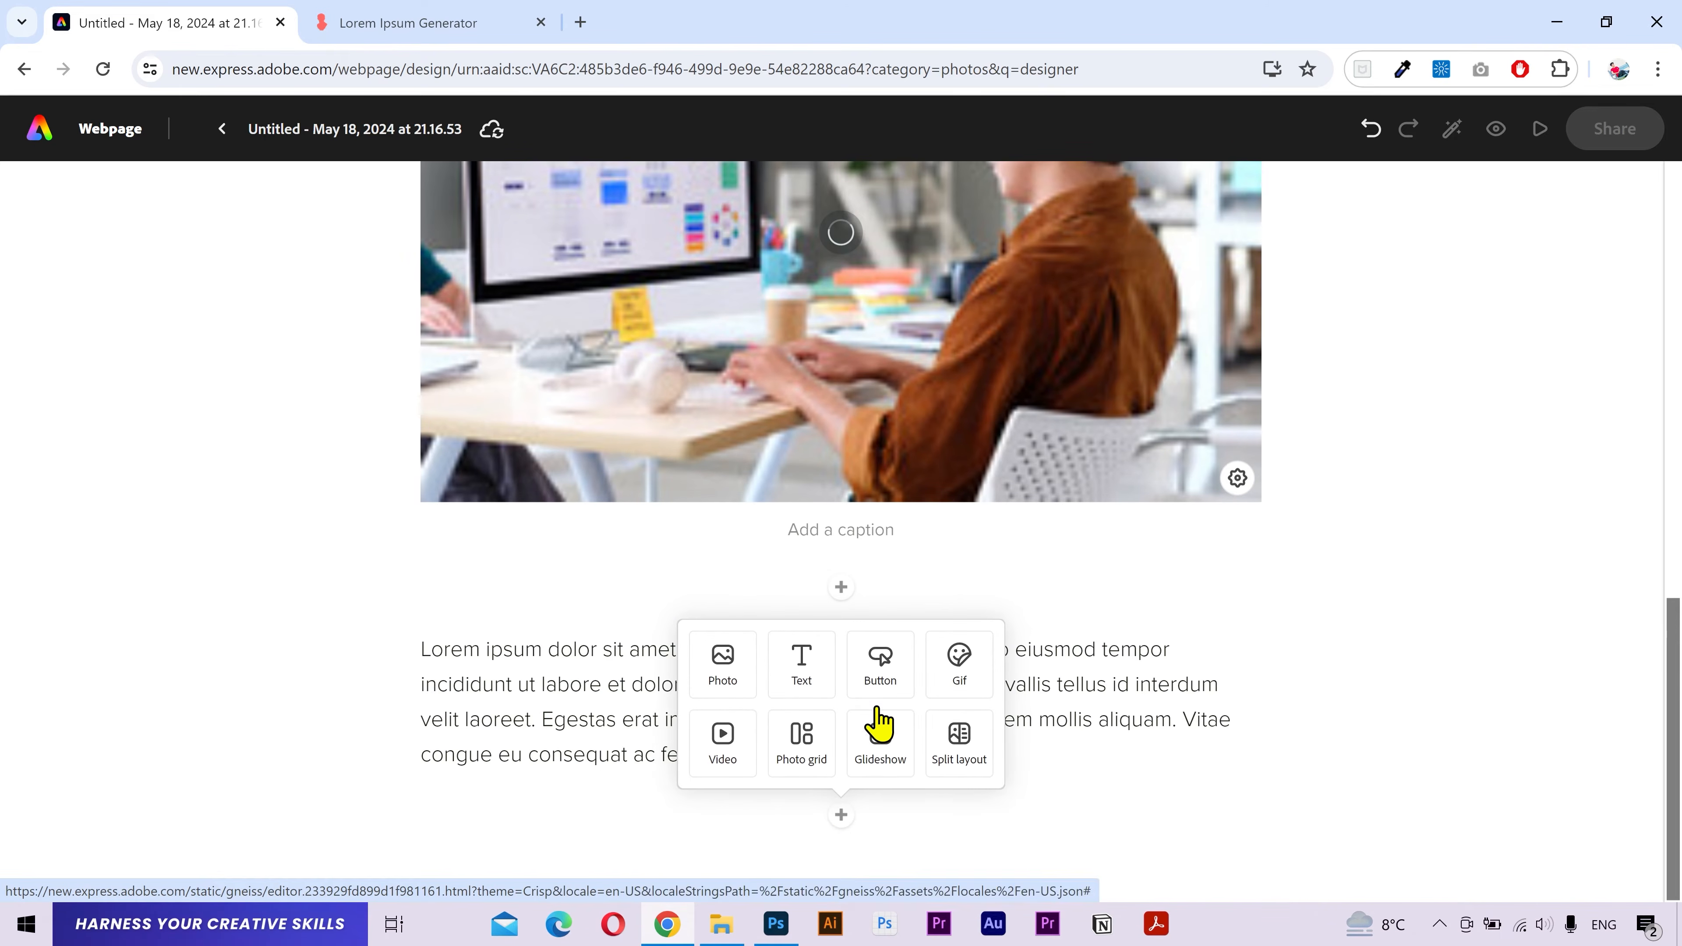
pyautogui.click(951, 683)
pyautogui.click(931, 333)
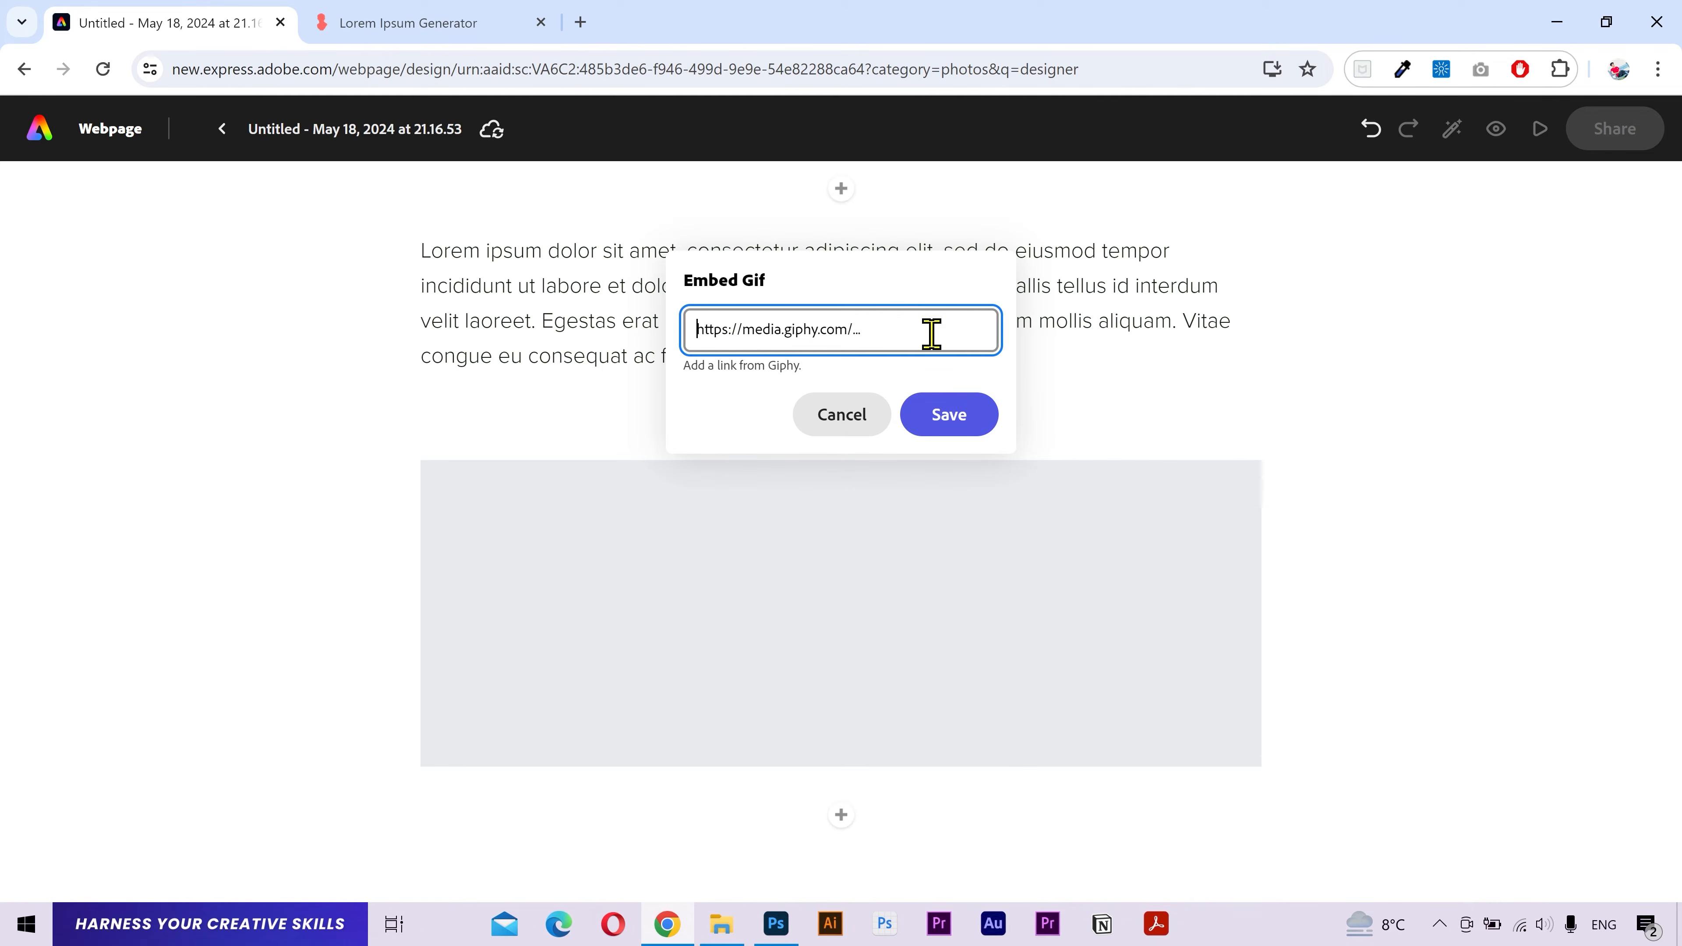
# - Open giphy.com in a new browser tab and copy the link of the "Happy Birthday" skeleton GIF
pyautogui.click(580, 22)
pyautogui.write('giphy')
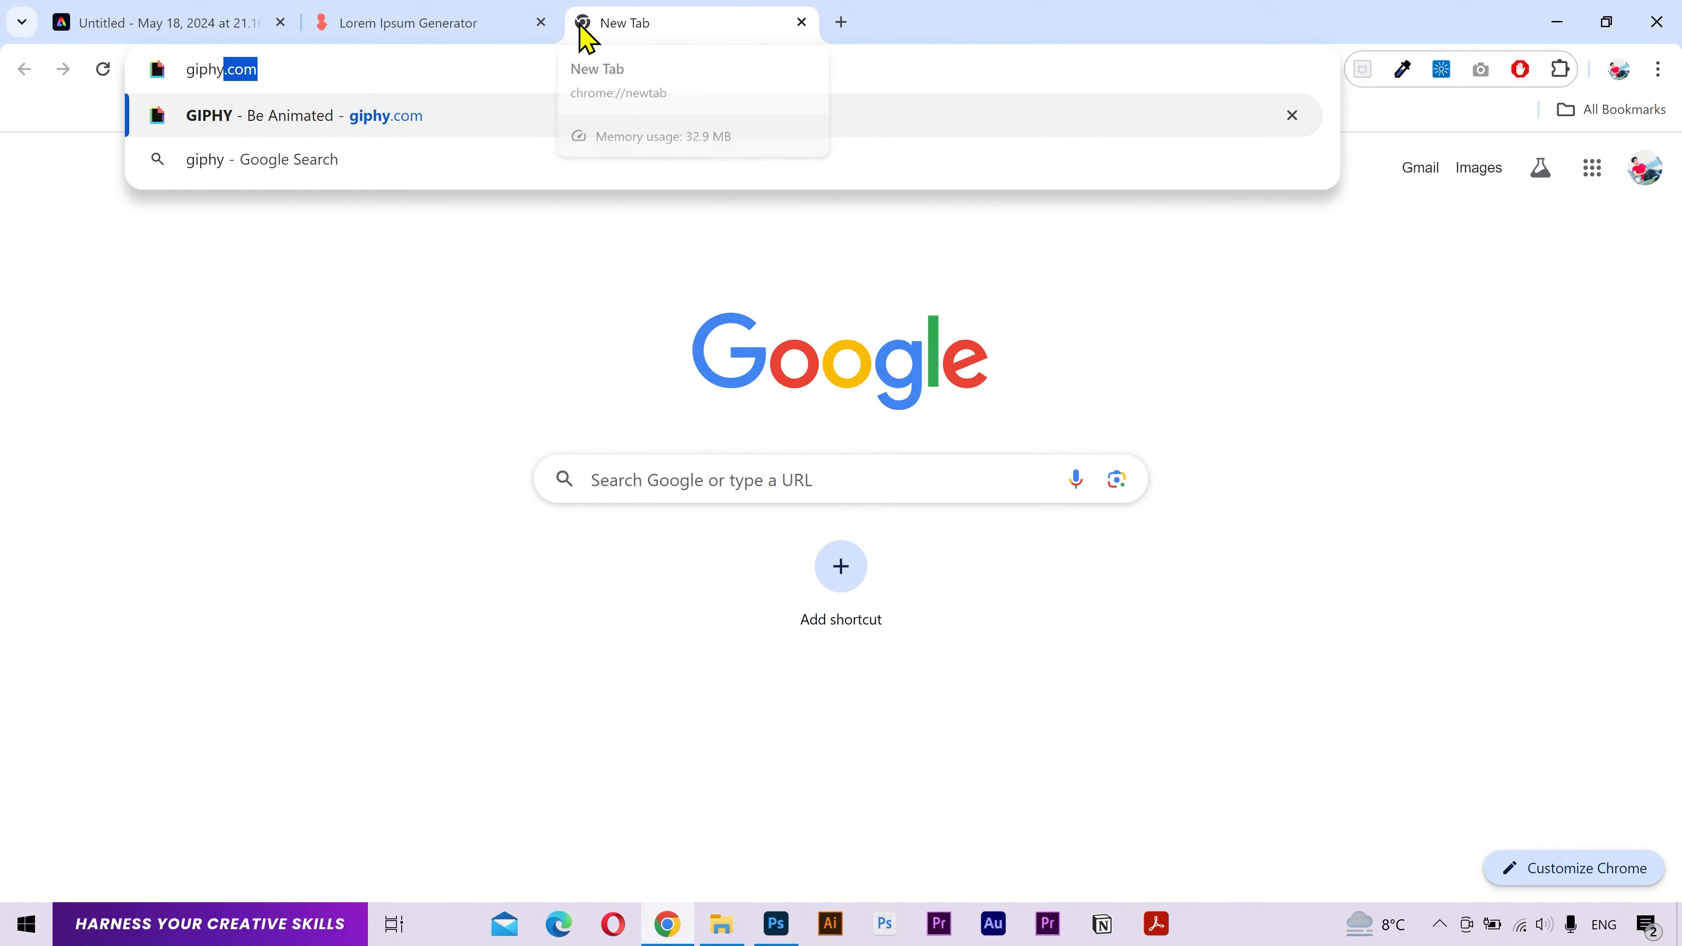
pyautogui.press('Return')
pyautogui.moveTo(744, 503)
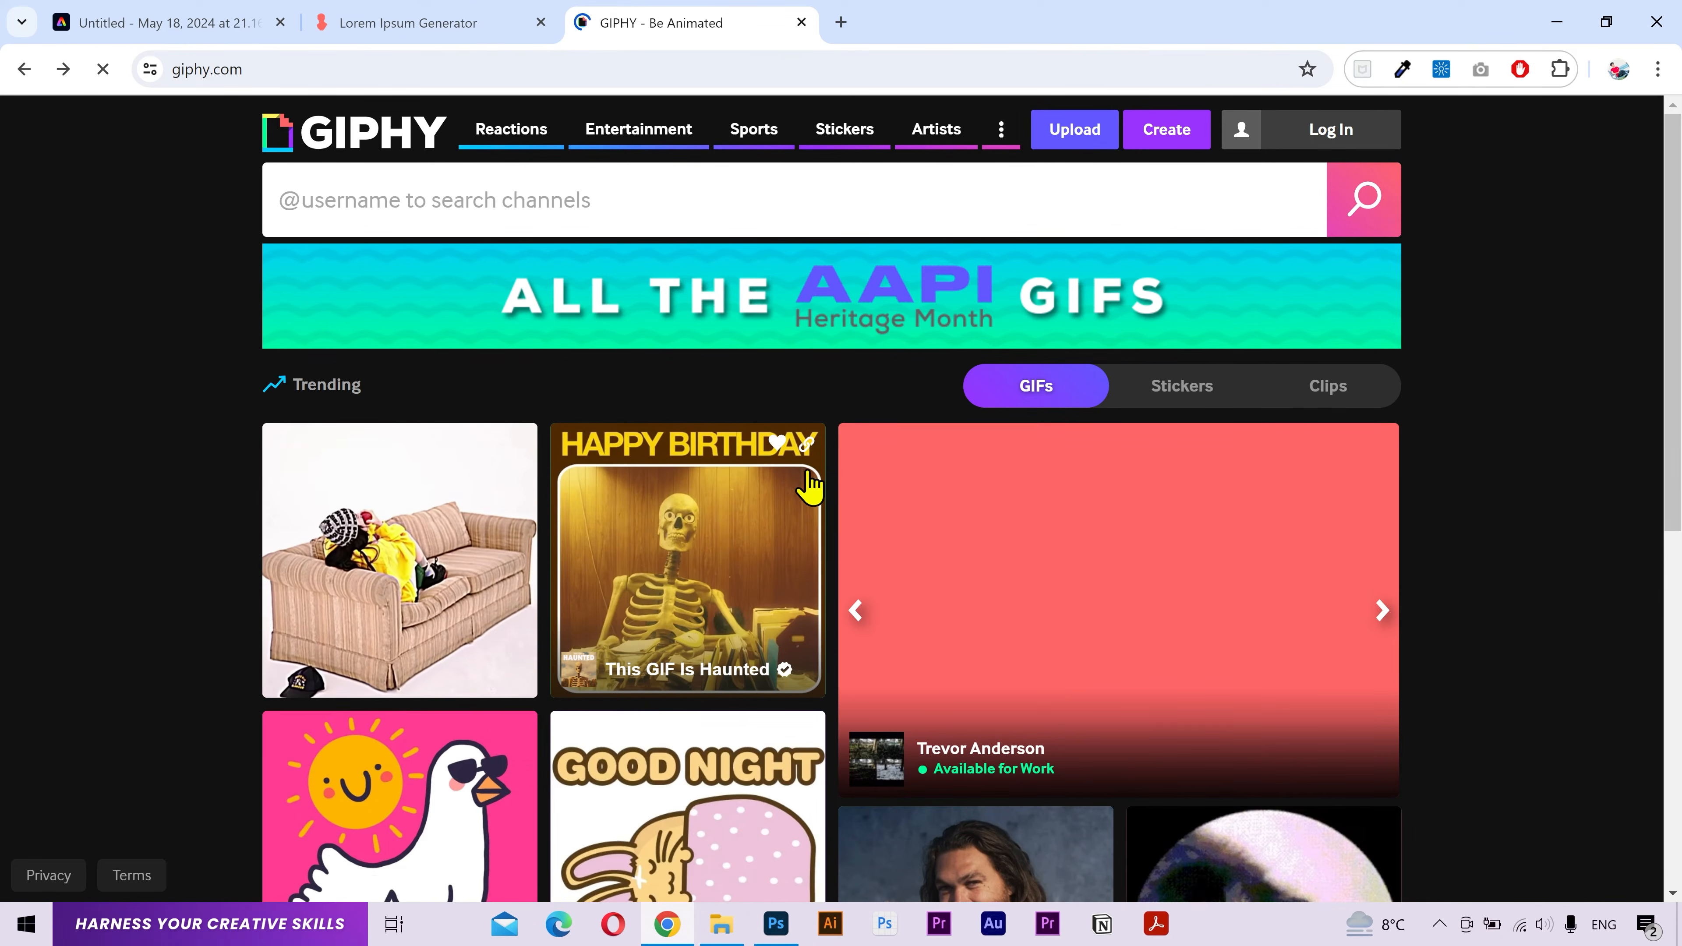
pyautogui.click(806, 444)
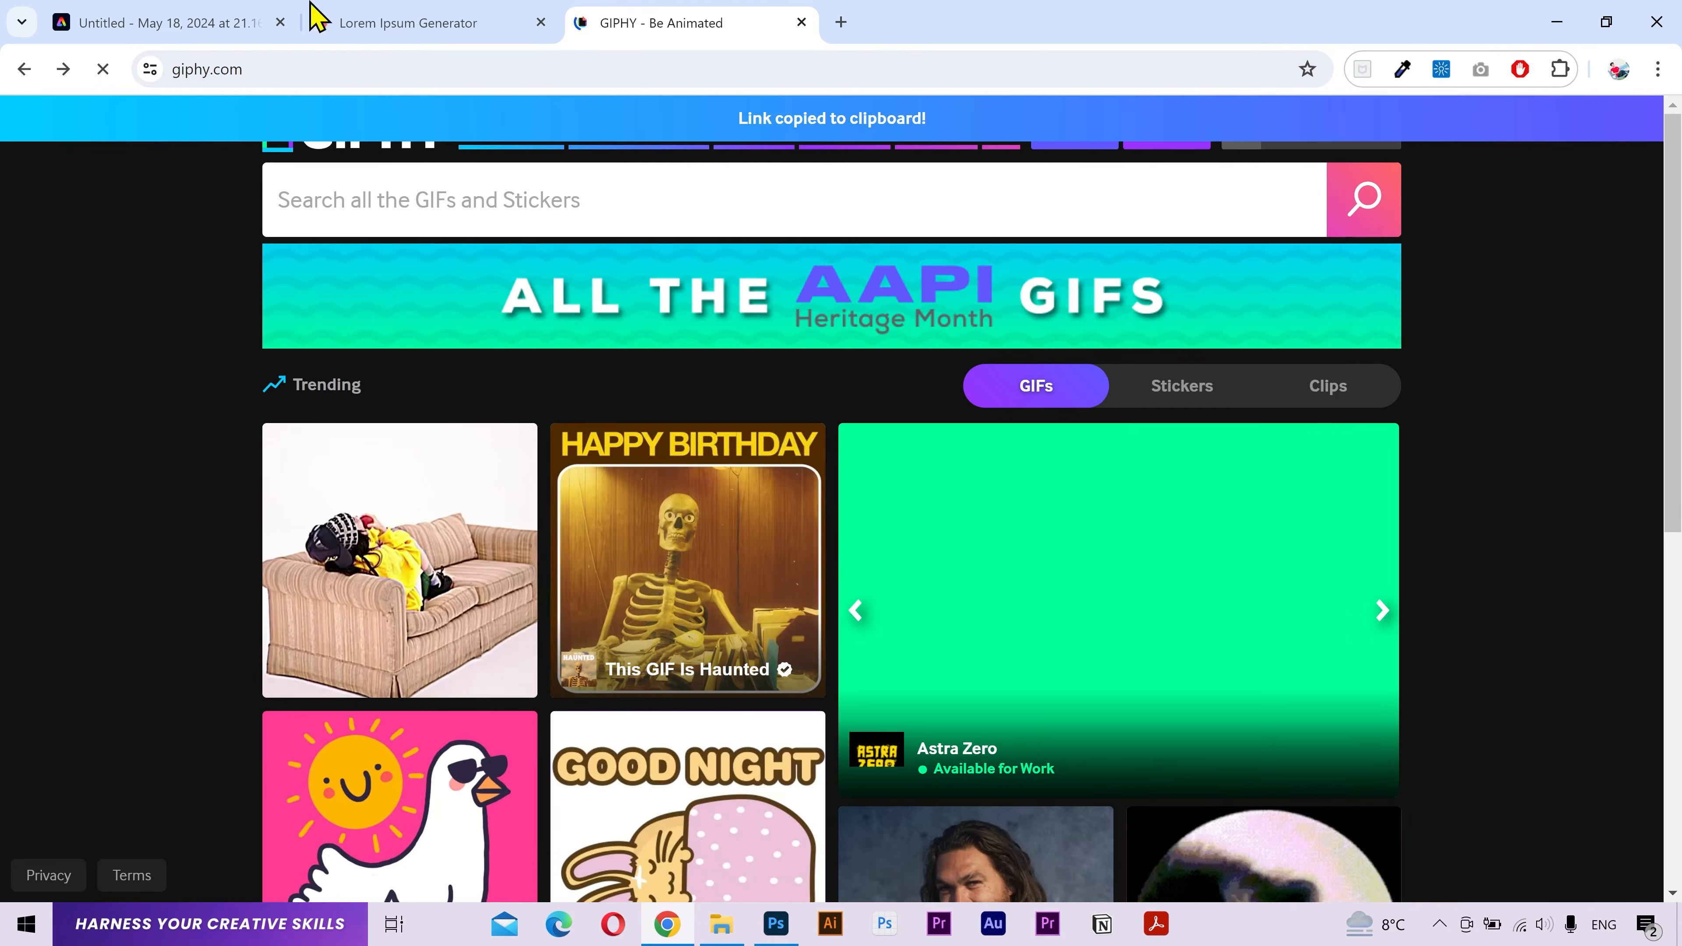
# - Return to the webpage project and embed the GIF using the copied Giphy link
pyautogui.click(199, 22)
pyautogui.hotkey('ctrl', 'v')
pyautogui.click(967, 414)
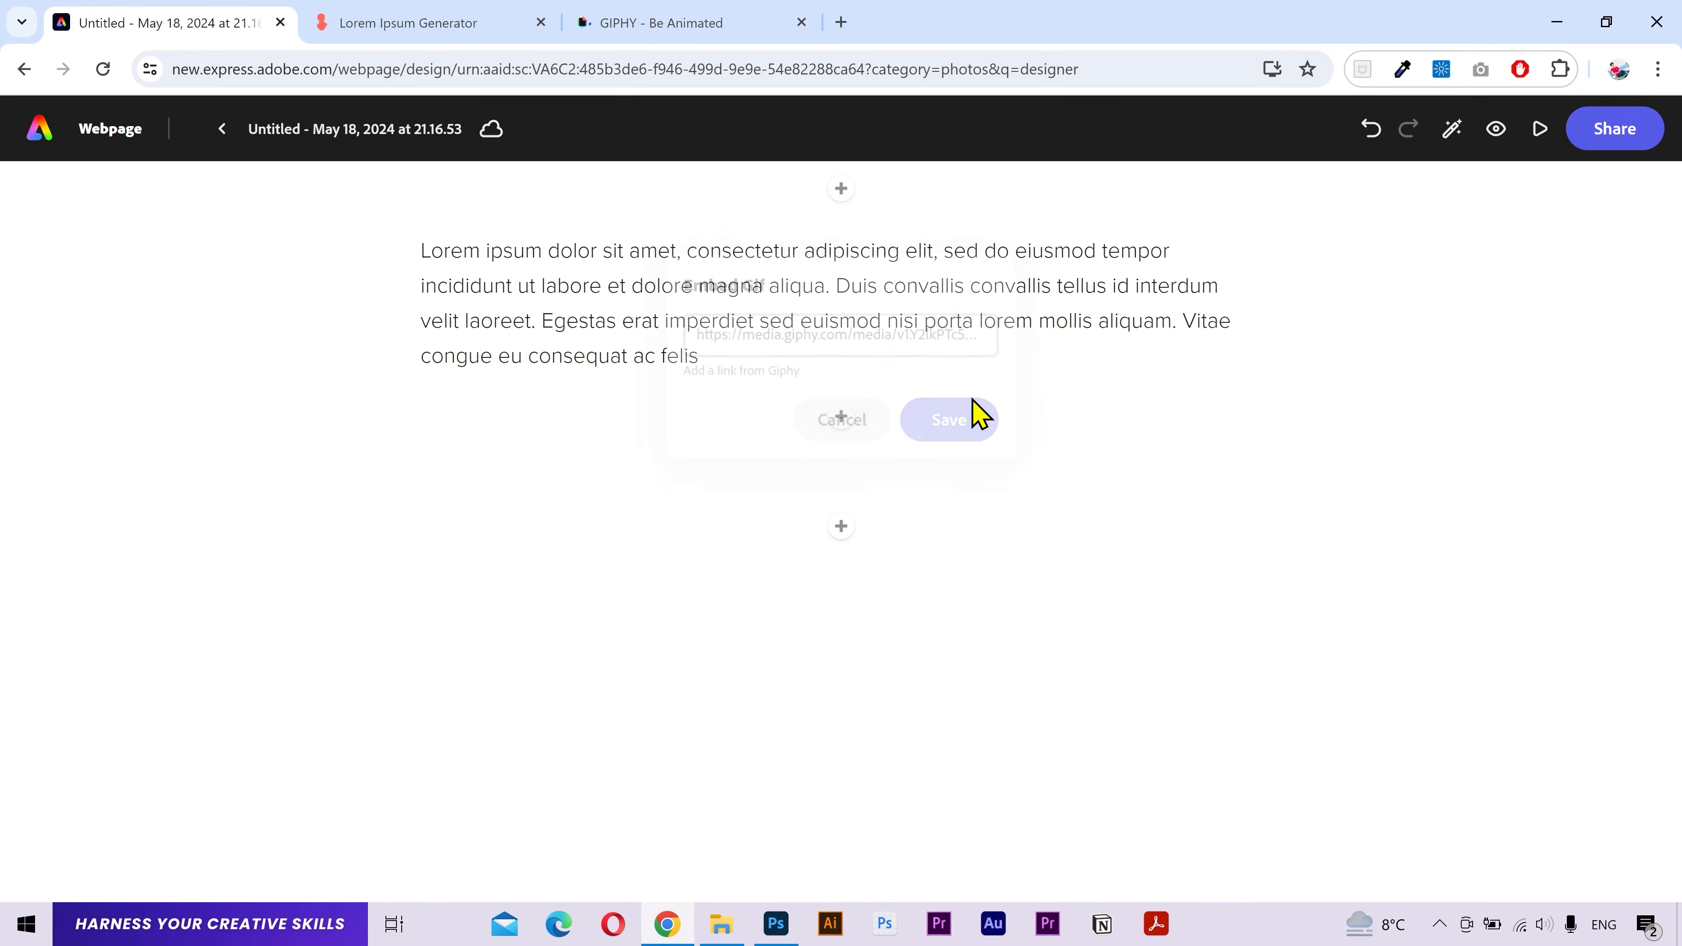
# - Add a photo grid below the birthday GIF and fill it with seven stock photos from the "designer" results
pyautogui.scroll(-3, 971, 398)
pyautogui.click(841, 815)
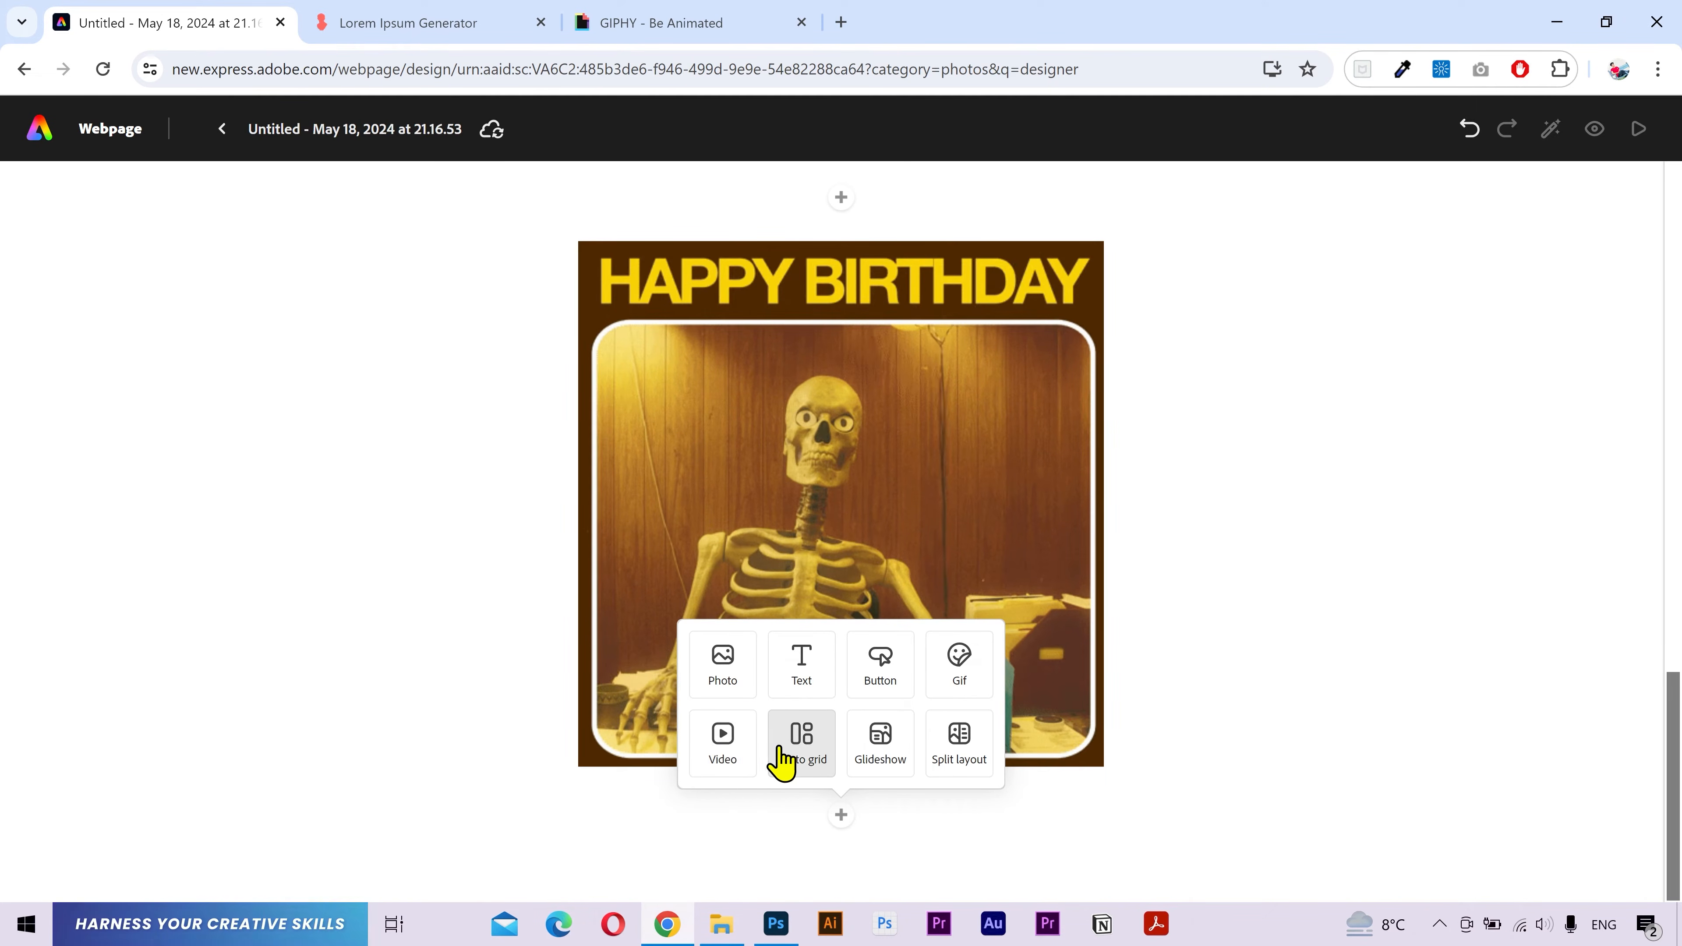
pyautogui.click(795, 762)
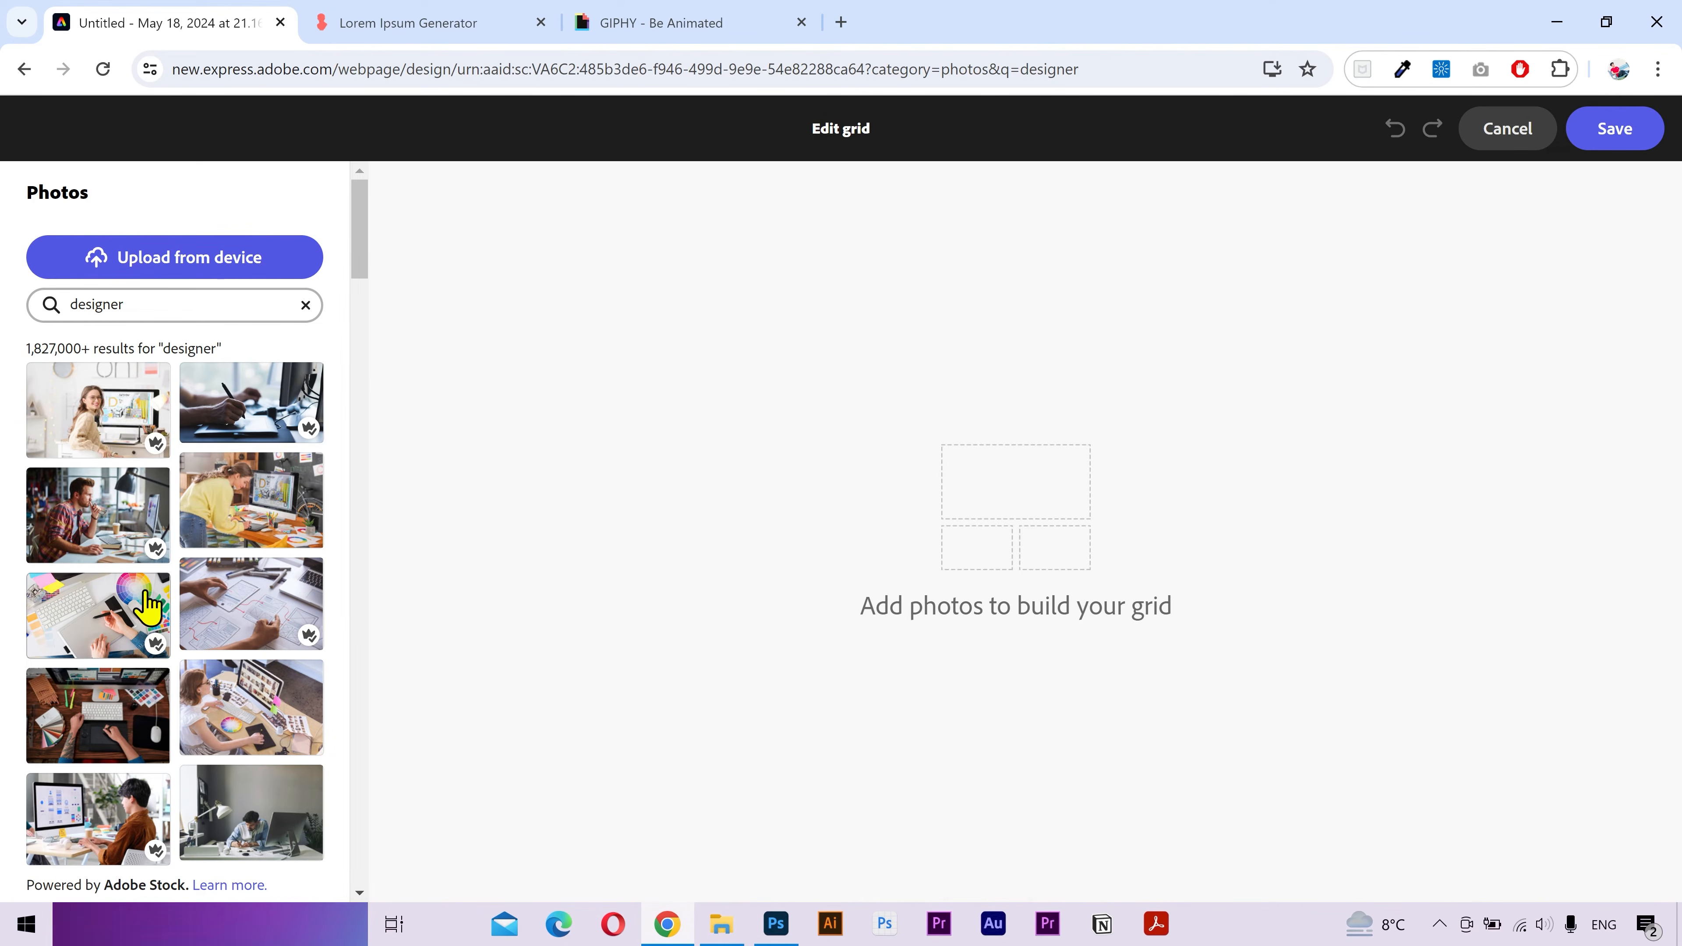
pyautogui.click(133, 629)
pyautogui.click(240, 633)
pyautogui.scroll(-2, 238, 630)
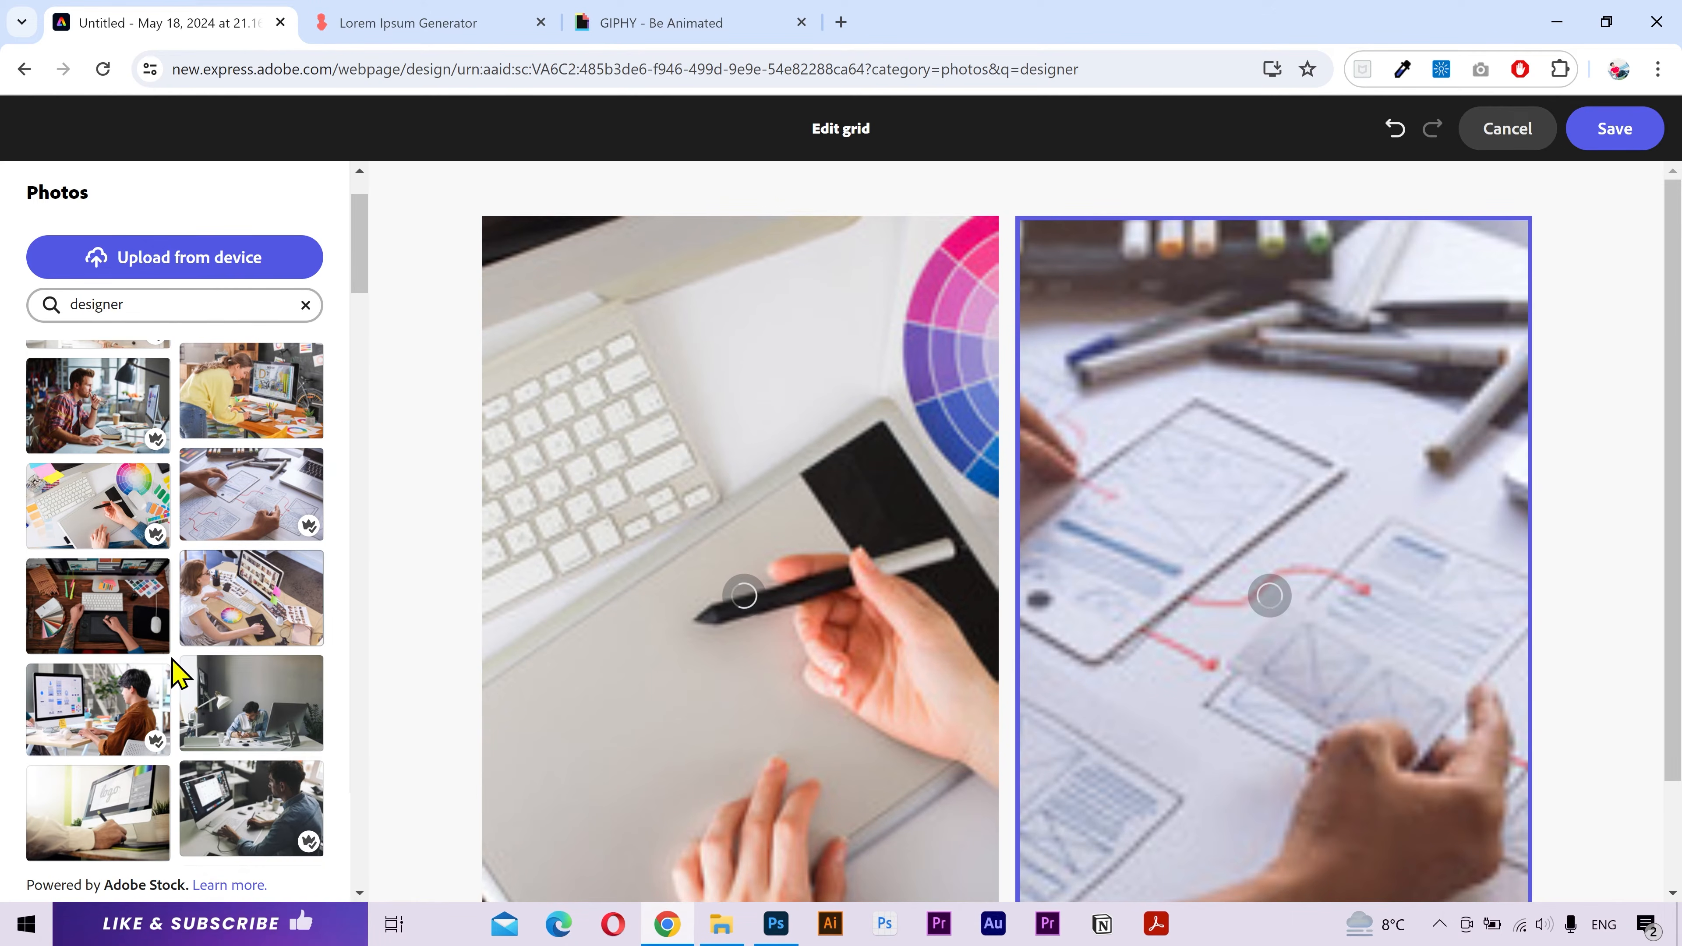
pyautogui.click(130, 689)
pyautogui.click(160, 630)
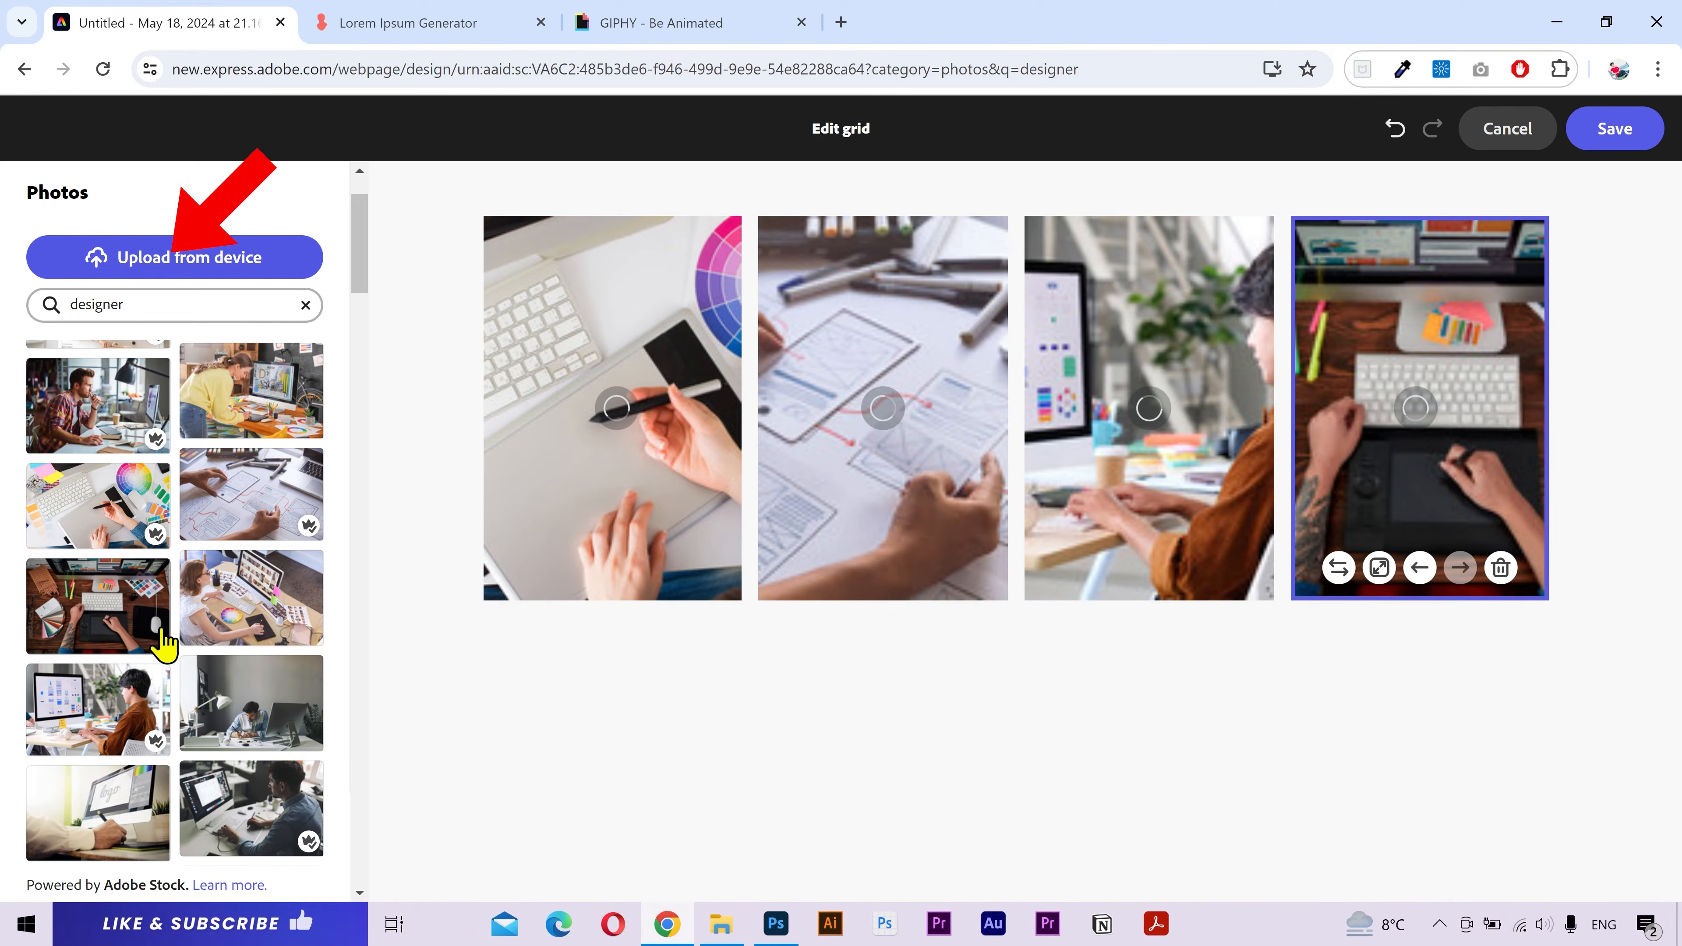
pyautogui.click(253, 736)
pyautogui.scroll(-3, 255, 612)
pyautogui.click(255, 610)
pyautogui.click(129, 781)
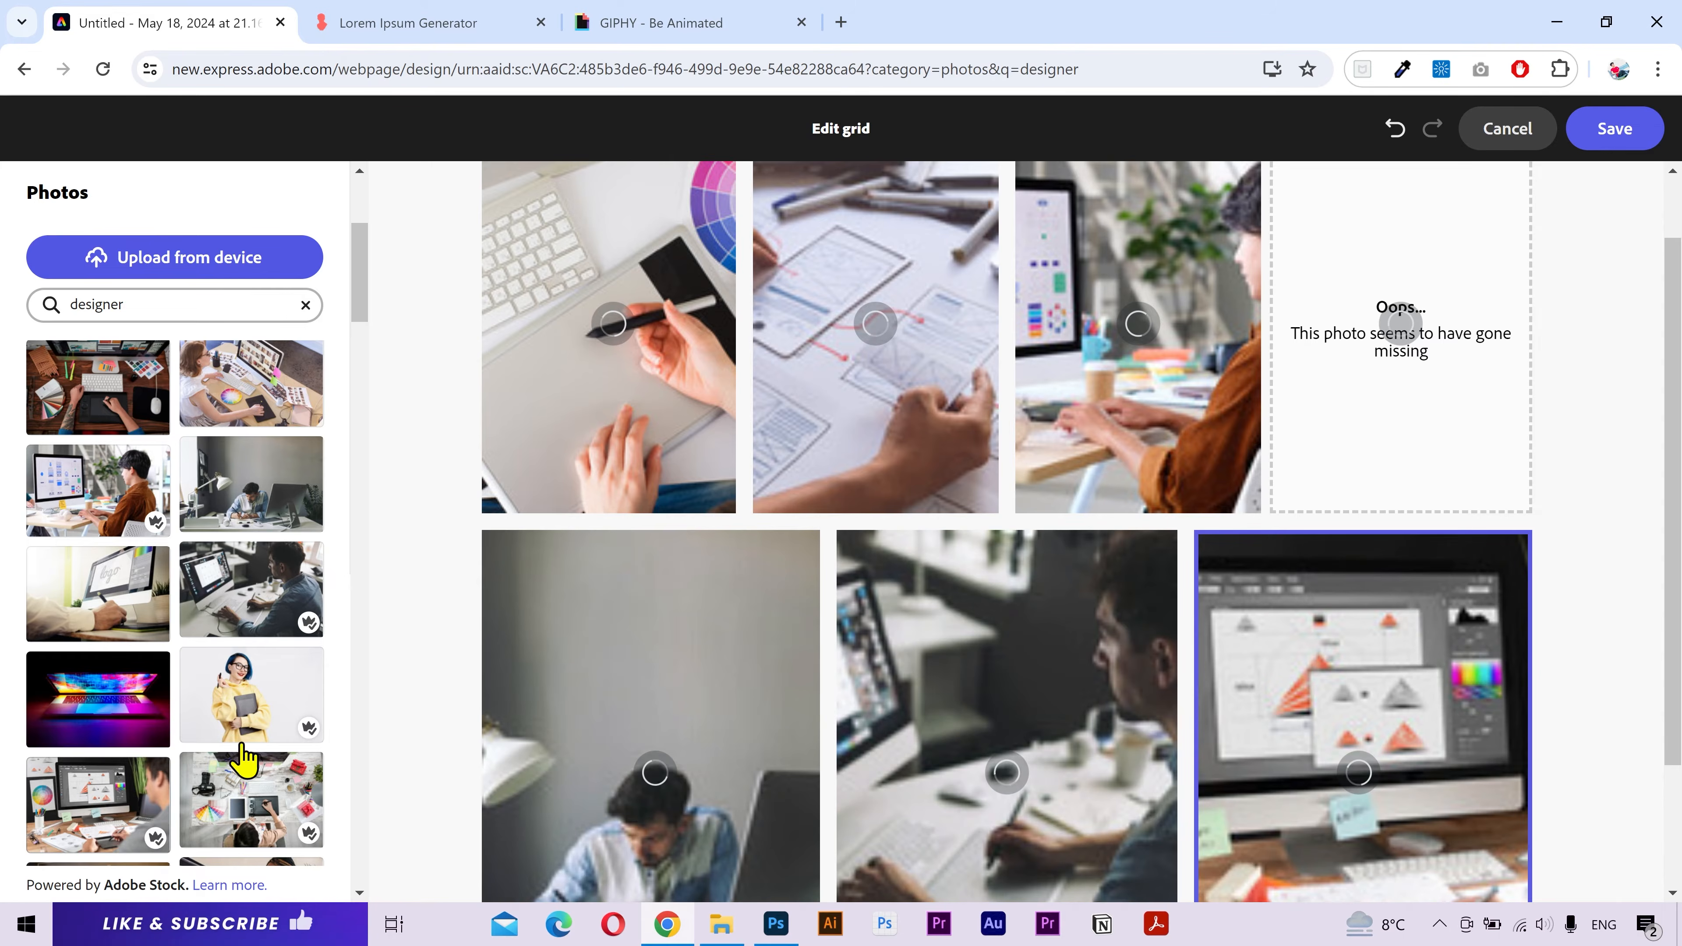
# - Move the photo of the monitor with triangle logos to the start of the grid's second row and save the grid
pyautogui.scroll(-3, 1033, 655)
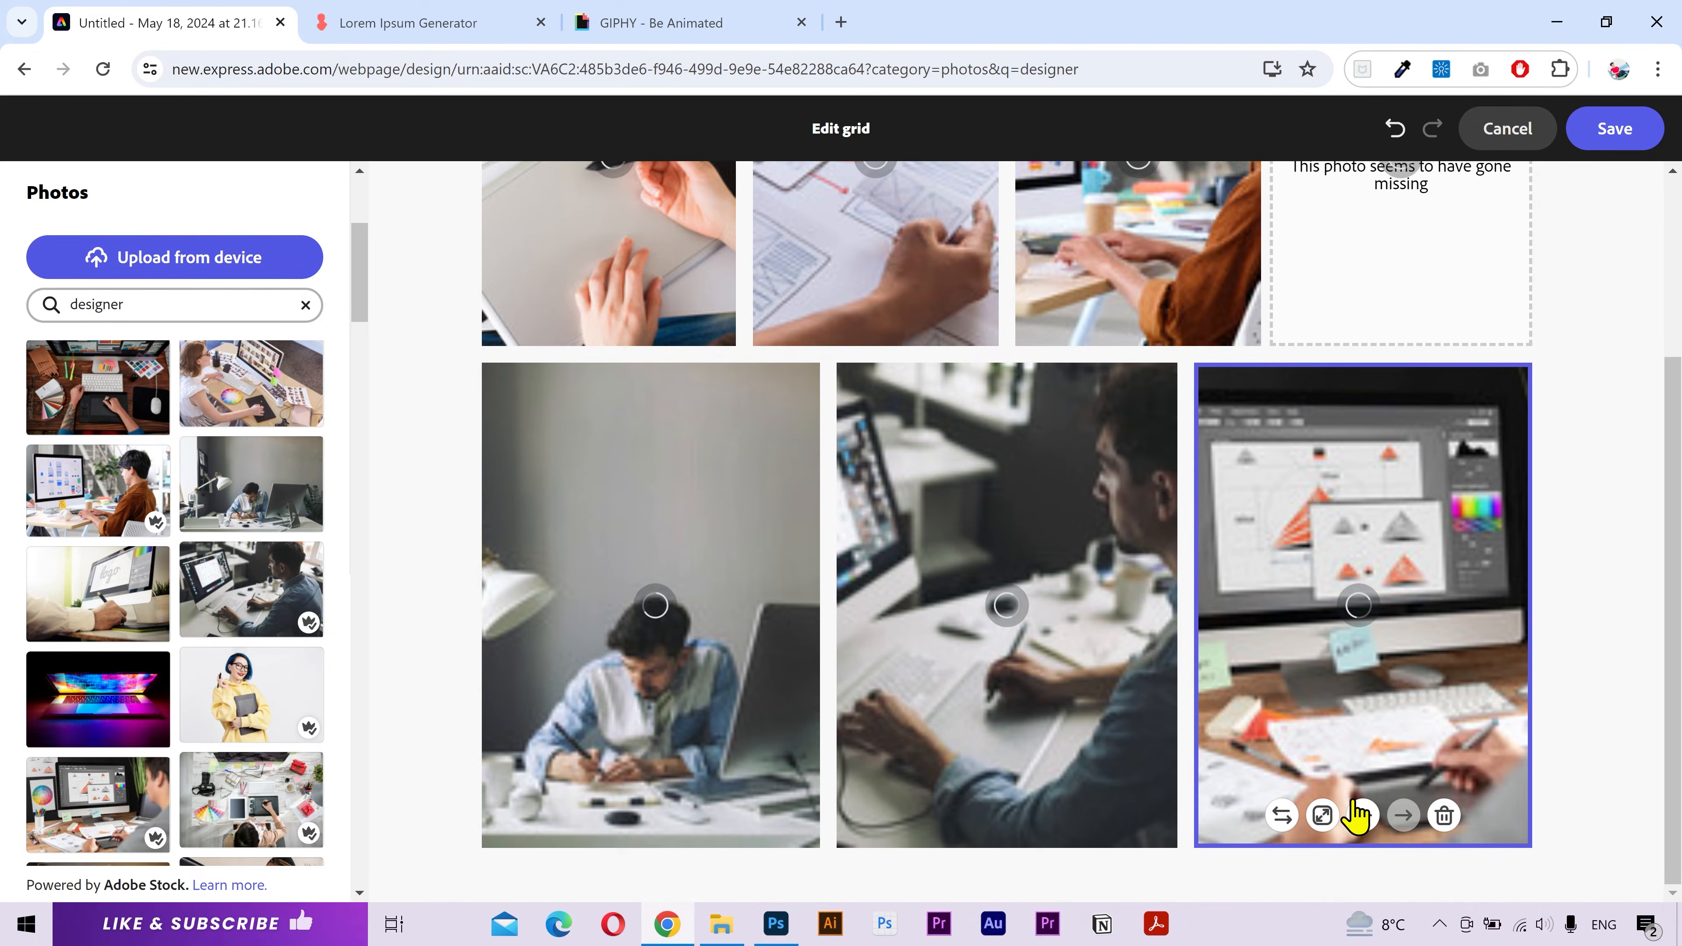
pyautogui.click(1359, 813)
pyautogui.click(1005, 815)
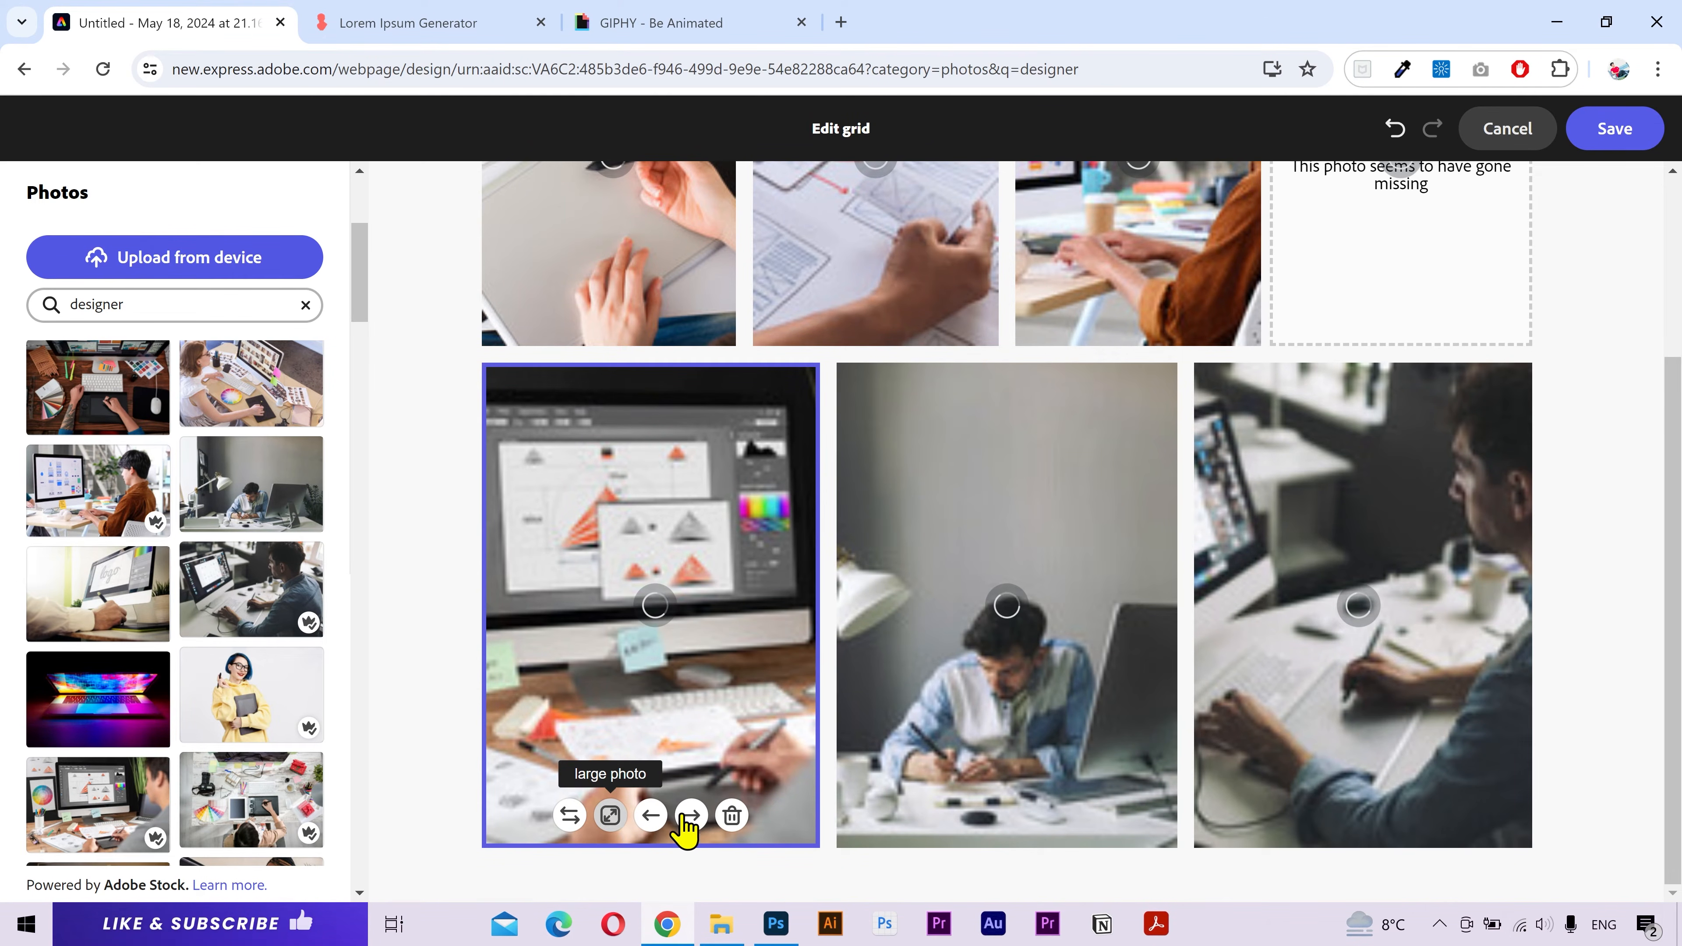
pyautogui.scroll(3, 990, 619)
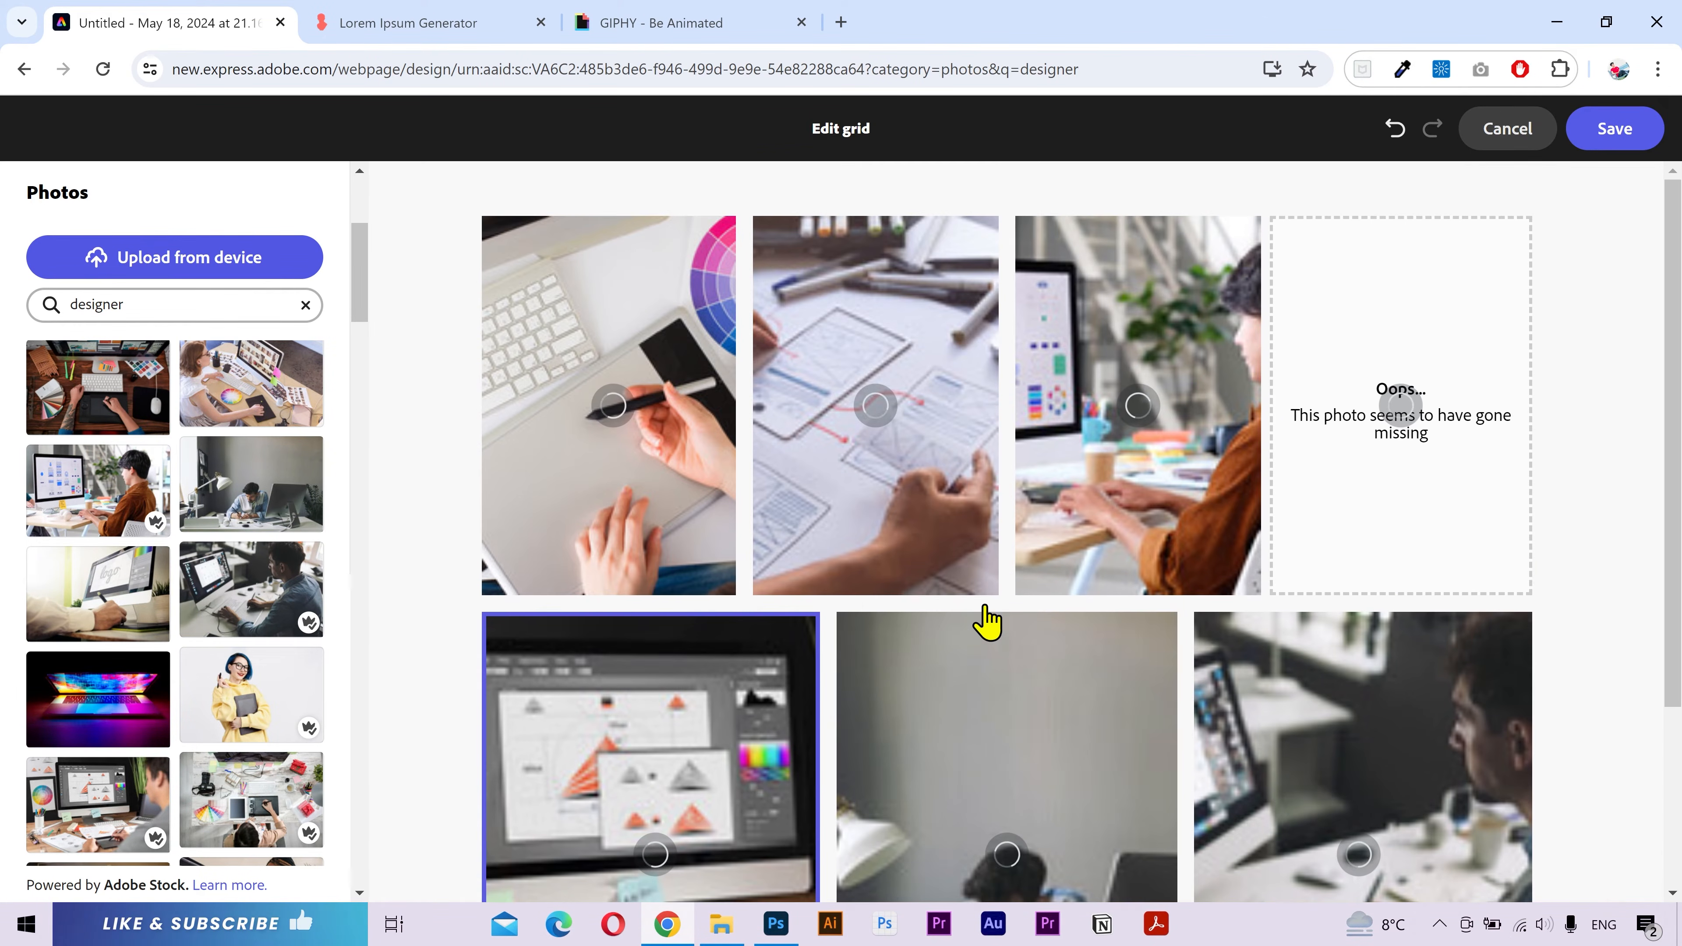
pyautogui.click(1629, 130)
pyautogui.scroll(5, 1268, 571)
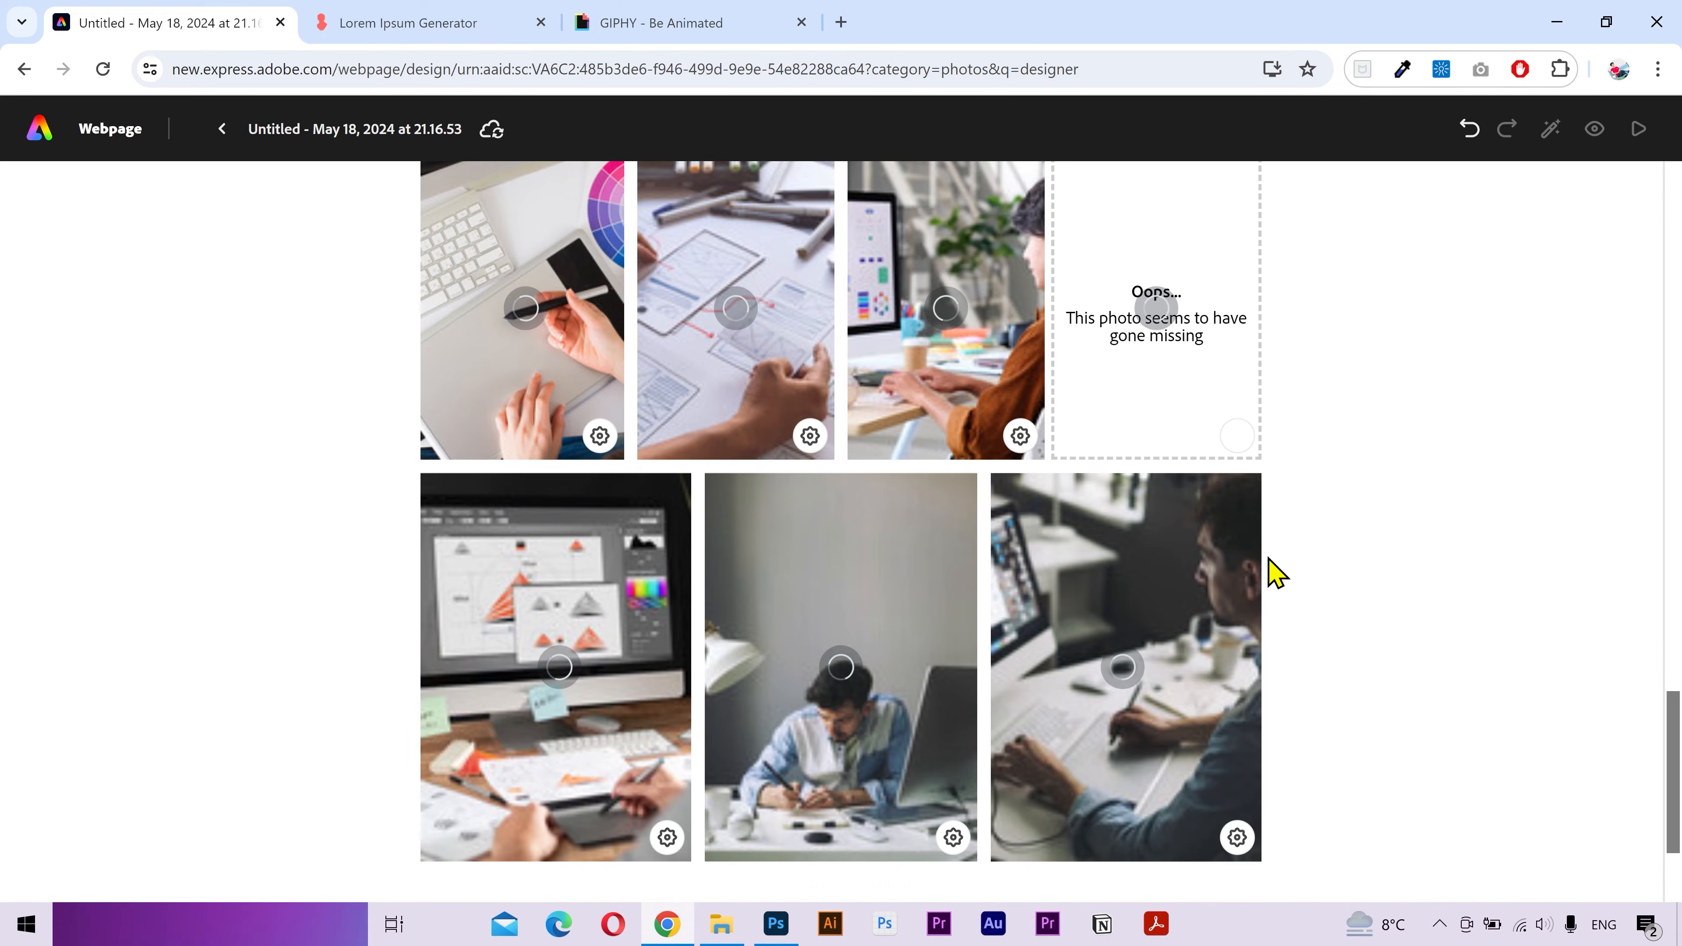
# - Add a split layout below the photo grid and fill its image half with the dark wooden desk and graphics tablet photo
pyautogui.scroll(-5, 1199, 609)
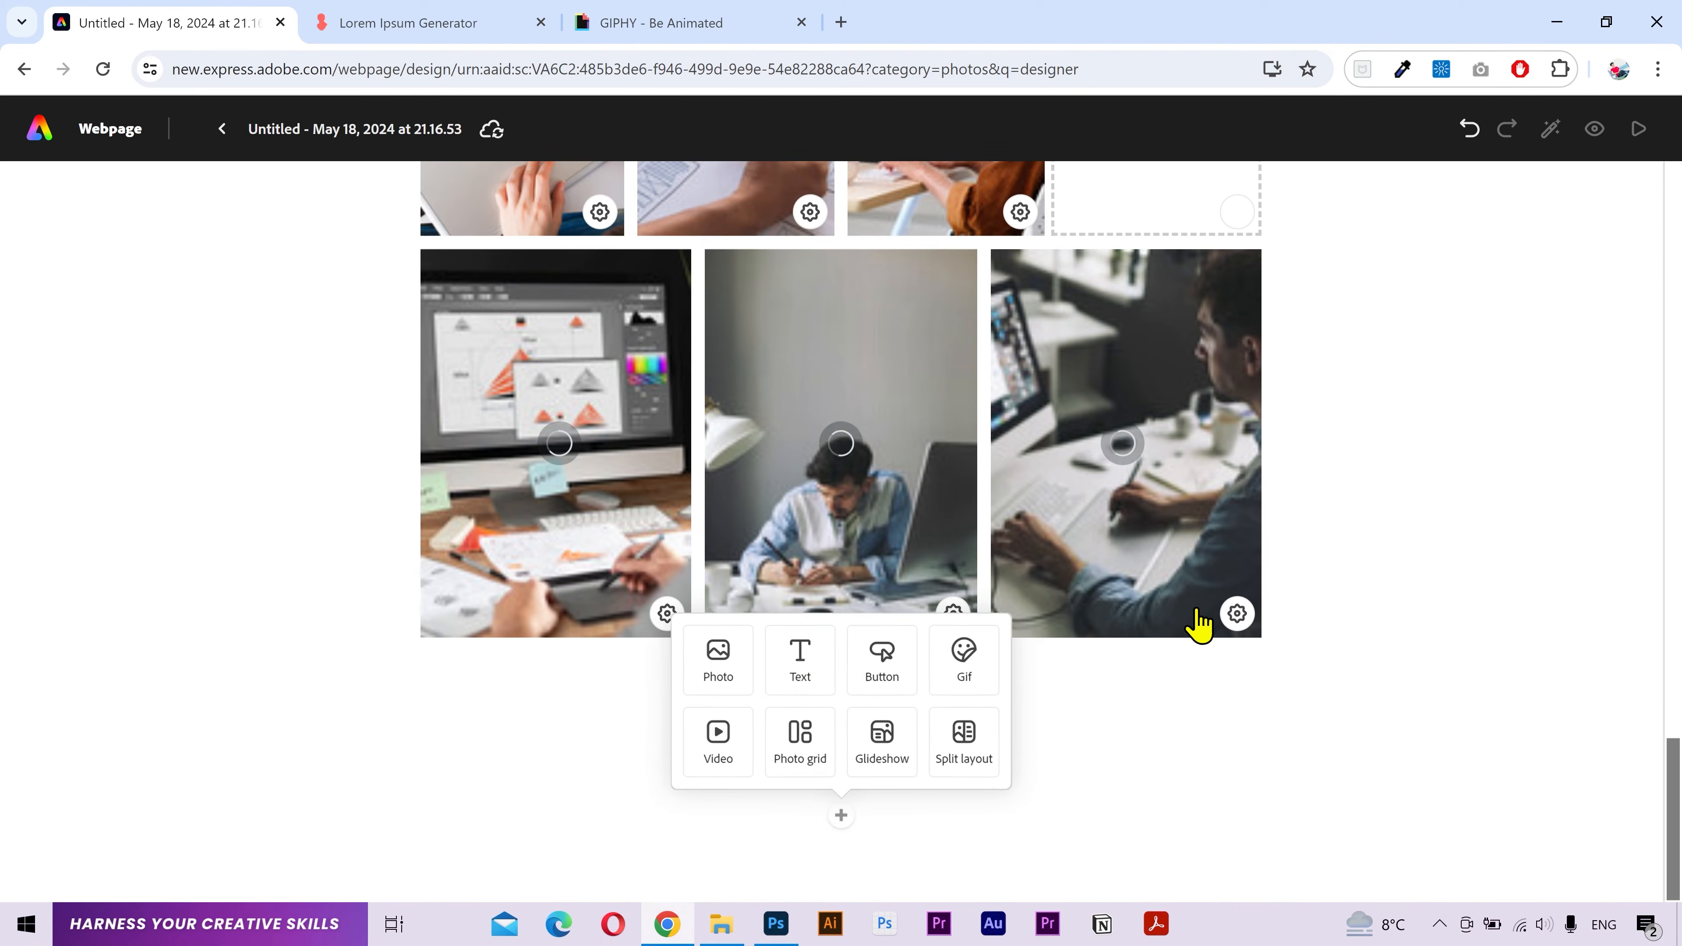
pyautogui.click(957, 759)
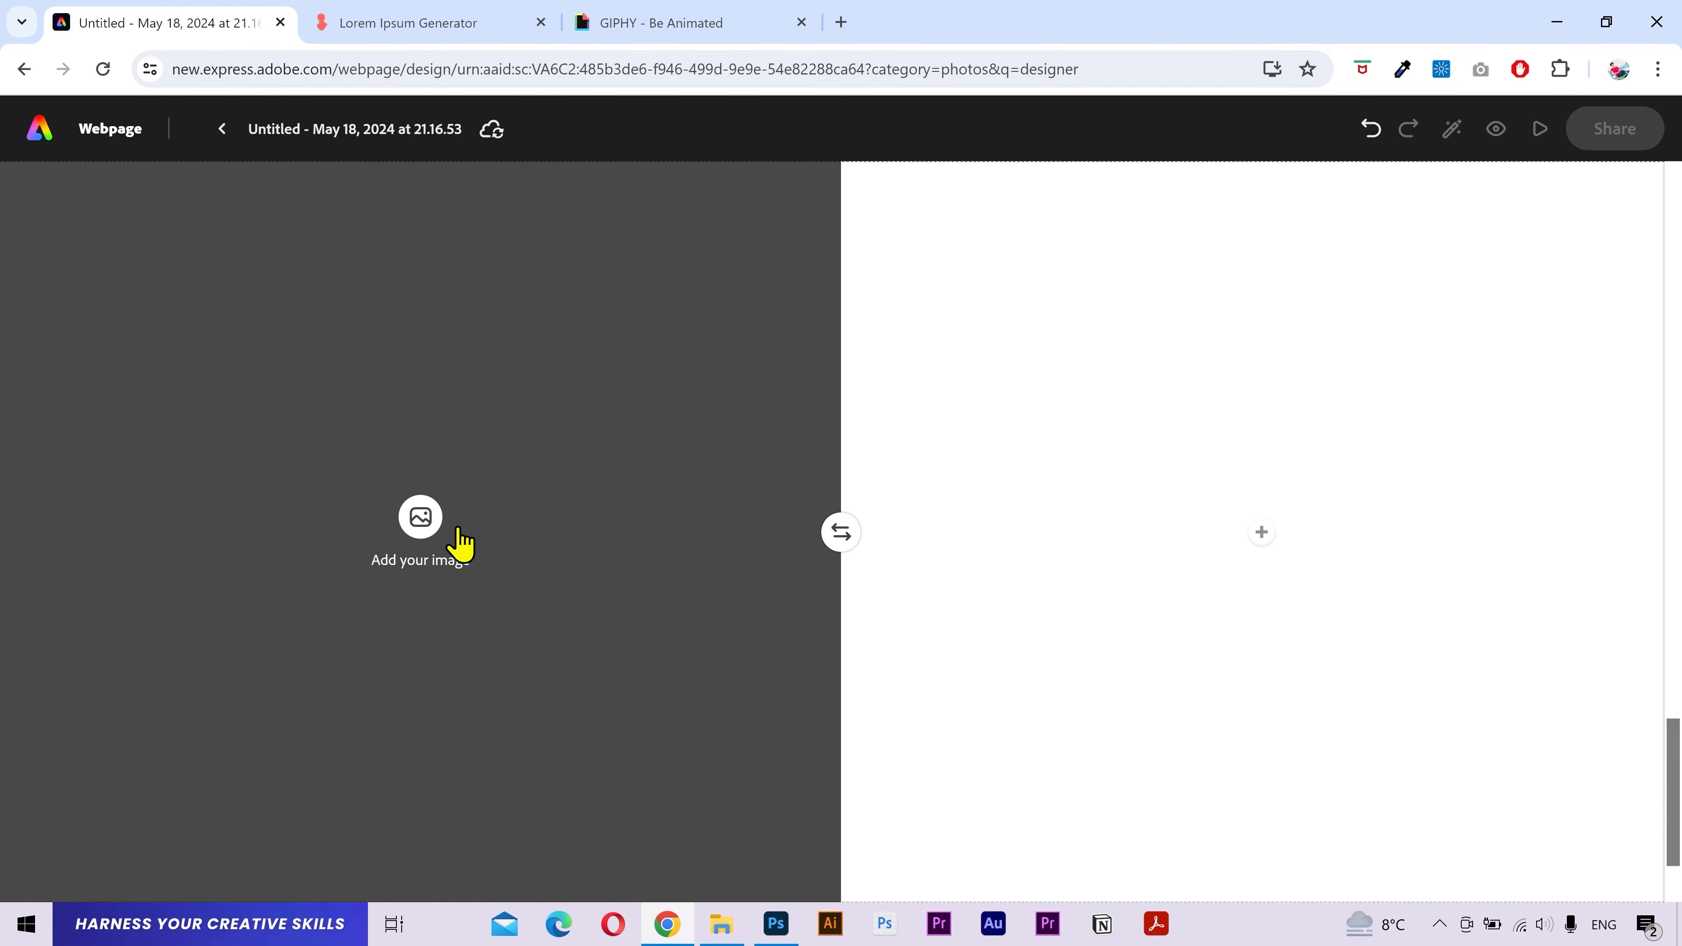
pyautogui.click(424, 538)
pyautogui.click(94, 740)
pyautogui.click(1191, 547)
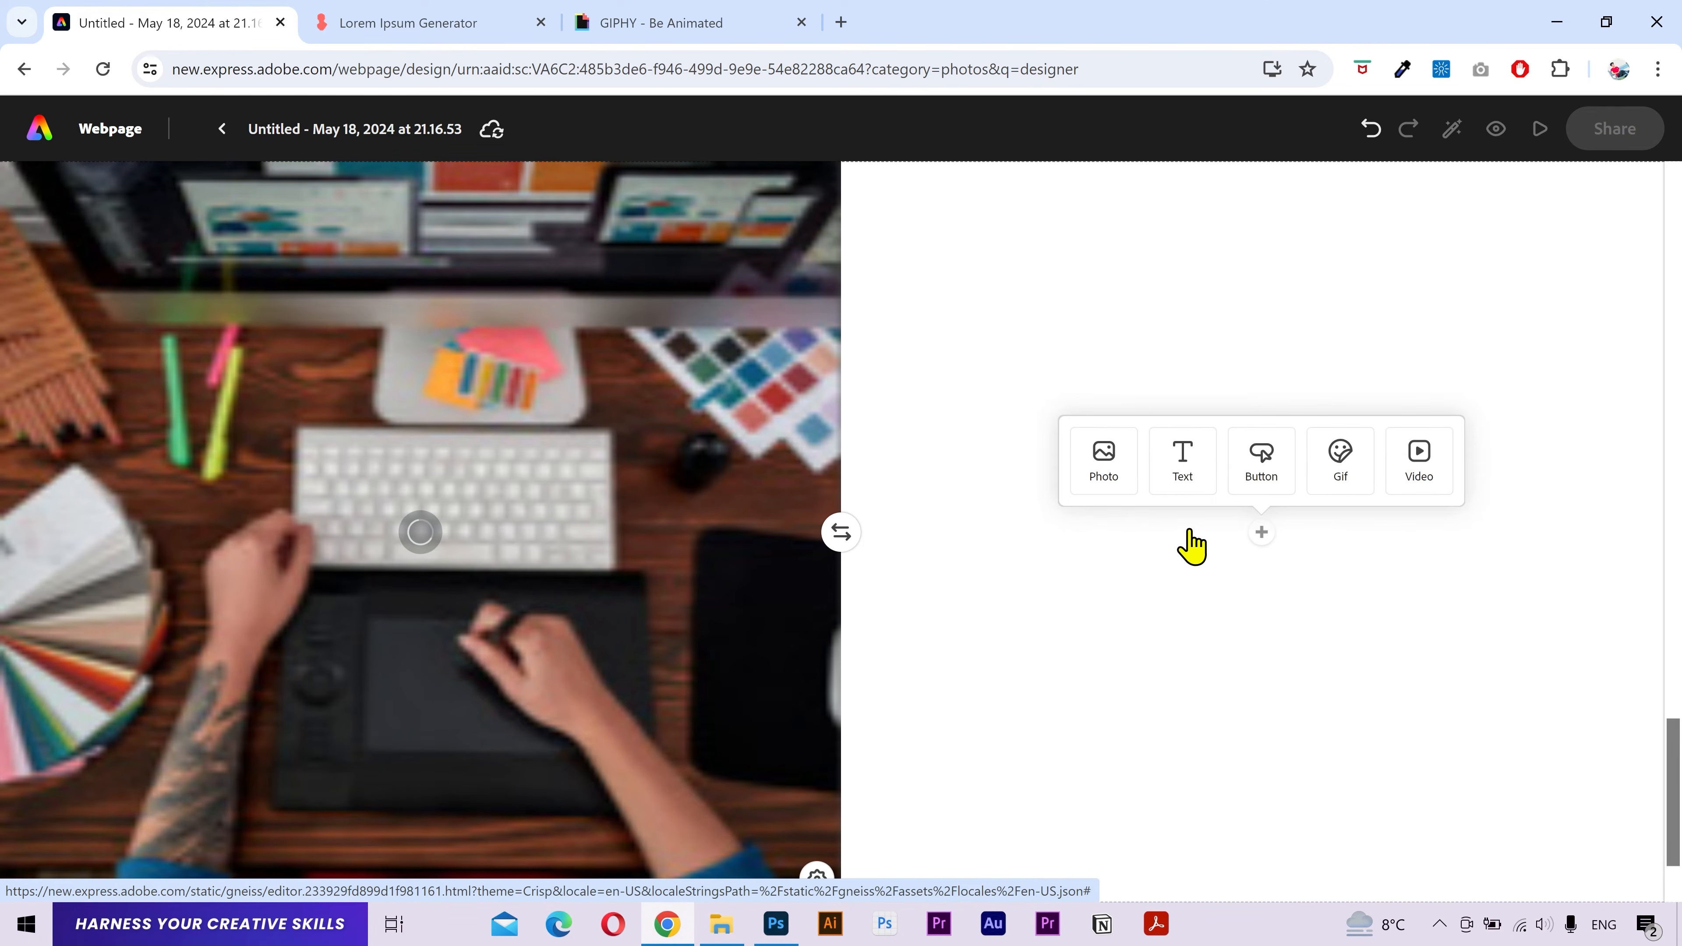
# - Add a glideshow below the split layout with the color-wheel desk, desk-lamp and blue-lit monitor photos, and save it
pyautogui.scroll(-3, 1009, 679)
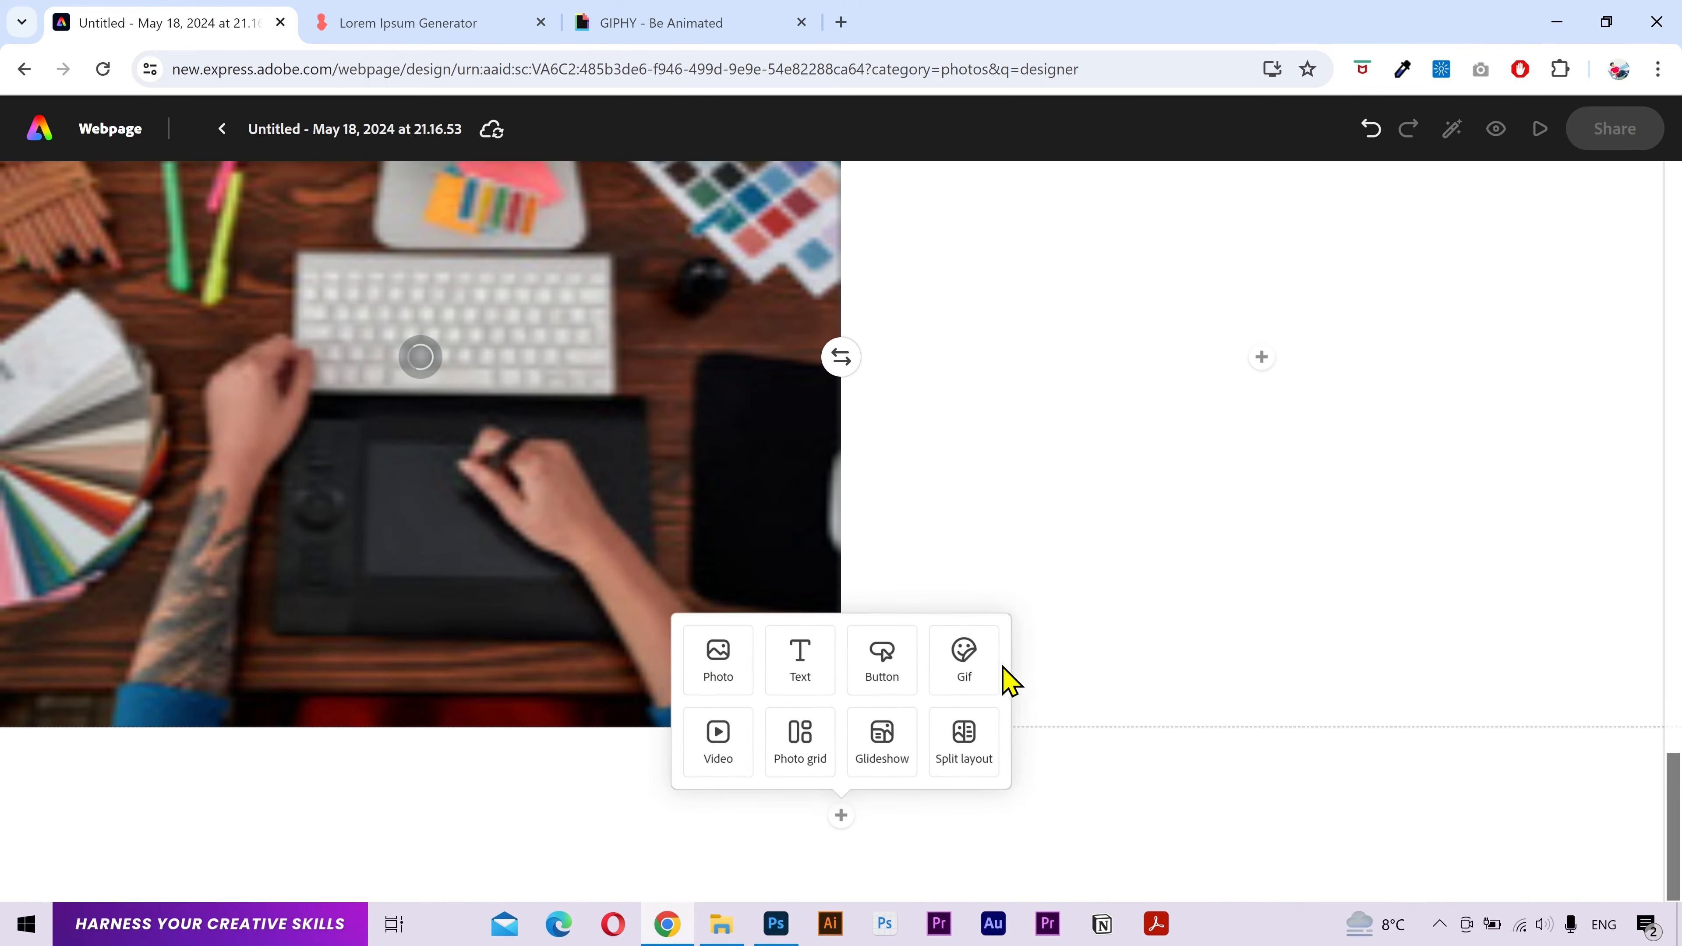
pyautogui.click(881, 741)
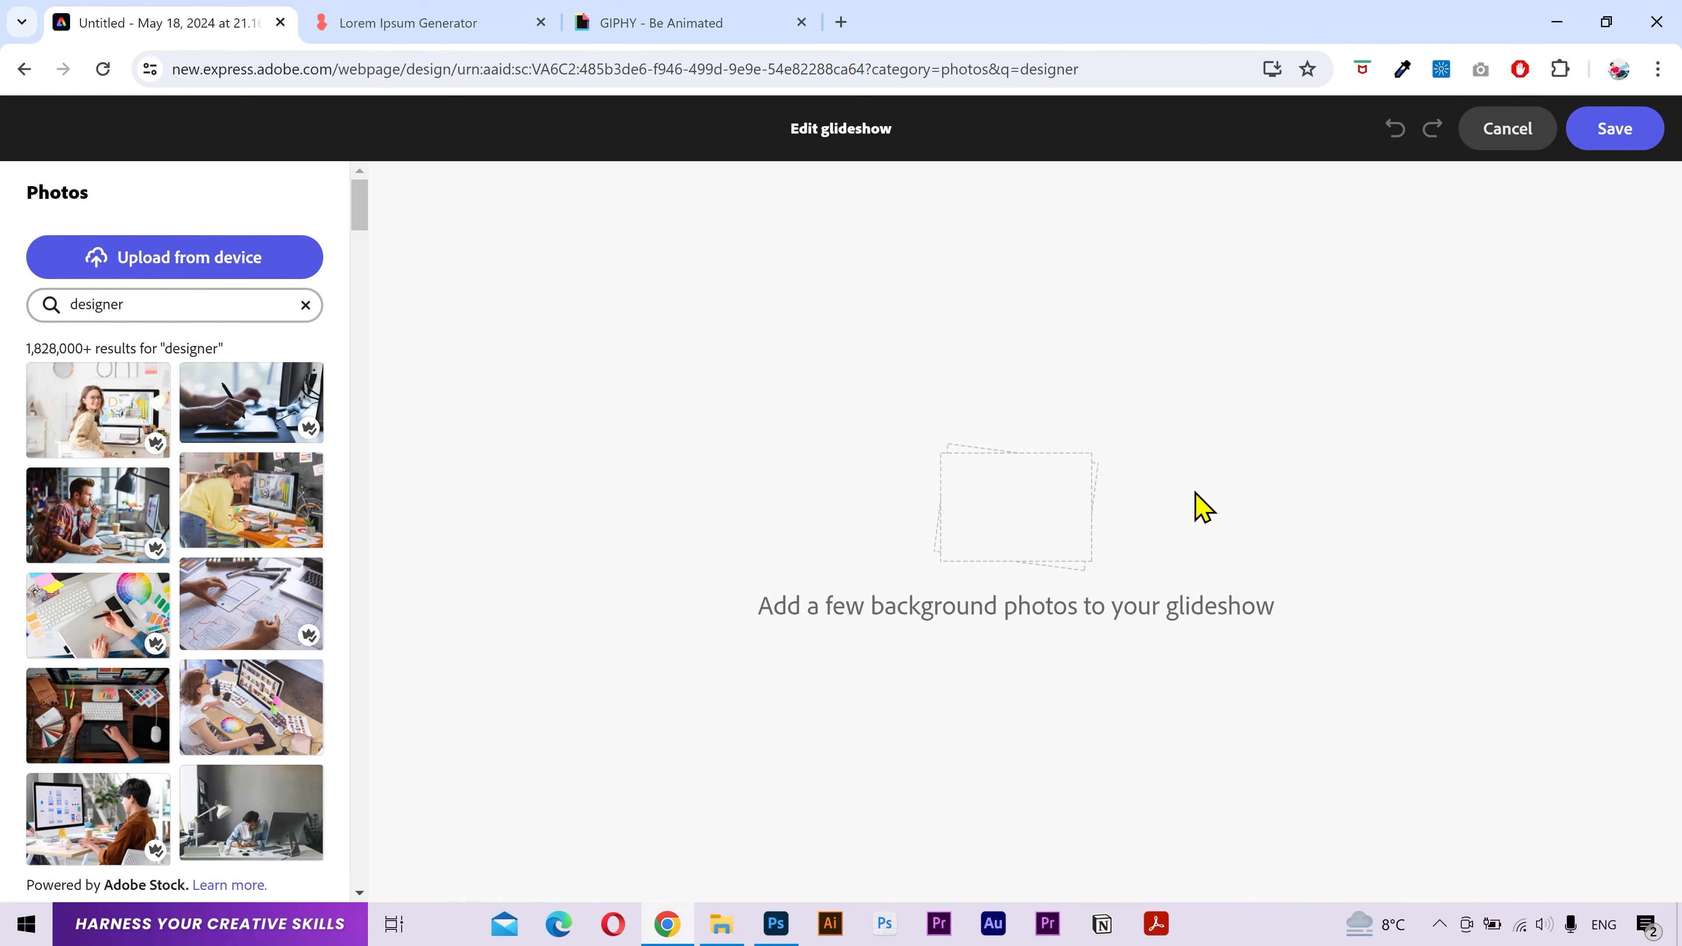
pyautogui.click(252, 722)
pyautogui.scroll(-3, 251, 713)
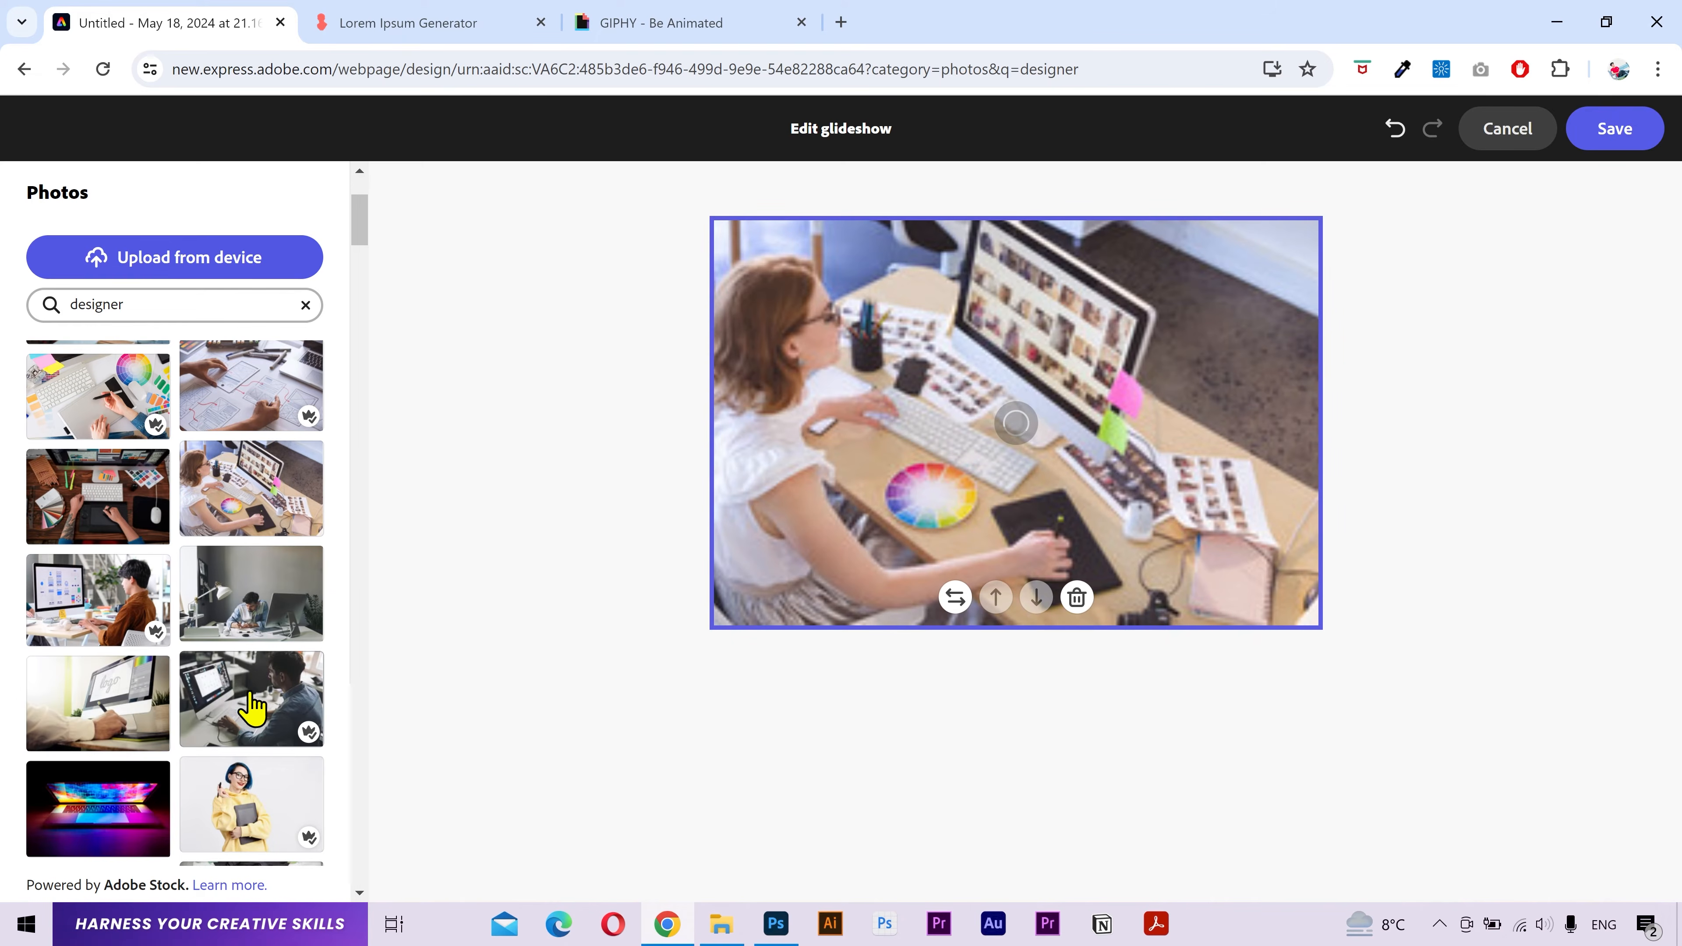
pyautogui.click(251, 606)
pyautogui.scroll(-5, 251, 612)
pyautogui.scroll(-4, 263, 613)
pyautogui.click(105, 458)
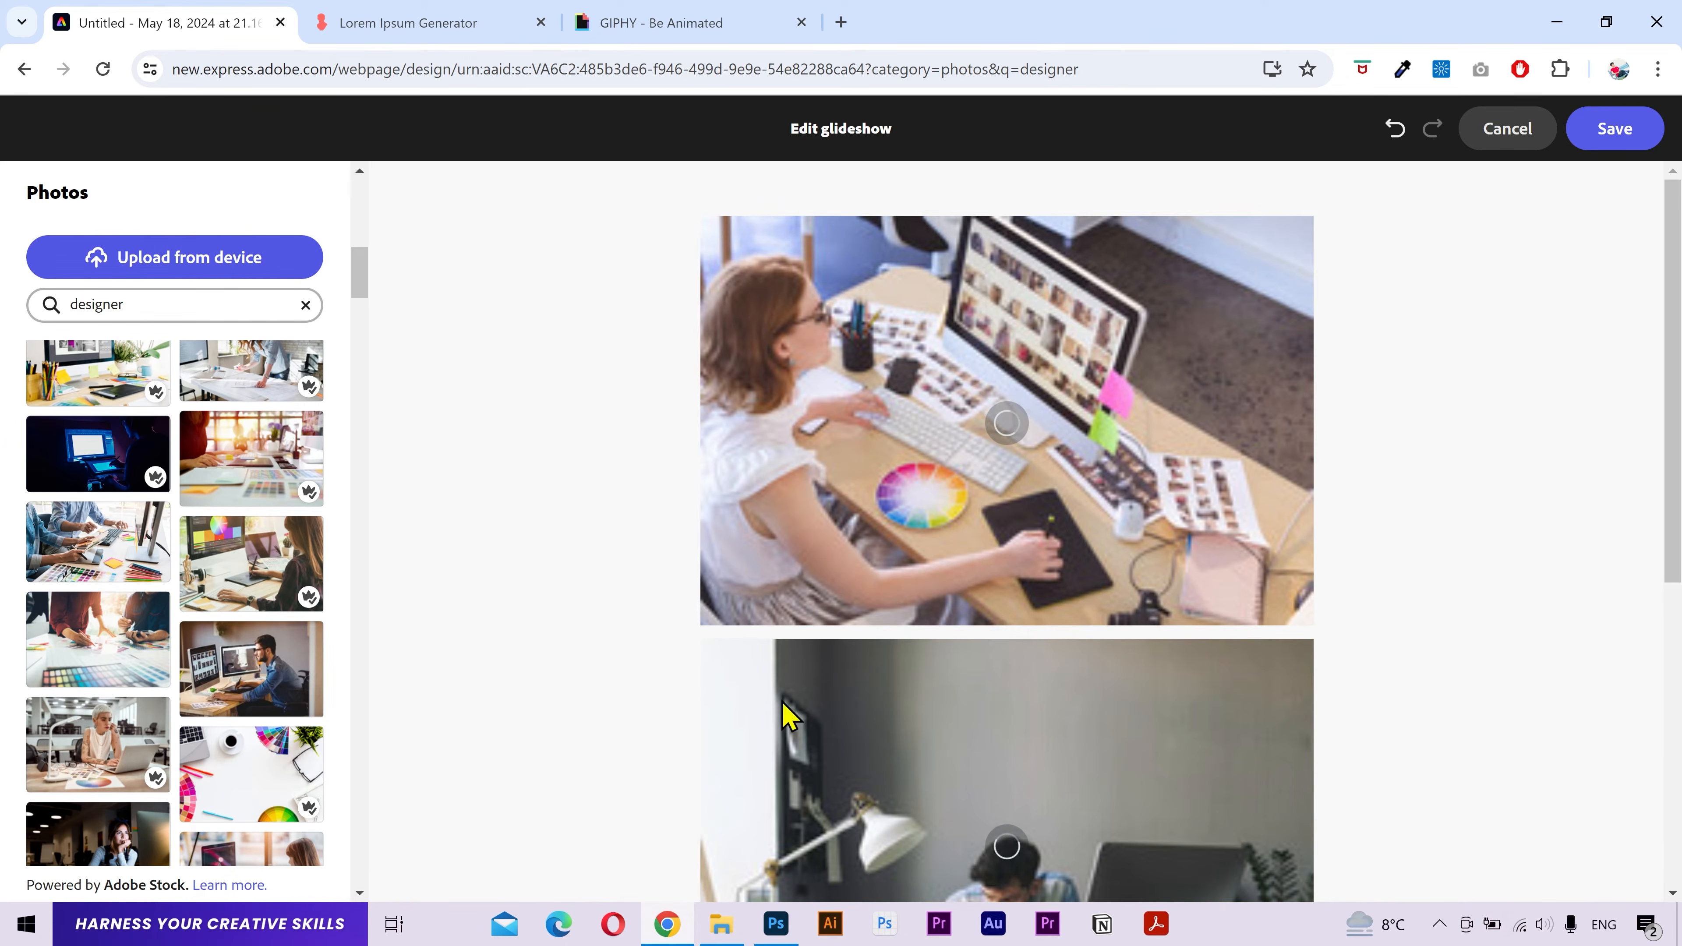
pyautogui.scroll(6, 1000, 779)
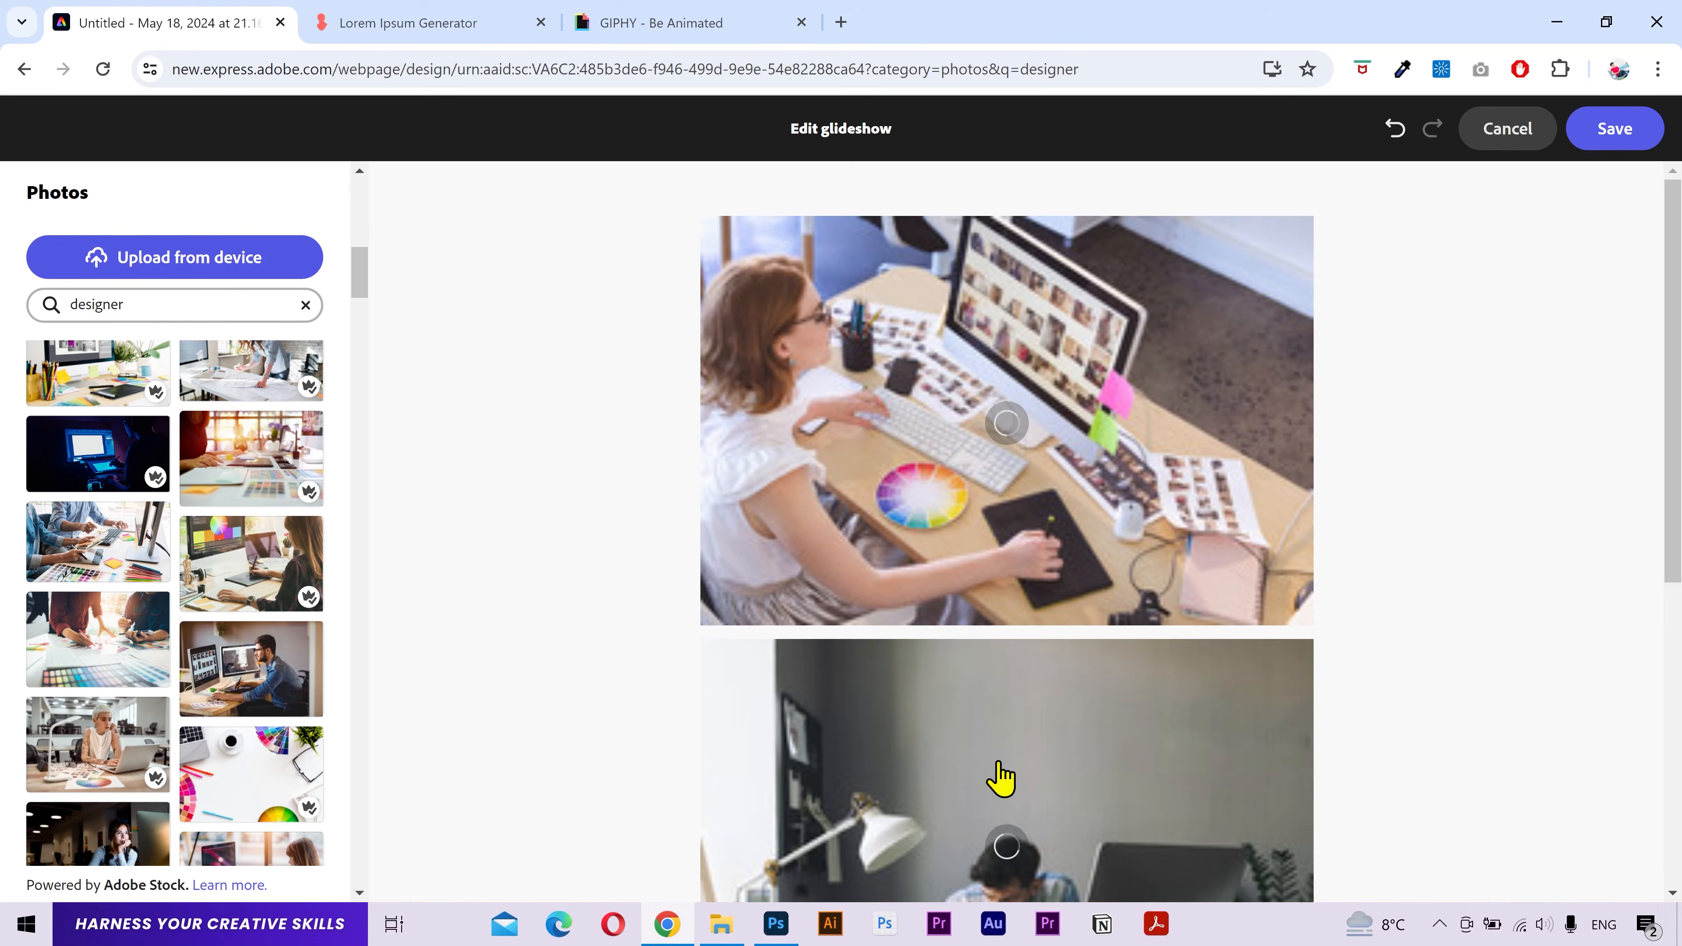
pyautogui.click(1612, 138)
# - Insert the stock photo of the man in the plaid shirt into the content box on the first glideshow image
pyautogui.scroll(5, 912, 606)
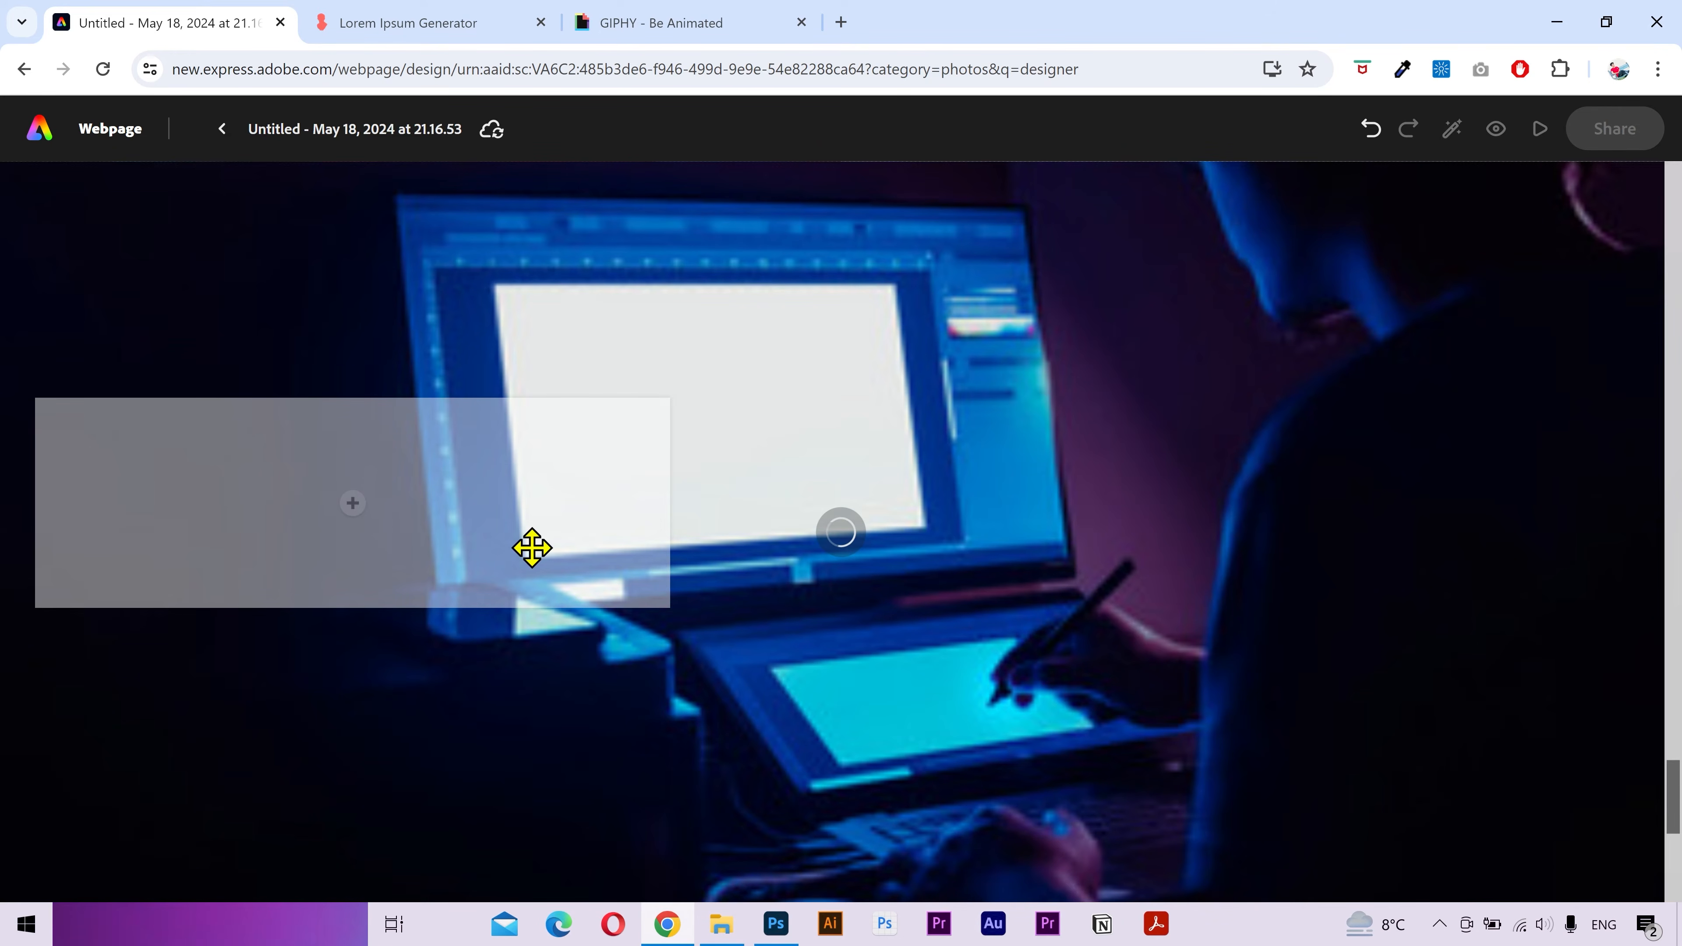
pyautogui.scroll(5, 531, 547)
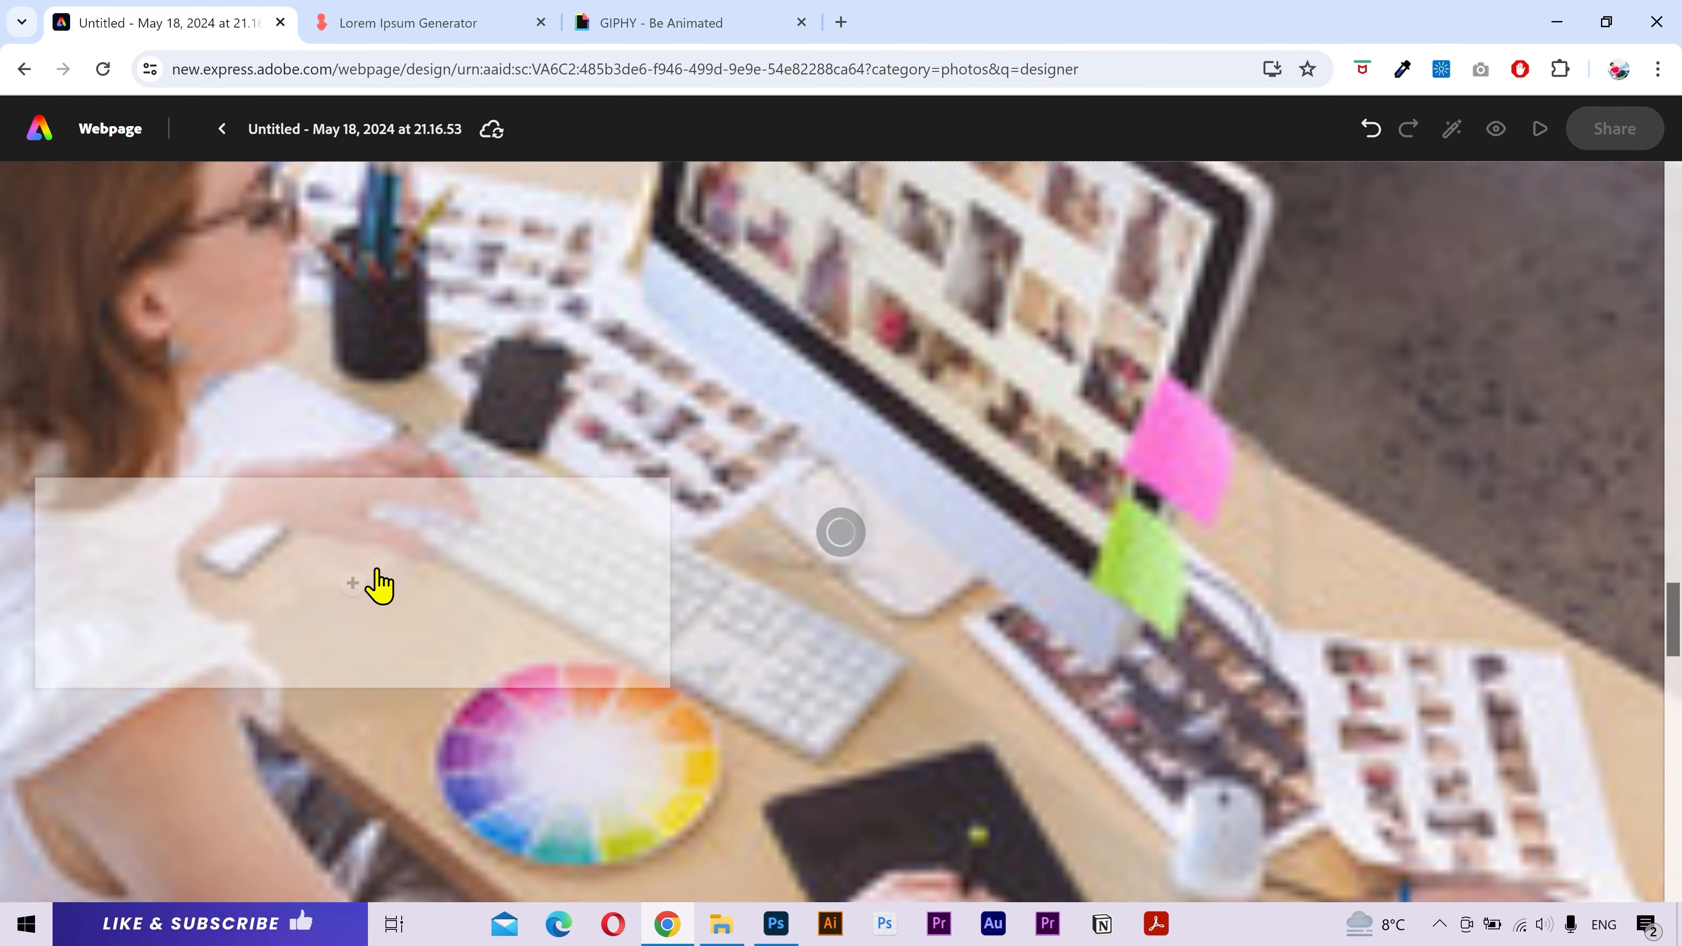
pyautogui.click(352, 583)
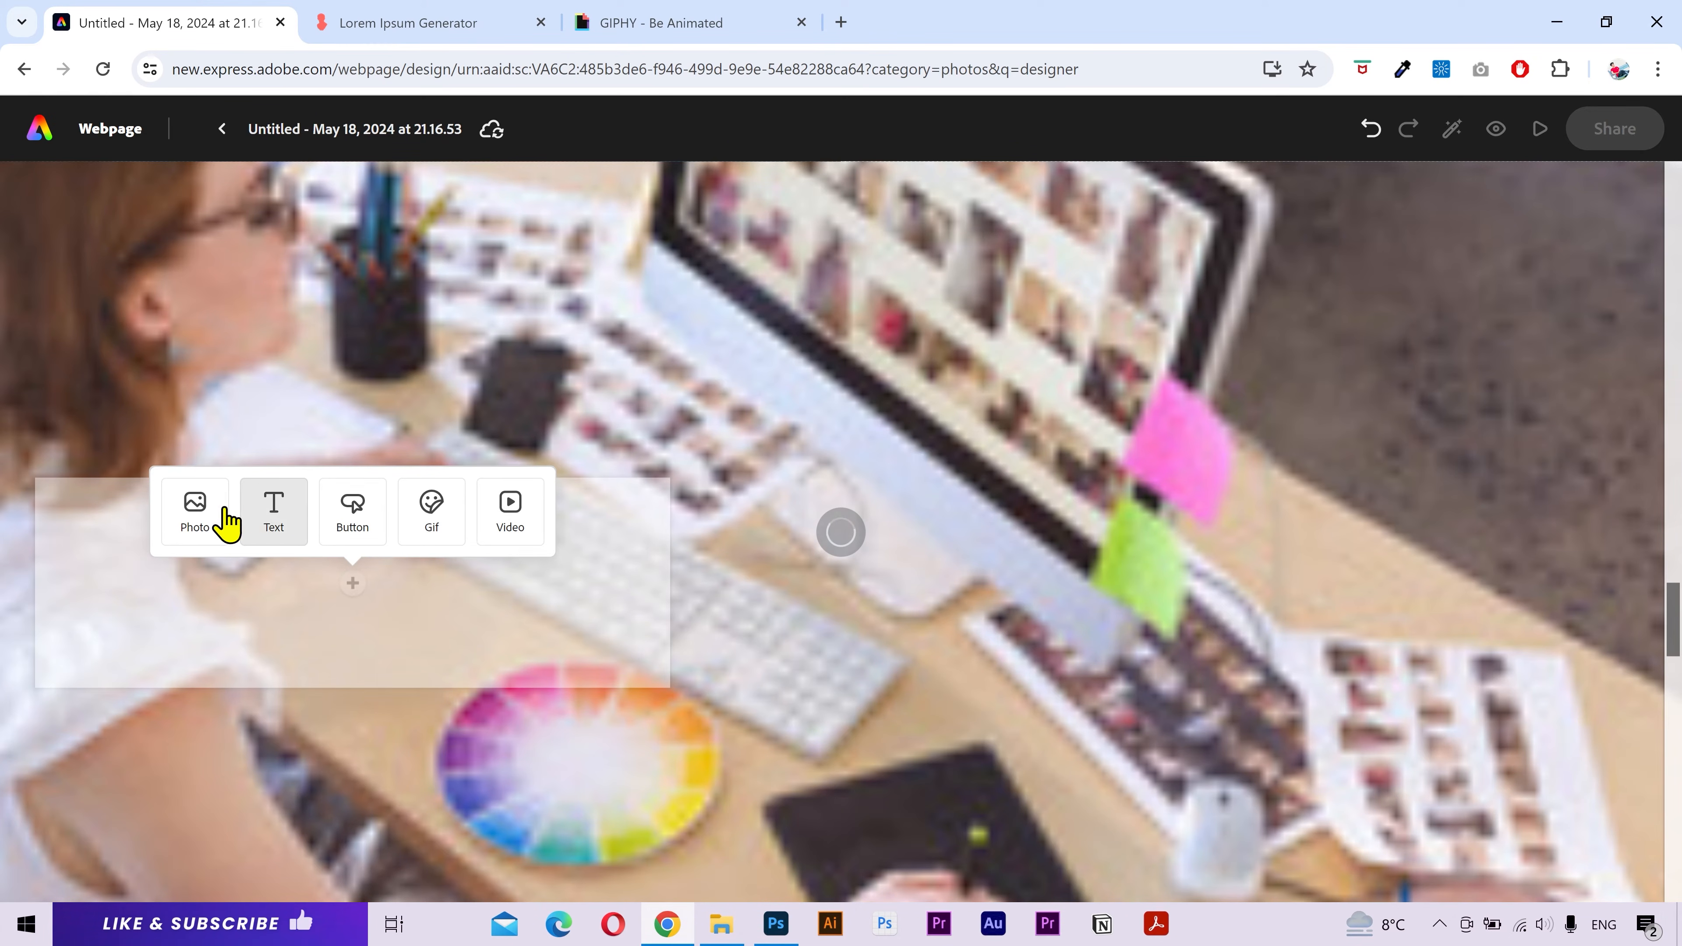
pyautogui.click(199, 519)
pyautogui.click(129, 530)
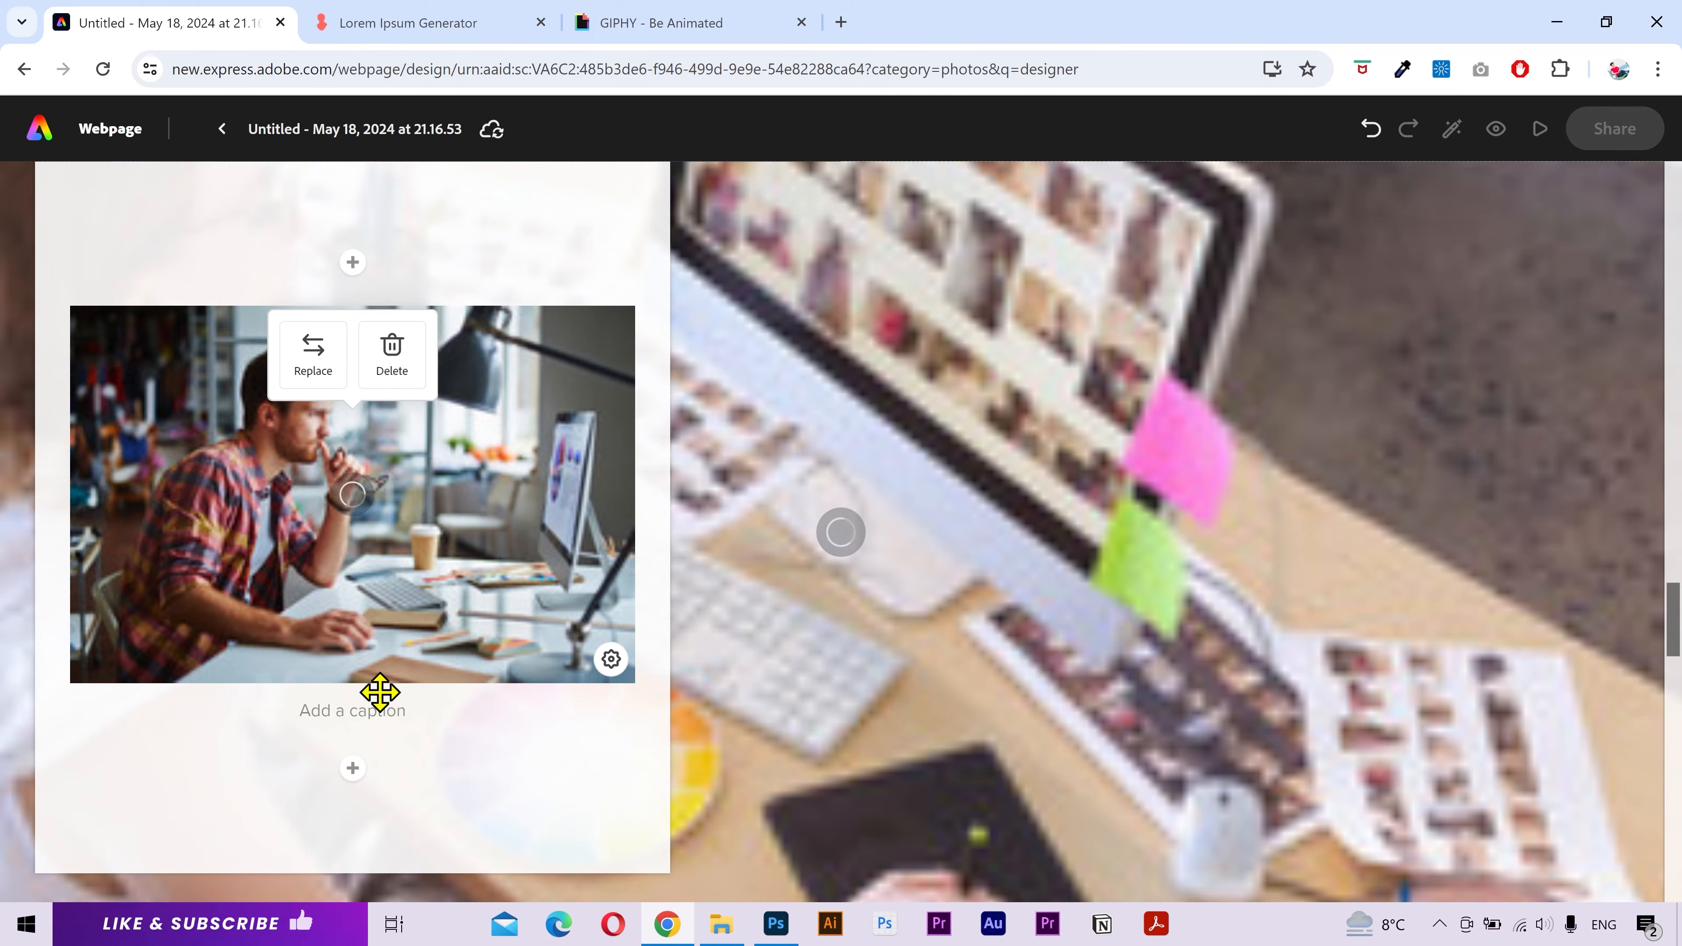
# - Add a centered button labeled SUBSCRIBE below the plaid-shirt photo, linked to the designer's website address
pyautogui.click(352, 769)
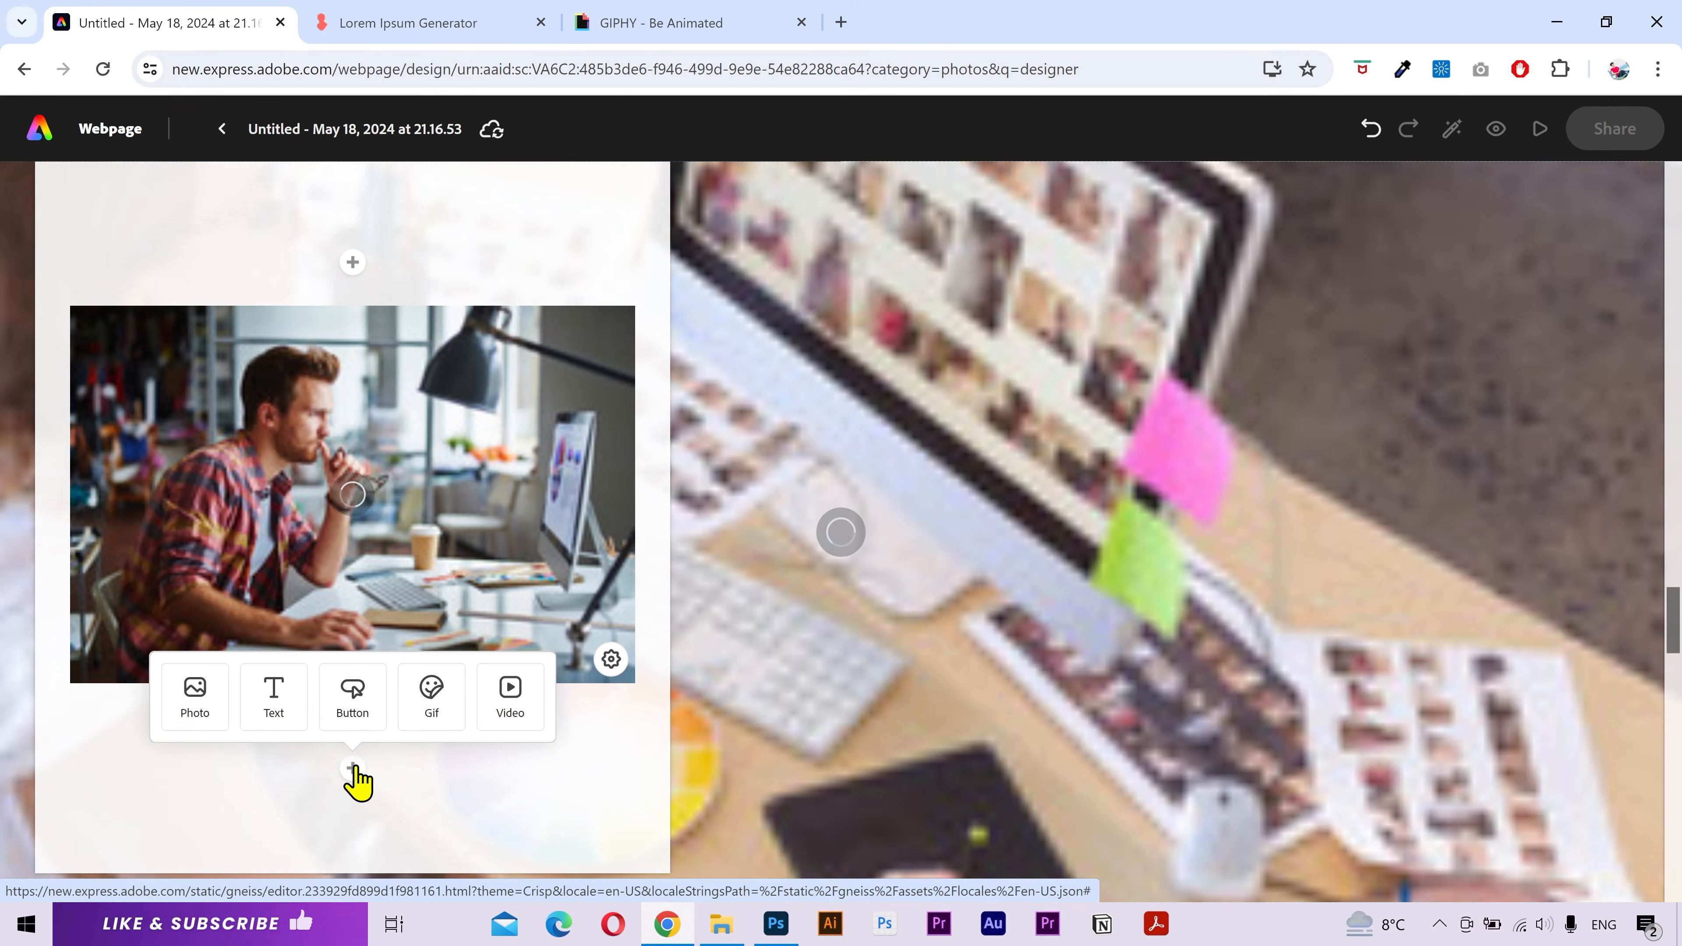
pyautogui.click(354, 708)
pyautogui.click(278, 560)
pyautogui.write('saadjee.com')
pyautogui.click(101, 624)
pyautogui.click(308, 687)
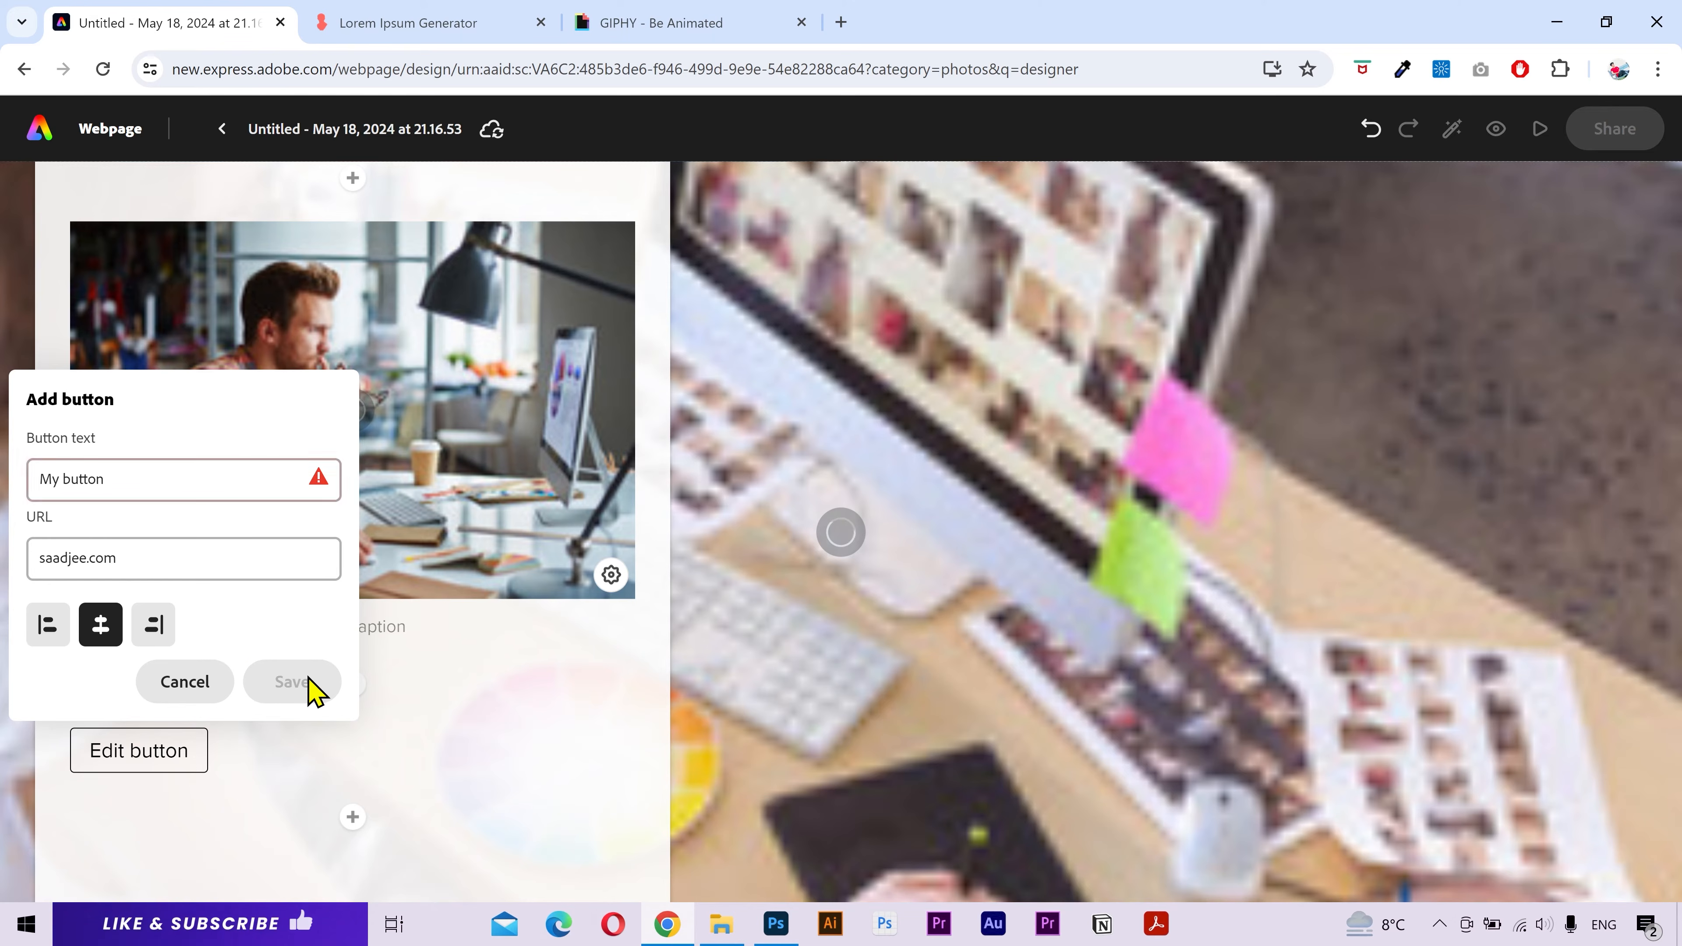
pyautogui.tripleClick(228, 481)
pyautogui.write('SUBSCRIBE')
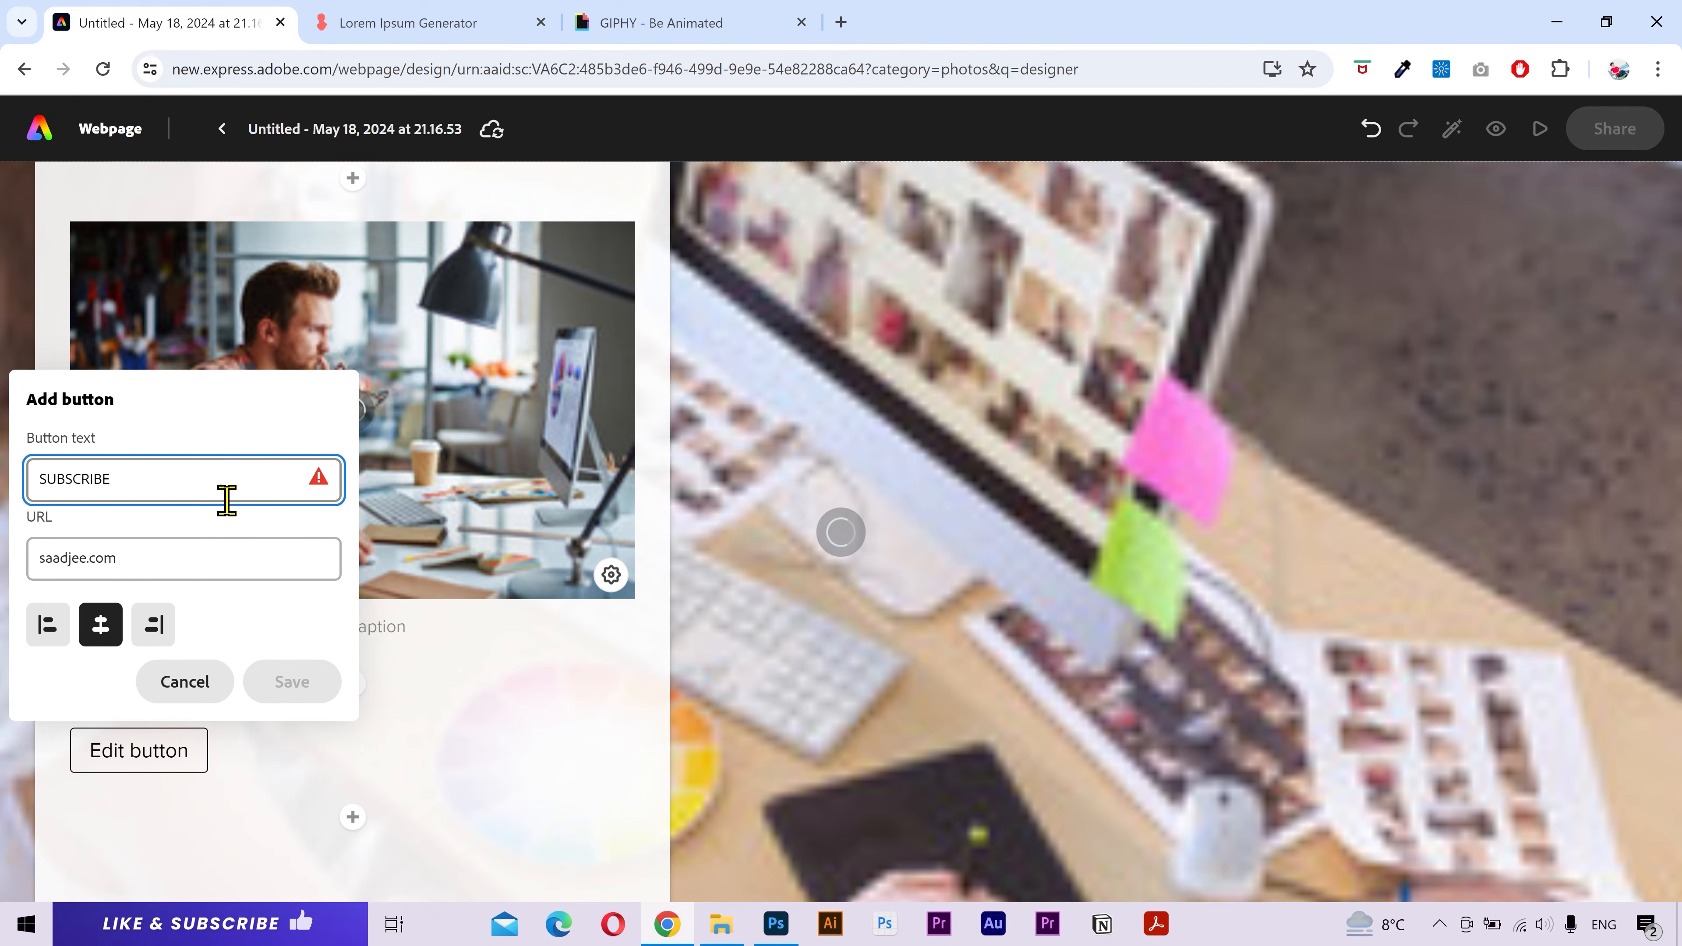
pyautogui.click(295, 682)
# - Add a text block to the content box on the second glideshow image and paste the copied content into it
pyautogui.scroll(-5, 517, 702)
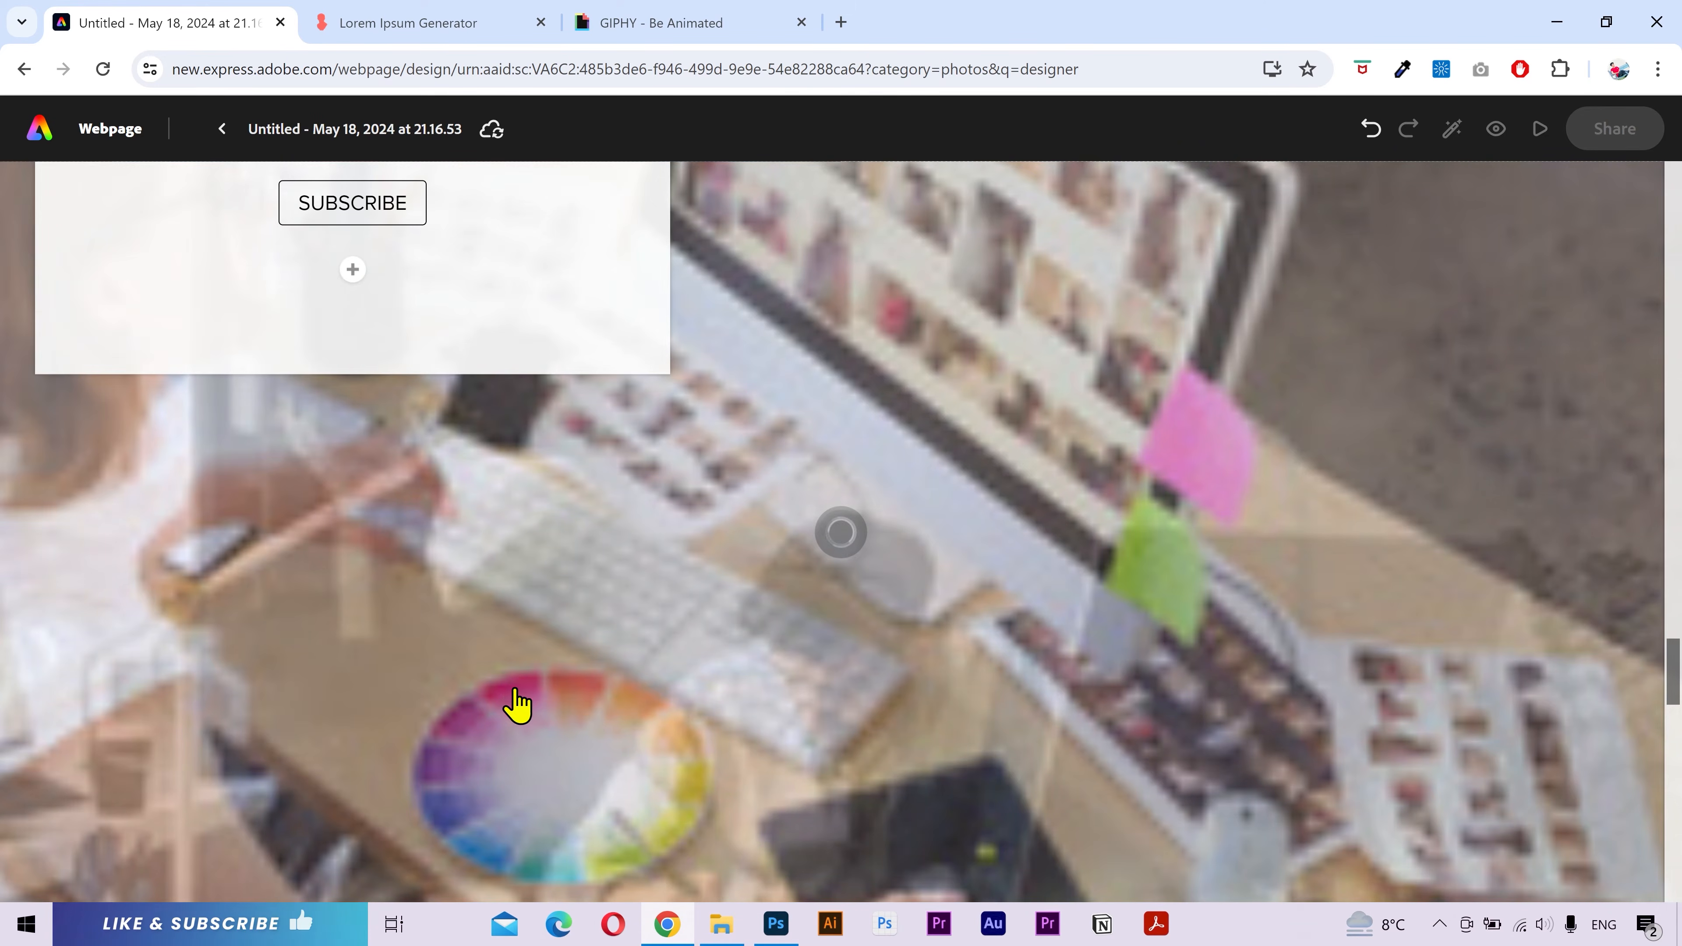
pyautogui.scroll(-8, 516, 702)
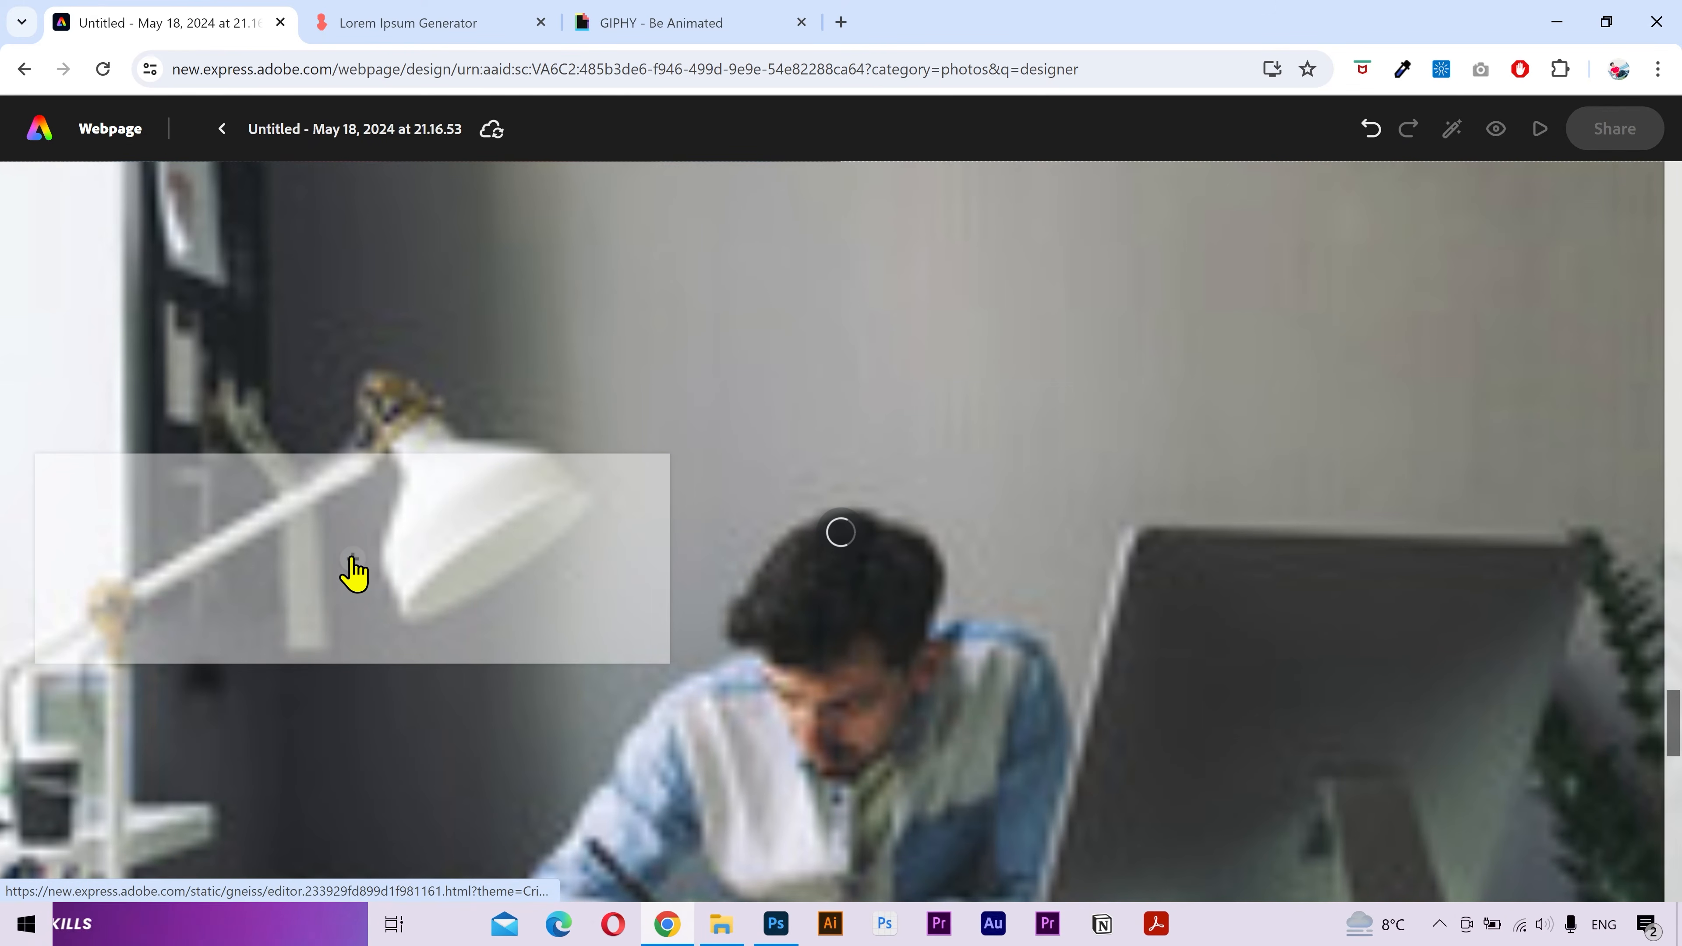
pyautogui.click(352, 559)
pyautogui.click(274, 493)
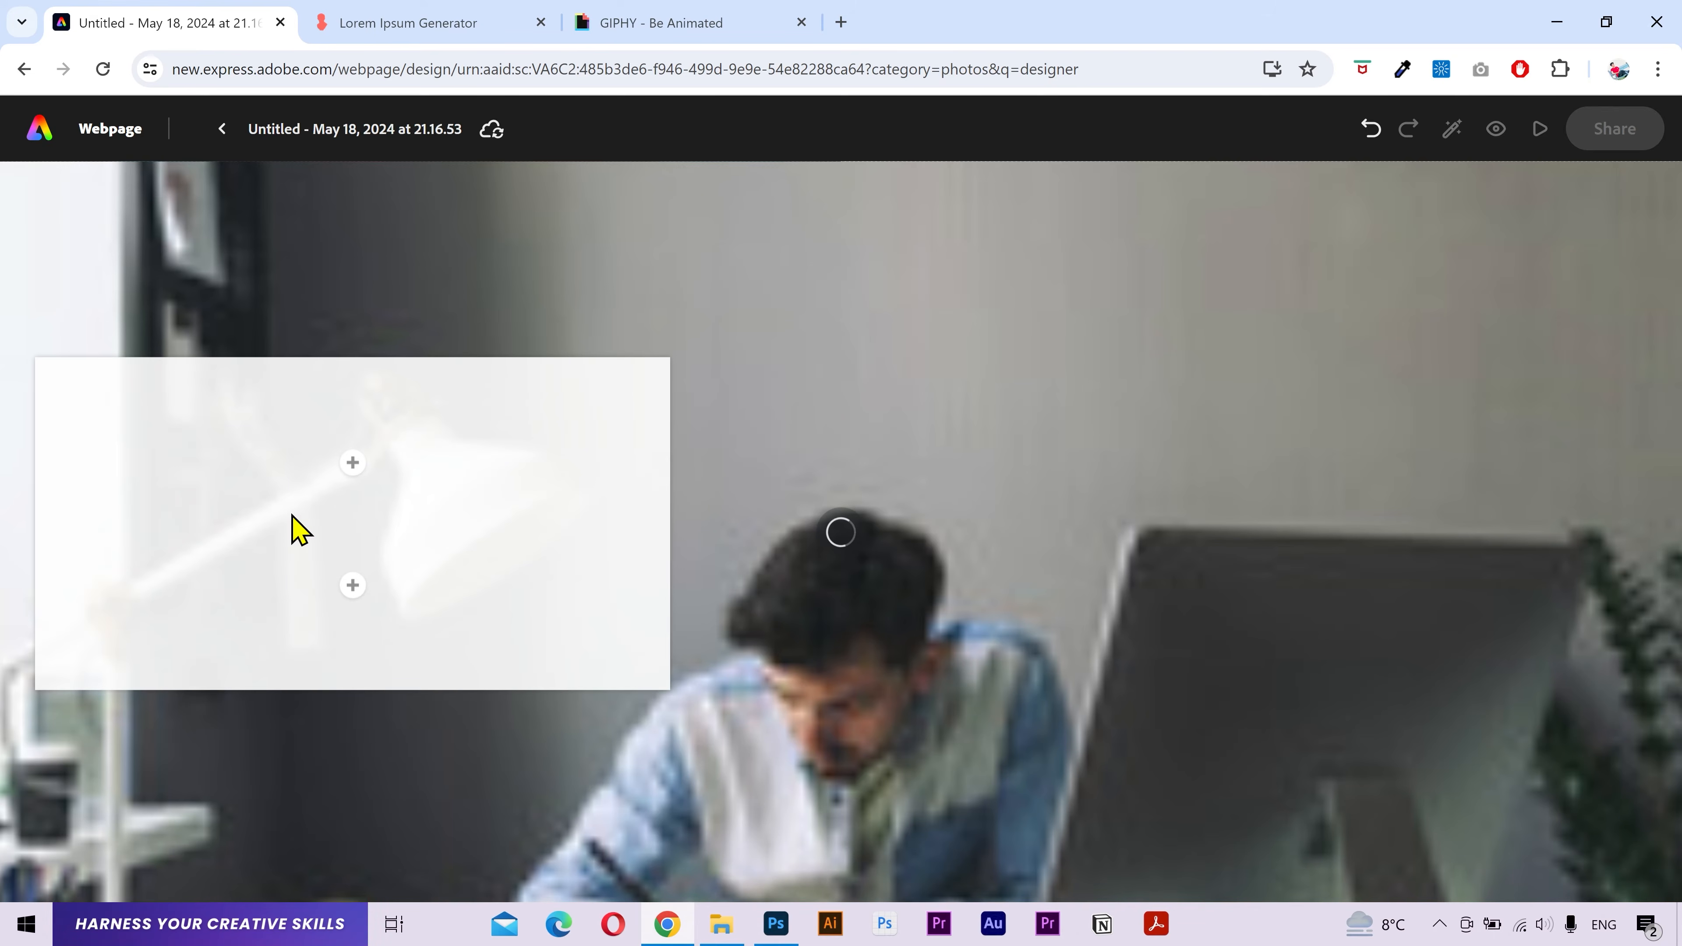
pyautogui.hotkey('ctrl', 'v')
# - Add the text "HARNESS YOUR CREATIVE SKILLS!" to the content box on the third glideshow image
pyautogui.scroll(-10, 550, 562)
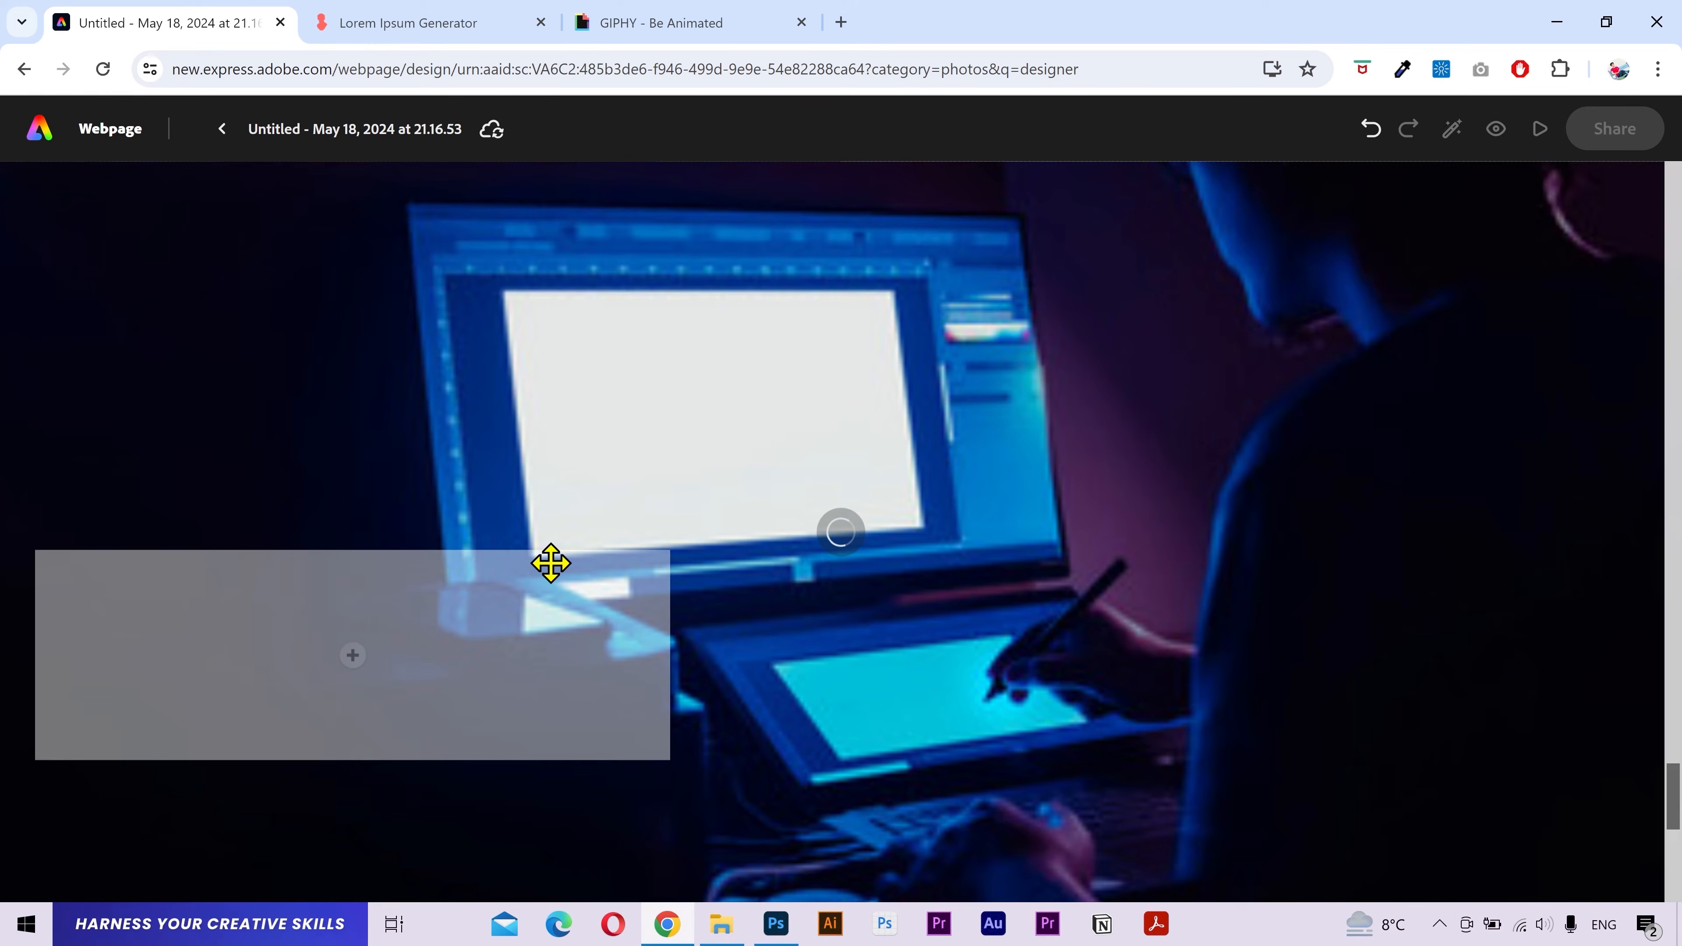
pyautogui.click(355, 557)
pyautogui.click(279, 487)
pyautogui.write('HARNESS YOUR CREATIVE SKILLS!')
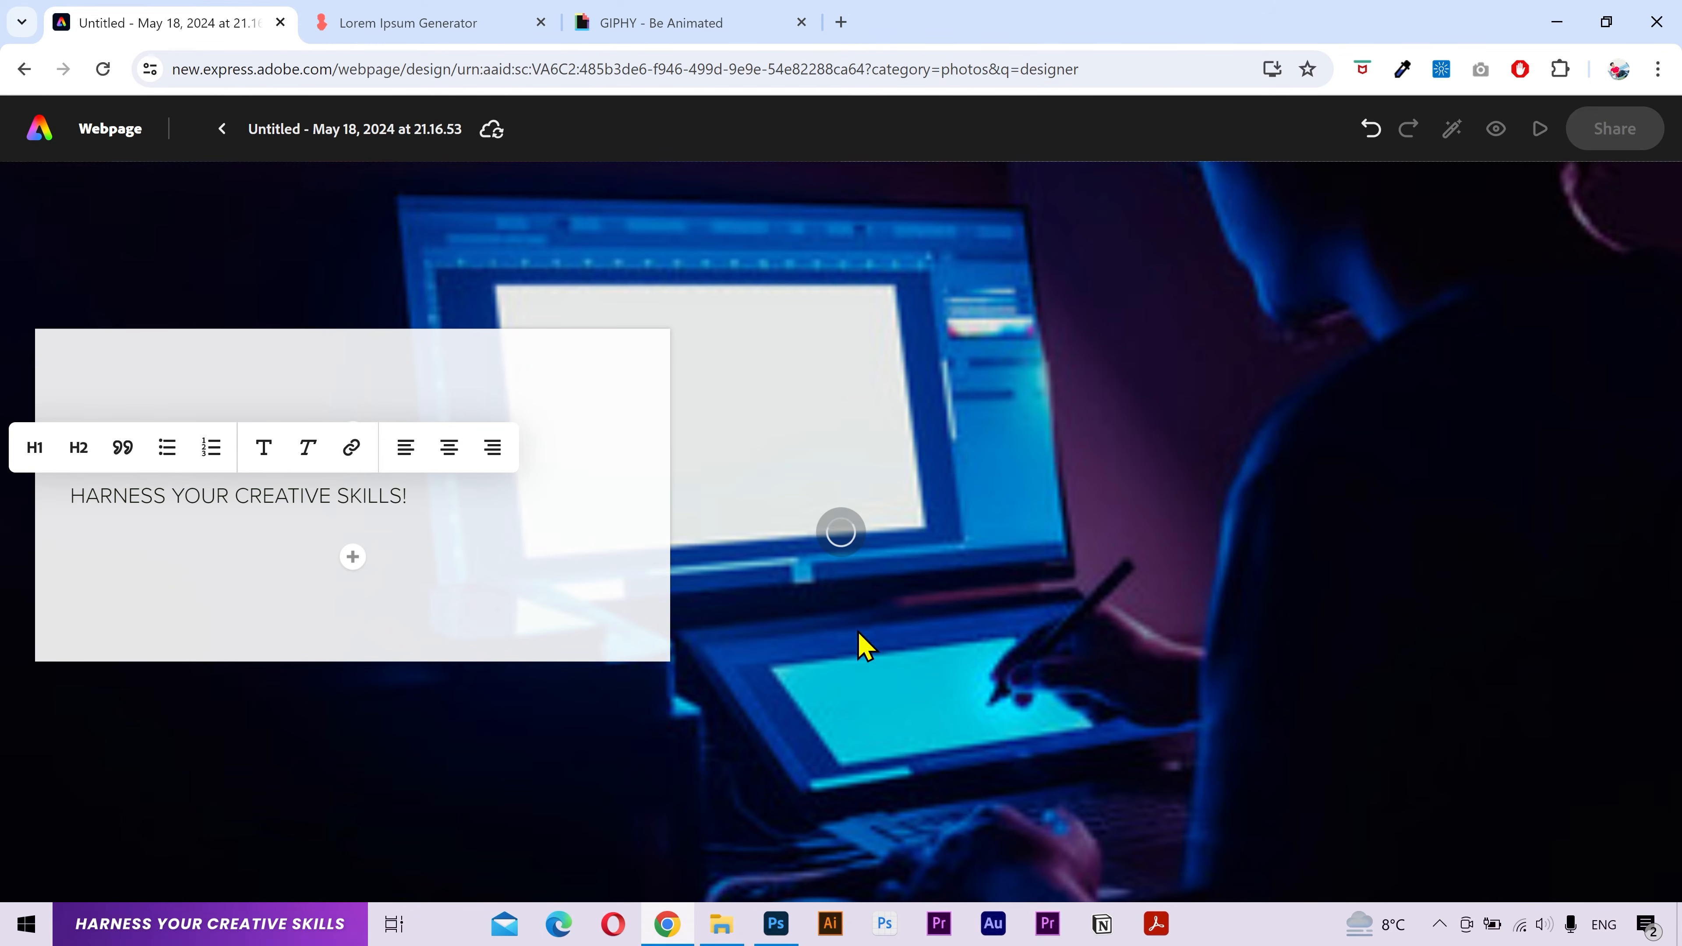
pyautogui.click(963, 705)
# - Add a text block below the glideshow reading "LET'S GROW TOGETHER!"
pyautogui.click(841, 811)
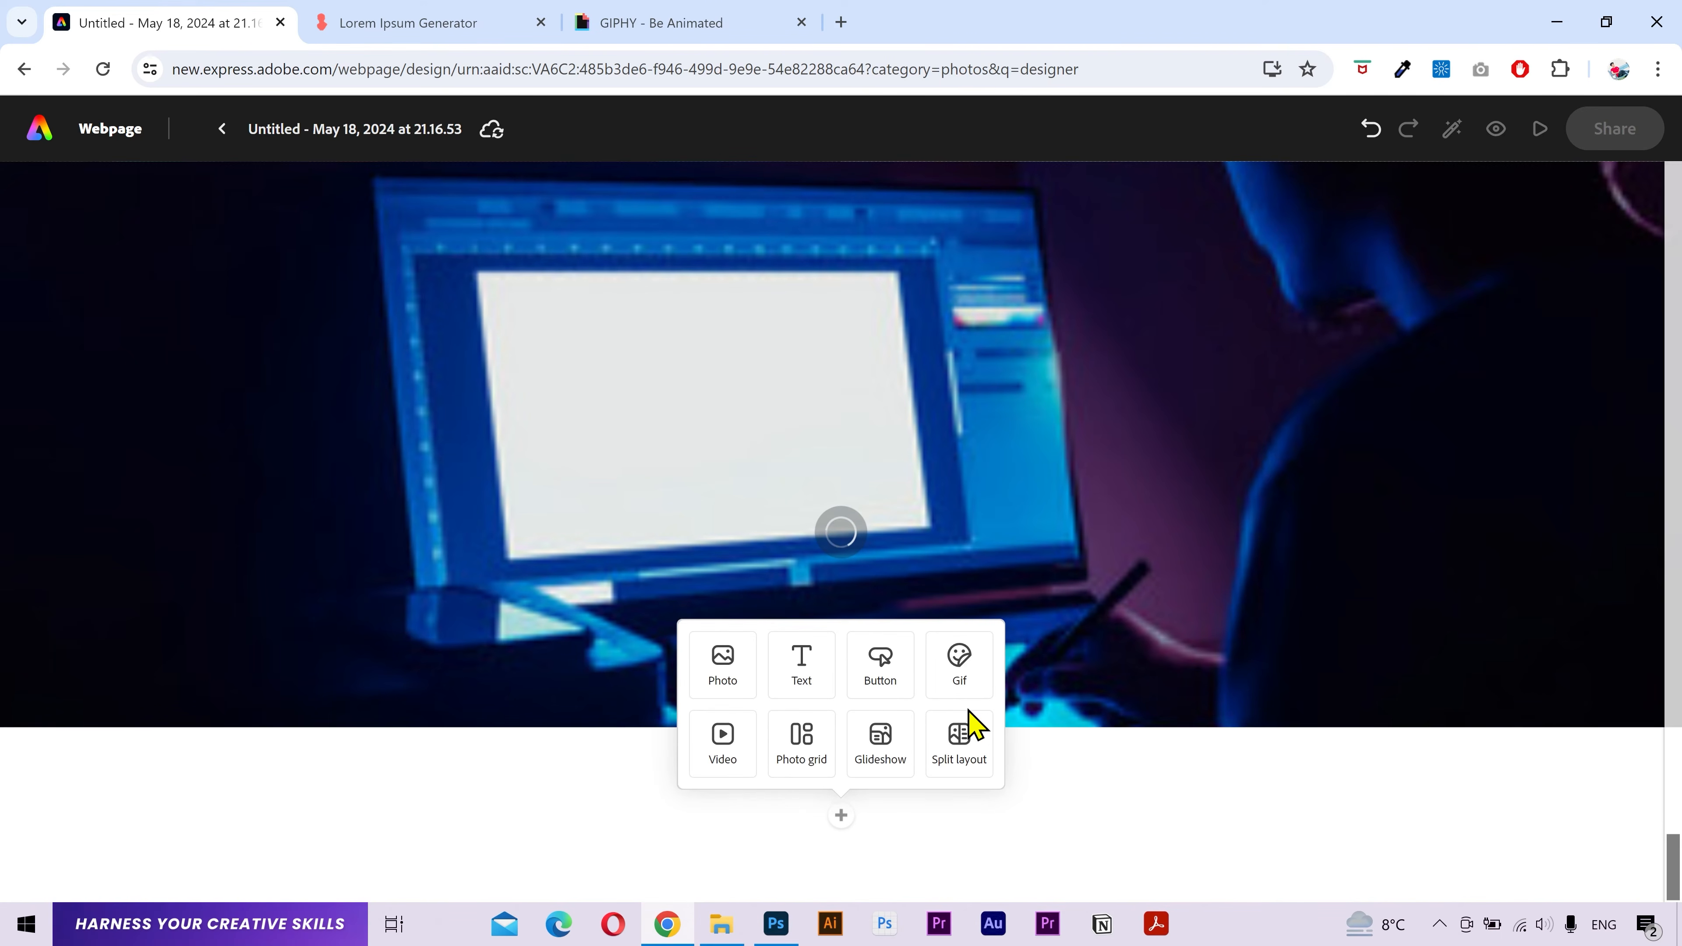
pyautogui.click(805, 673)
pyautogui.write("LET'S GROW TOGETHER!")
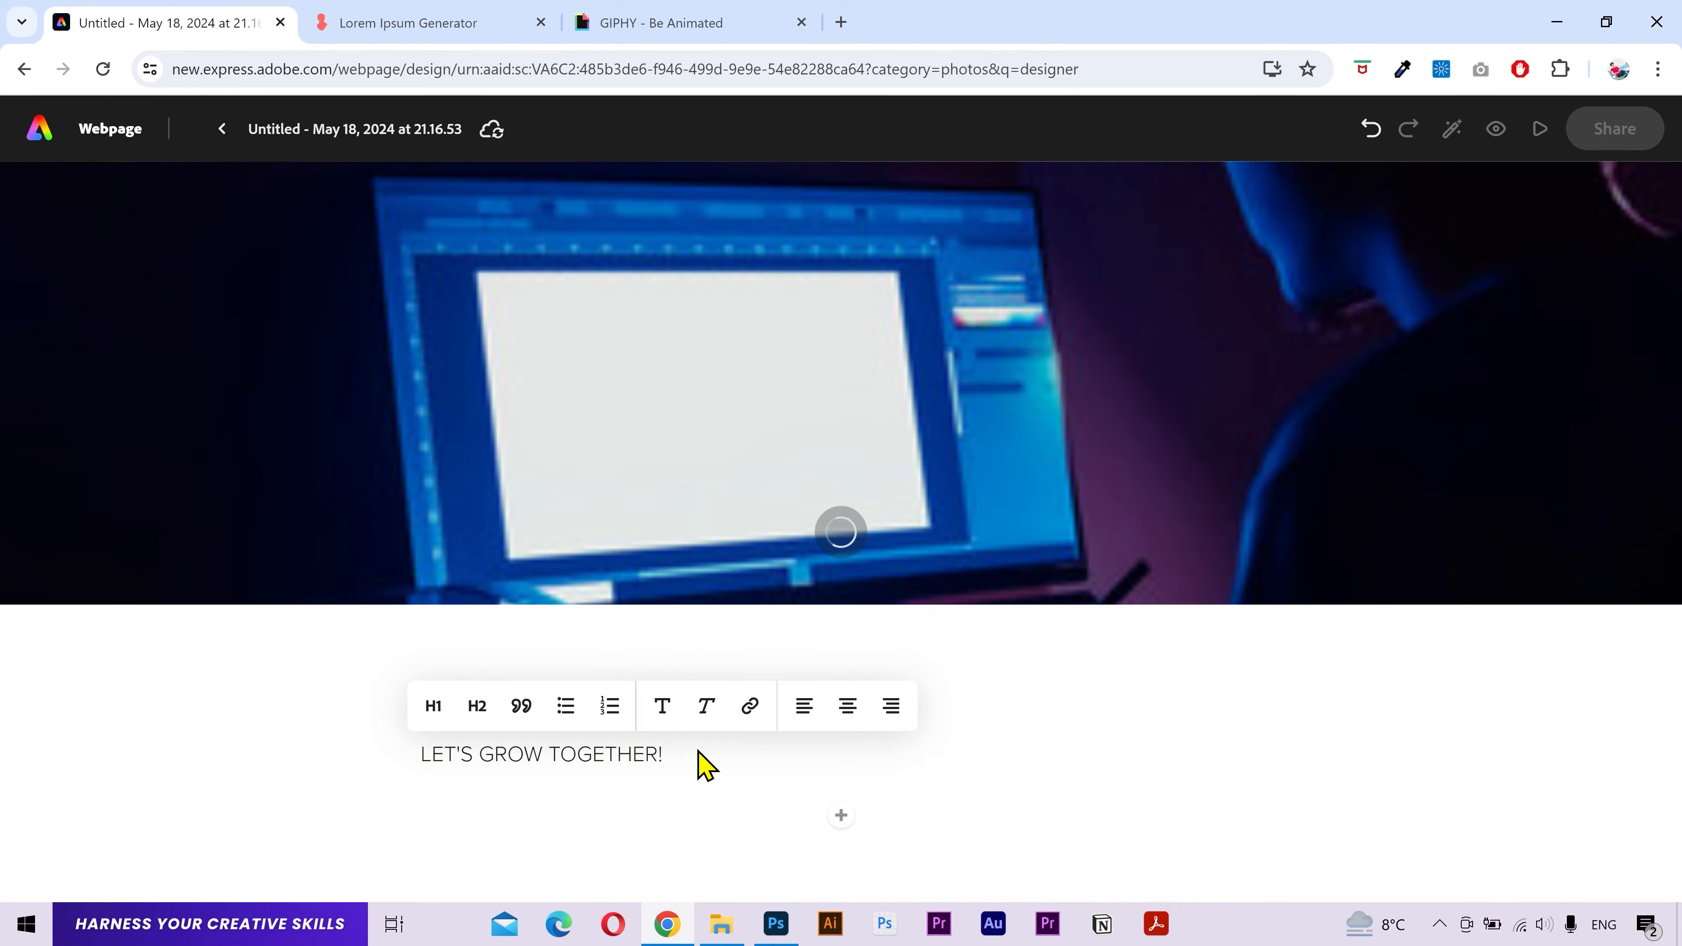
# - Format the "LET'S GROW TOGETHER!" text as a centered H2 heading and return to the cover photo
pyautogui.click(434, 706)
pyautogui.click(433, 706)
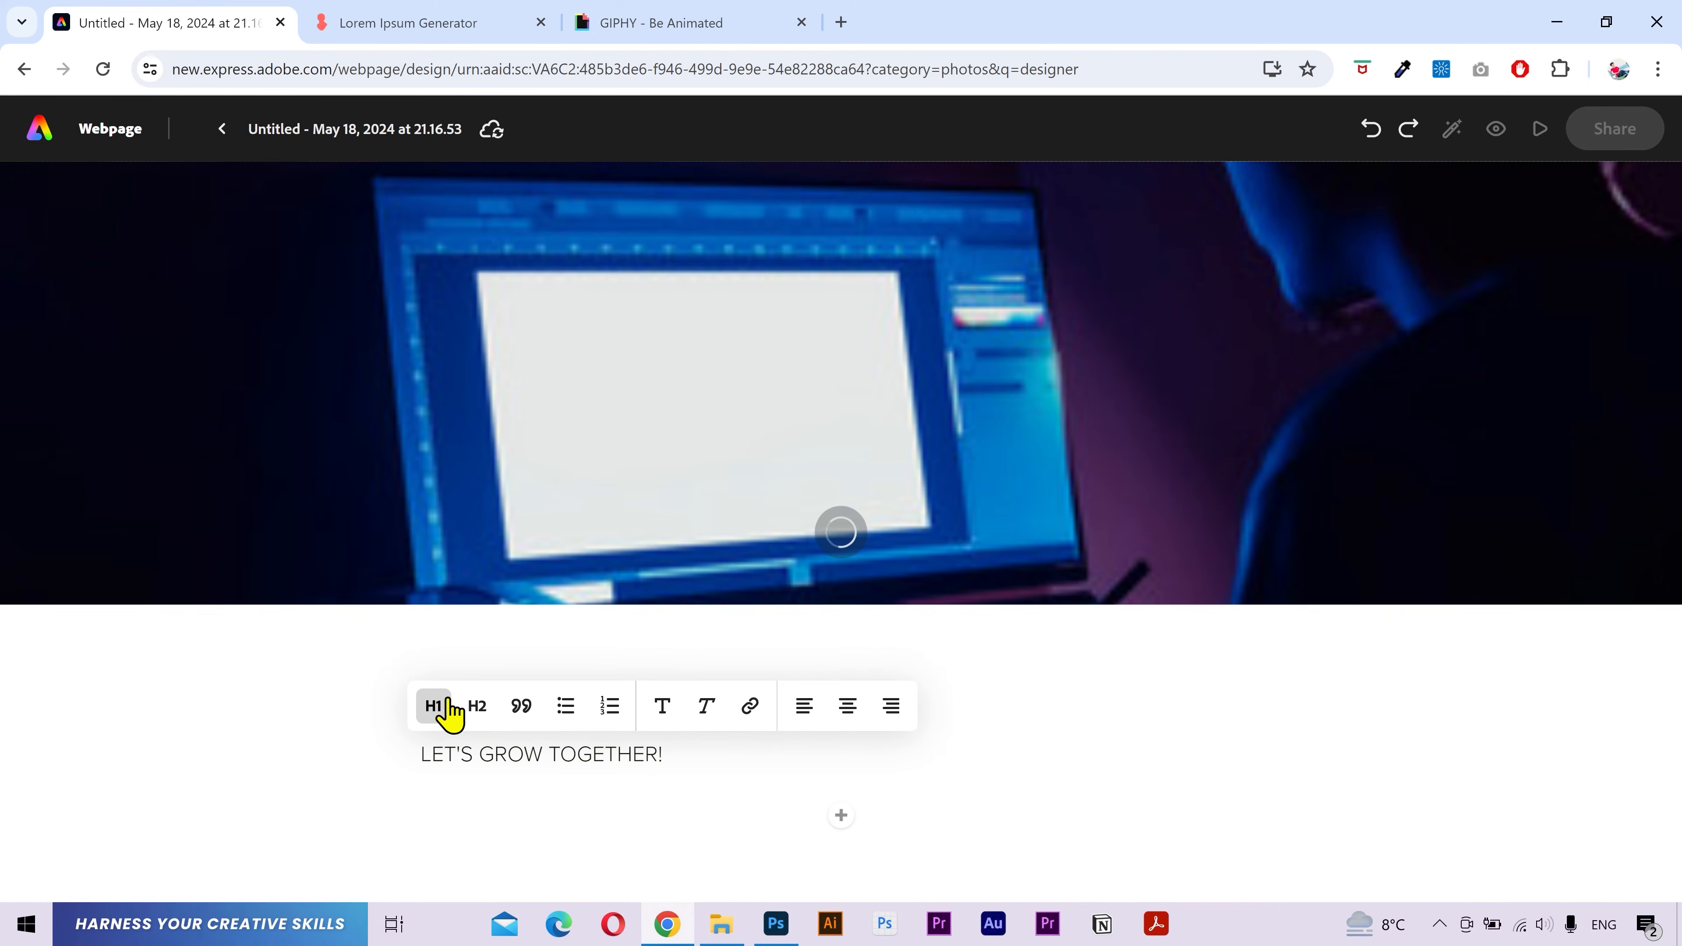
pyautogui.click(477, 706)
pyautogui.click(849, 706)
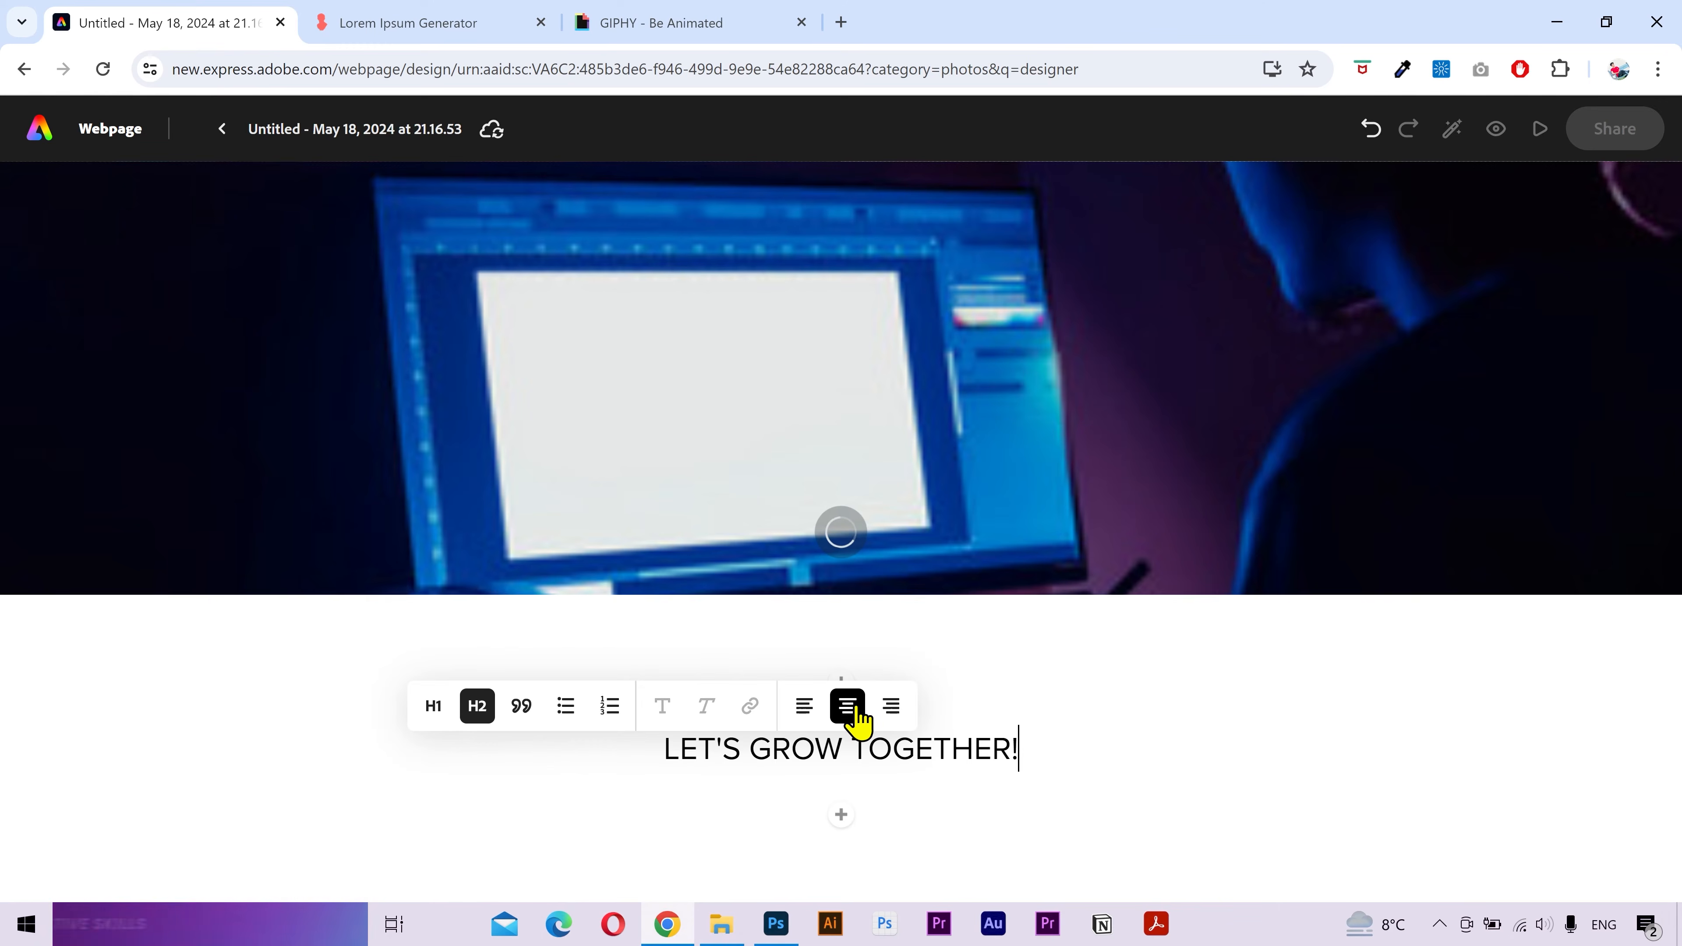
pyautogui.click(1133, 763)
pyautogui.scroll(20, 1119, 767)
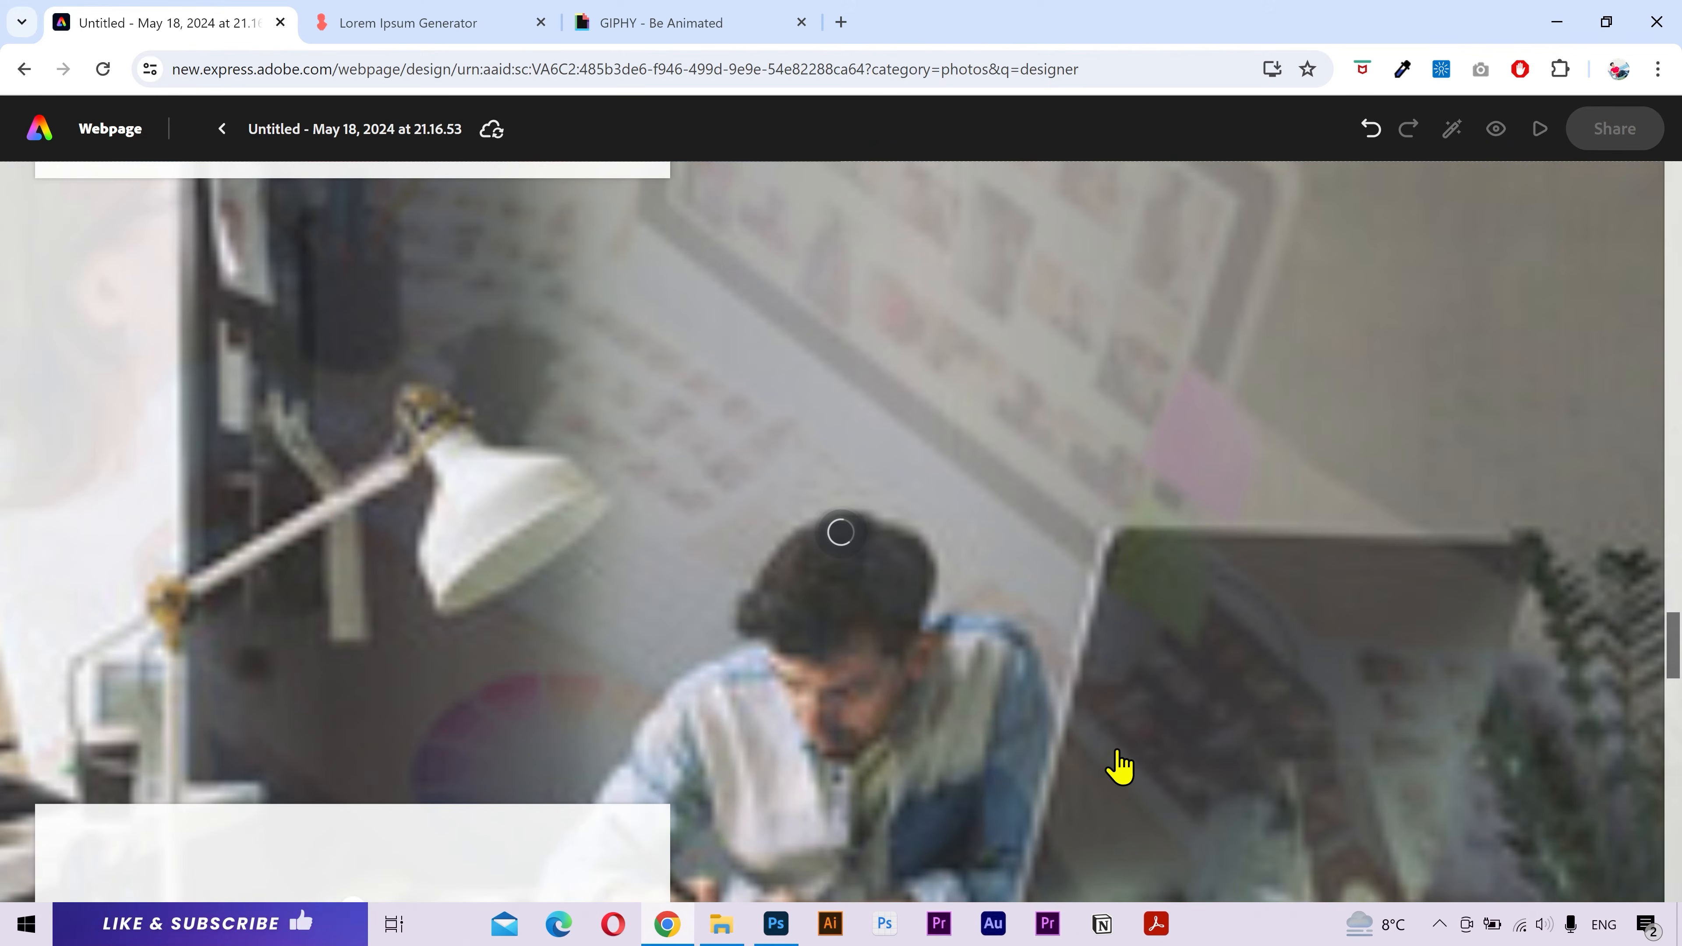
pyautogui.scroll(5, 1119, 768)
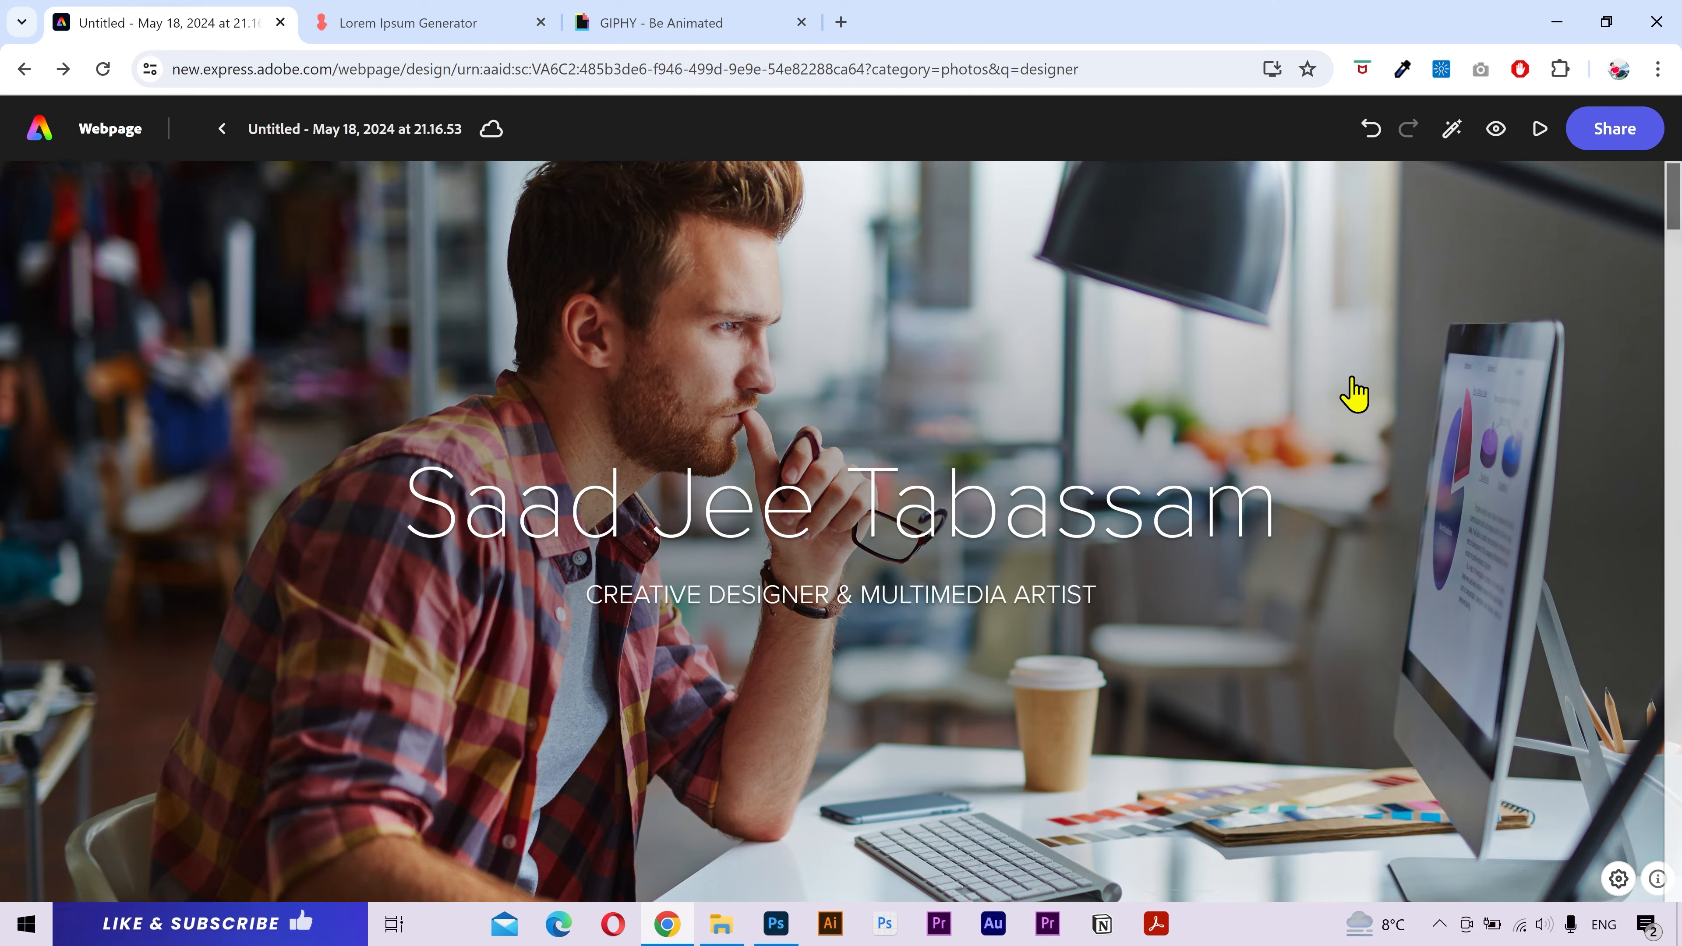
# - Apply the Bruce theme from the Adobe Express themes to the webpage
pyautogui.click(1452, 130)
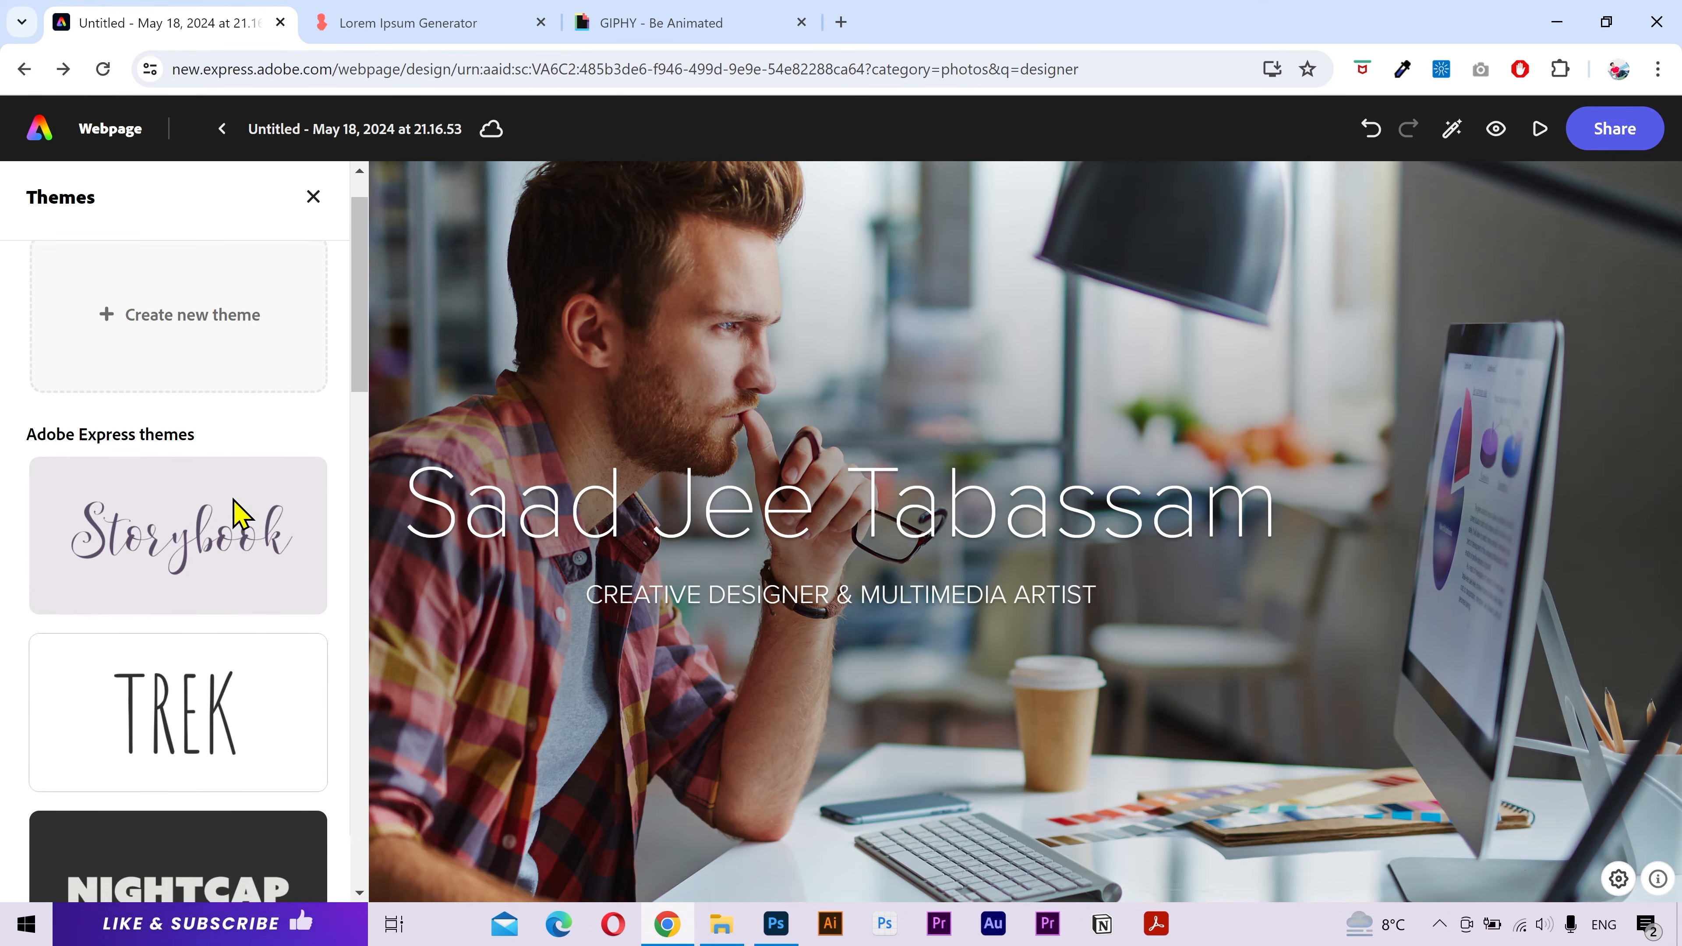
pyautogui.scroll(-20, 239, 513)
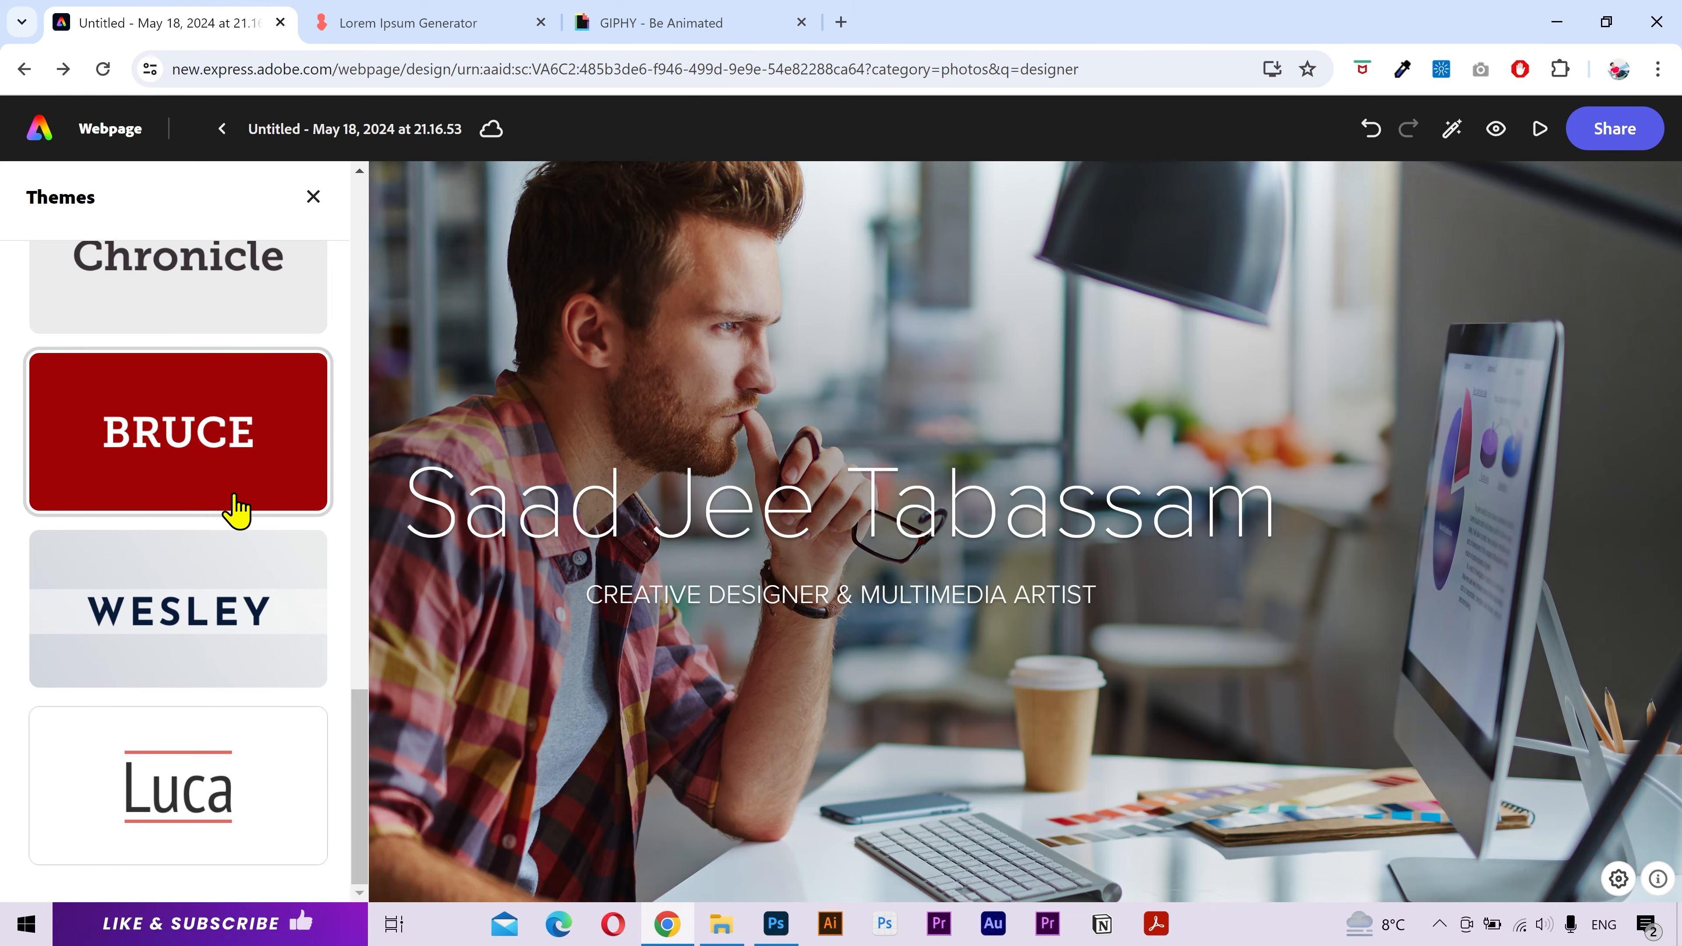
pyautogui.click(243, 407)
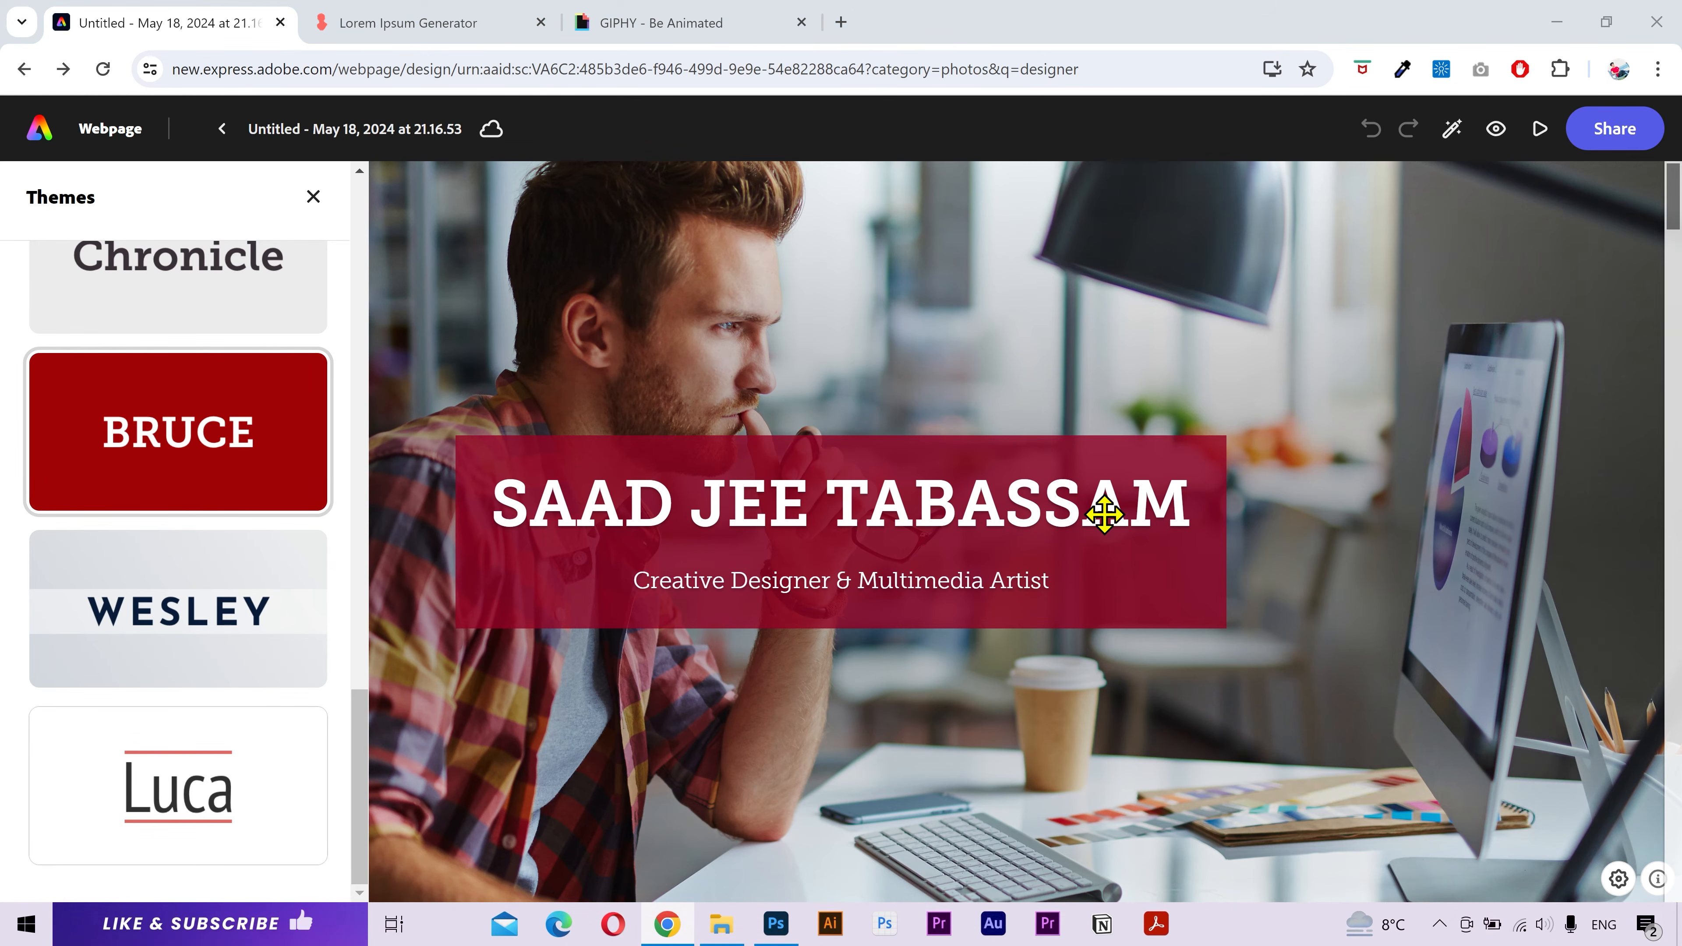
pyautogui.scroll(20, 174, 498)
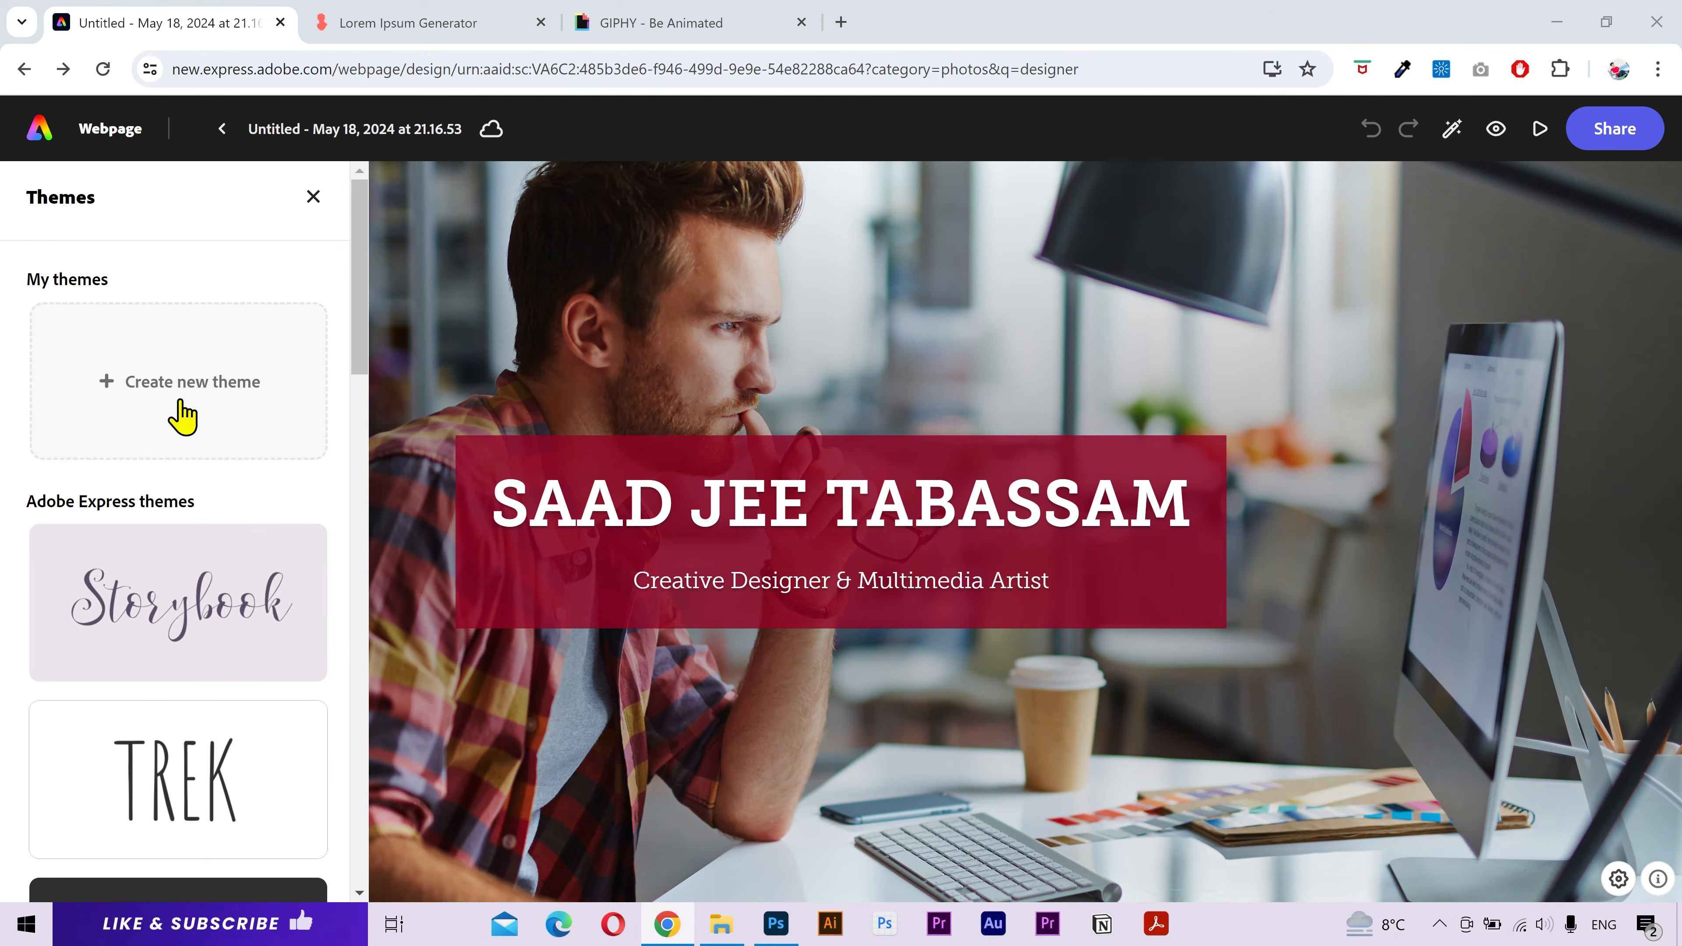
pyautogui.click(176, 412)
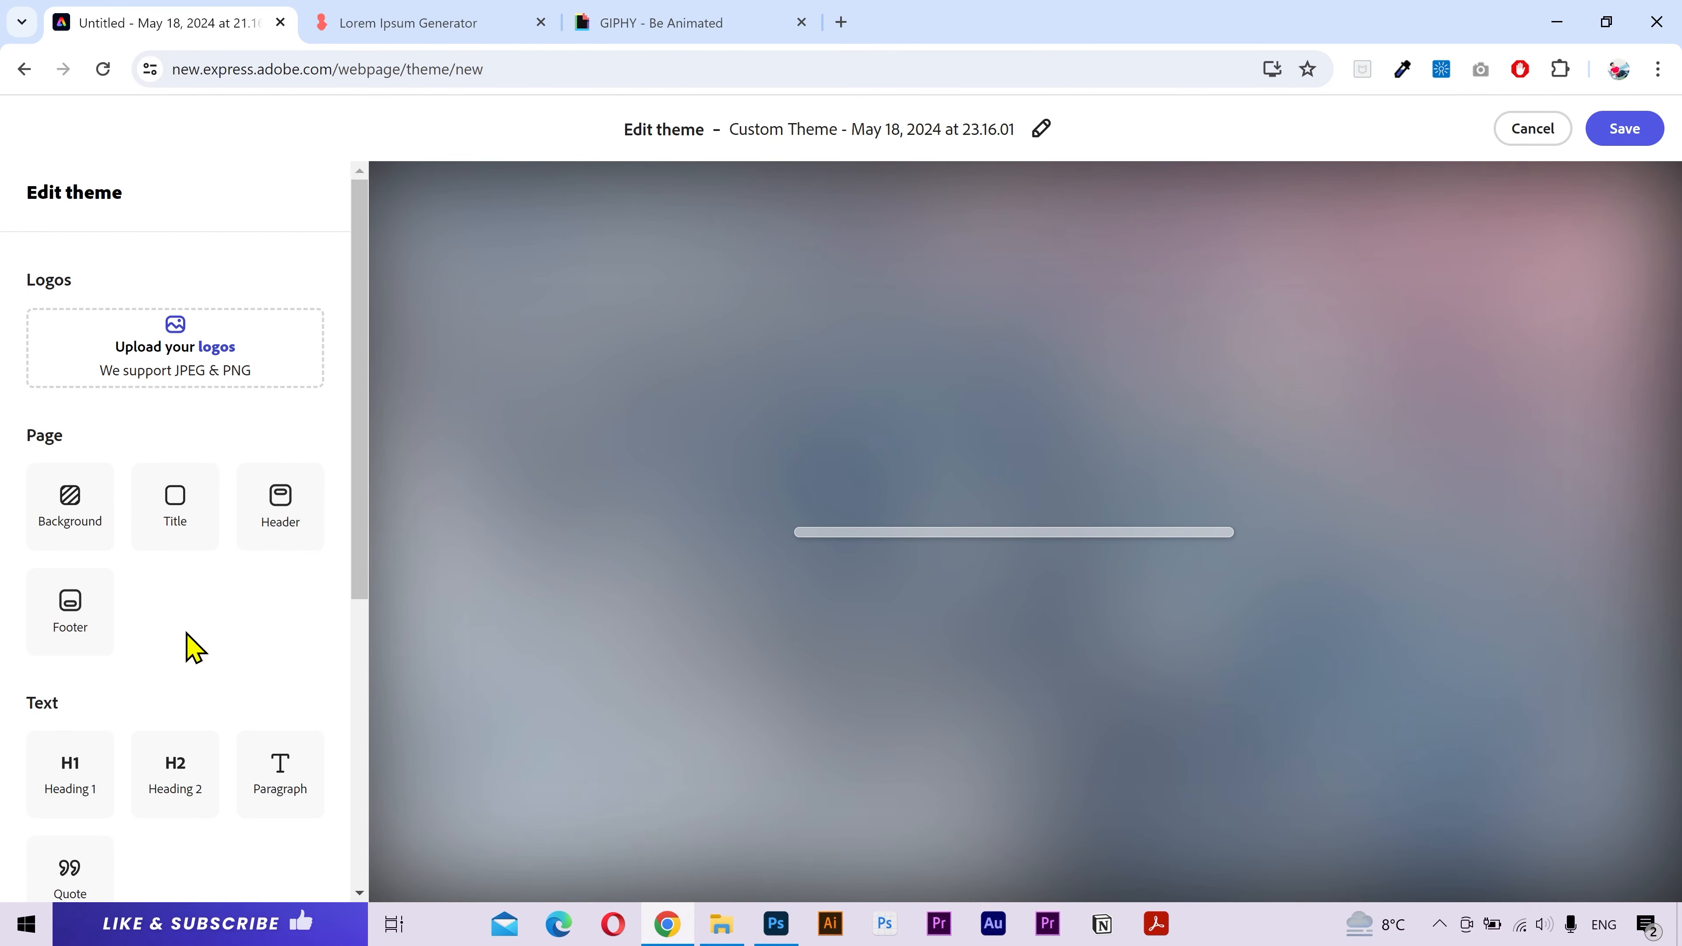
pyautogui.scroll(6, 186, 295)
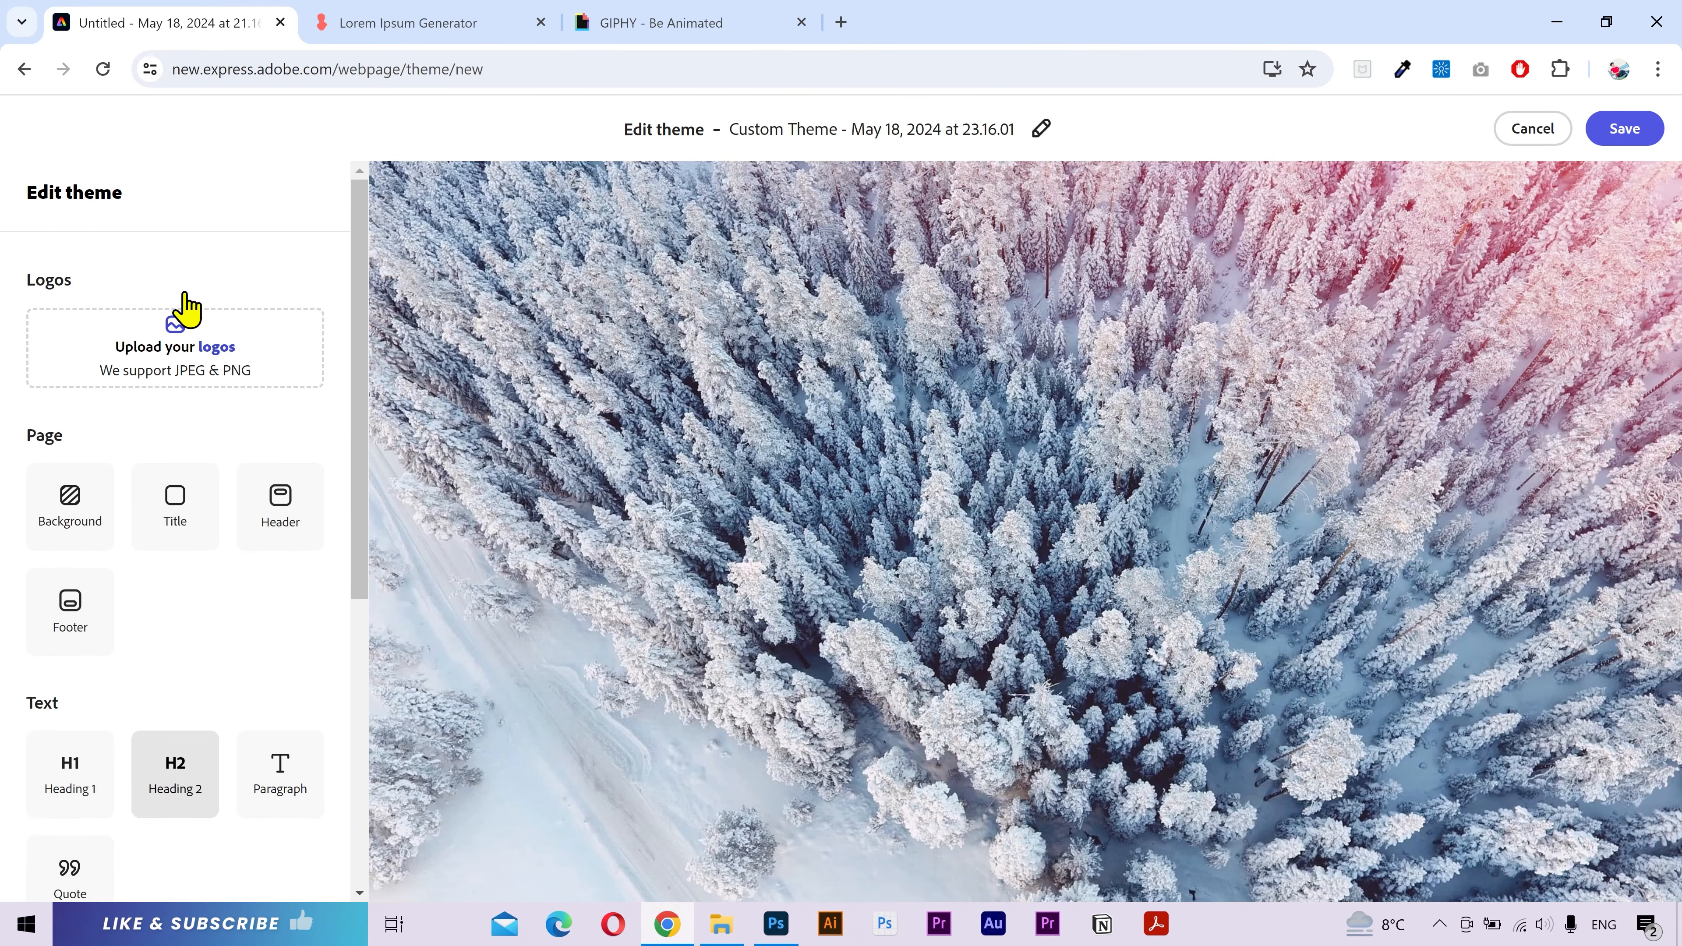
pyautogui.click(1532, 128)
pyautogui.click(1015, 569)
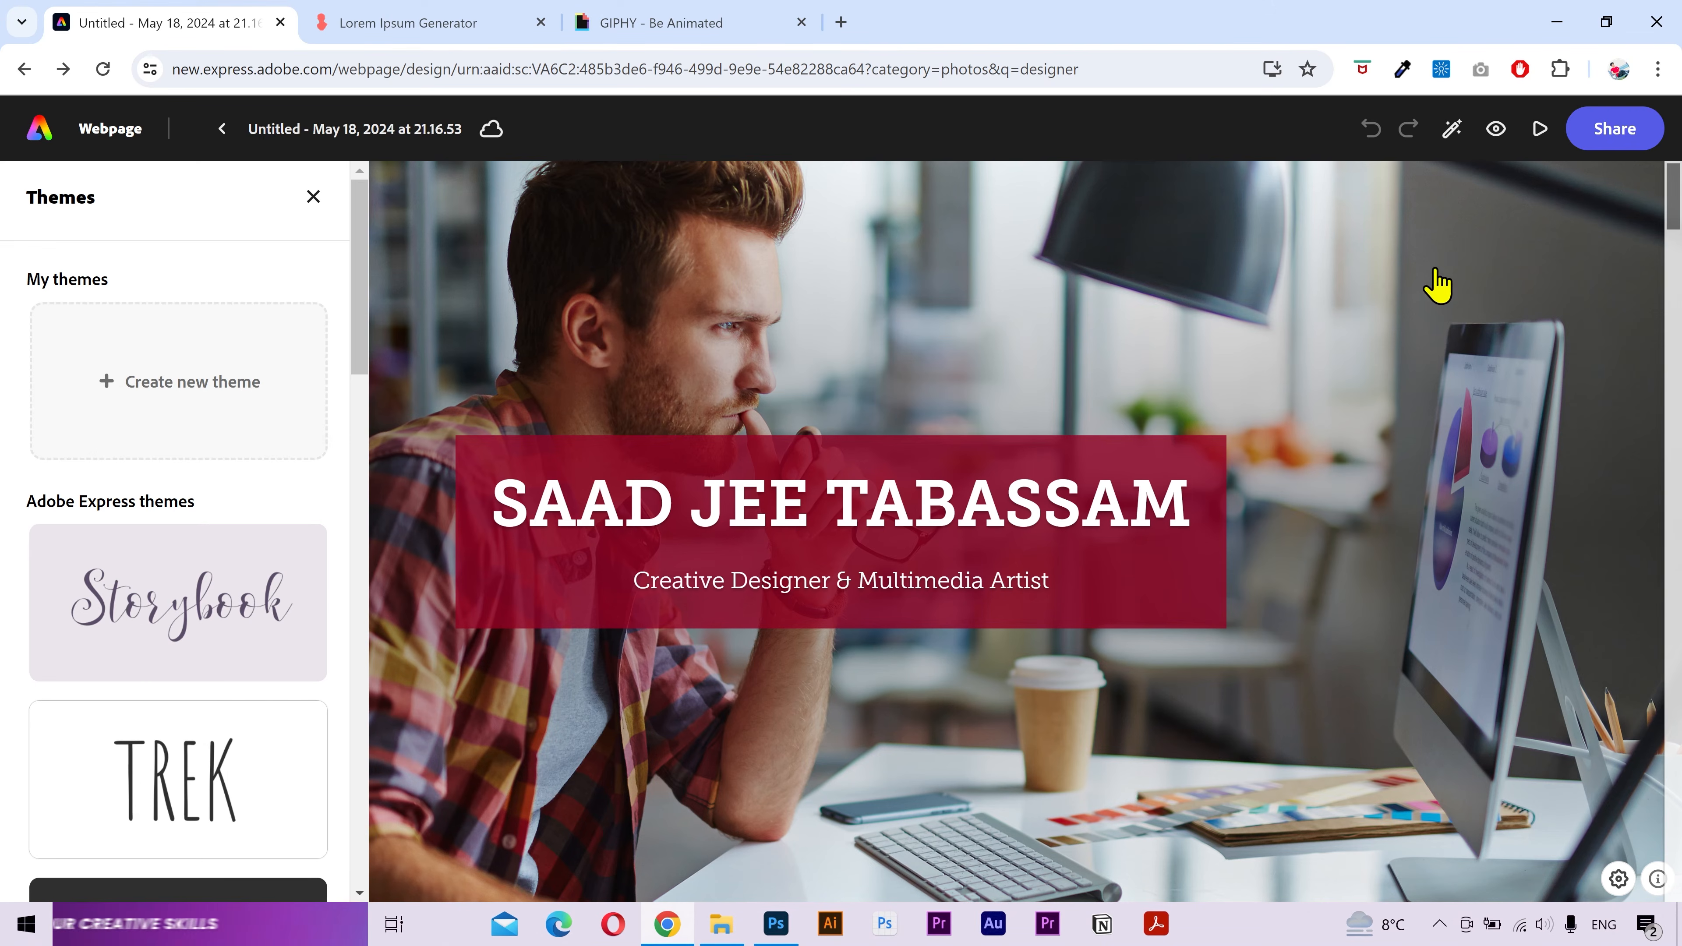
# - Preview the whole webpage from the cover photo down to the closing heading, and return to the editor
pyautogui.click(1497, 129)
pyautogui.moveTo(1669, 151); pyautogui.dragTo(1647, 890)
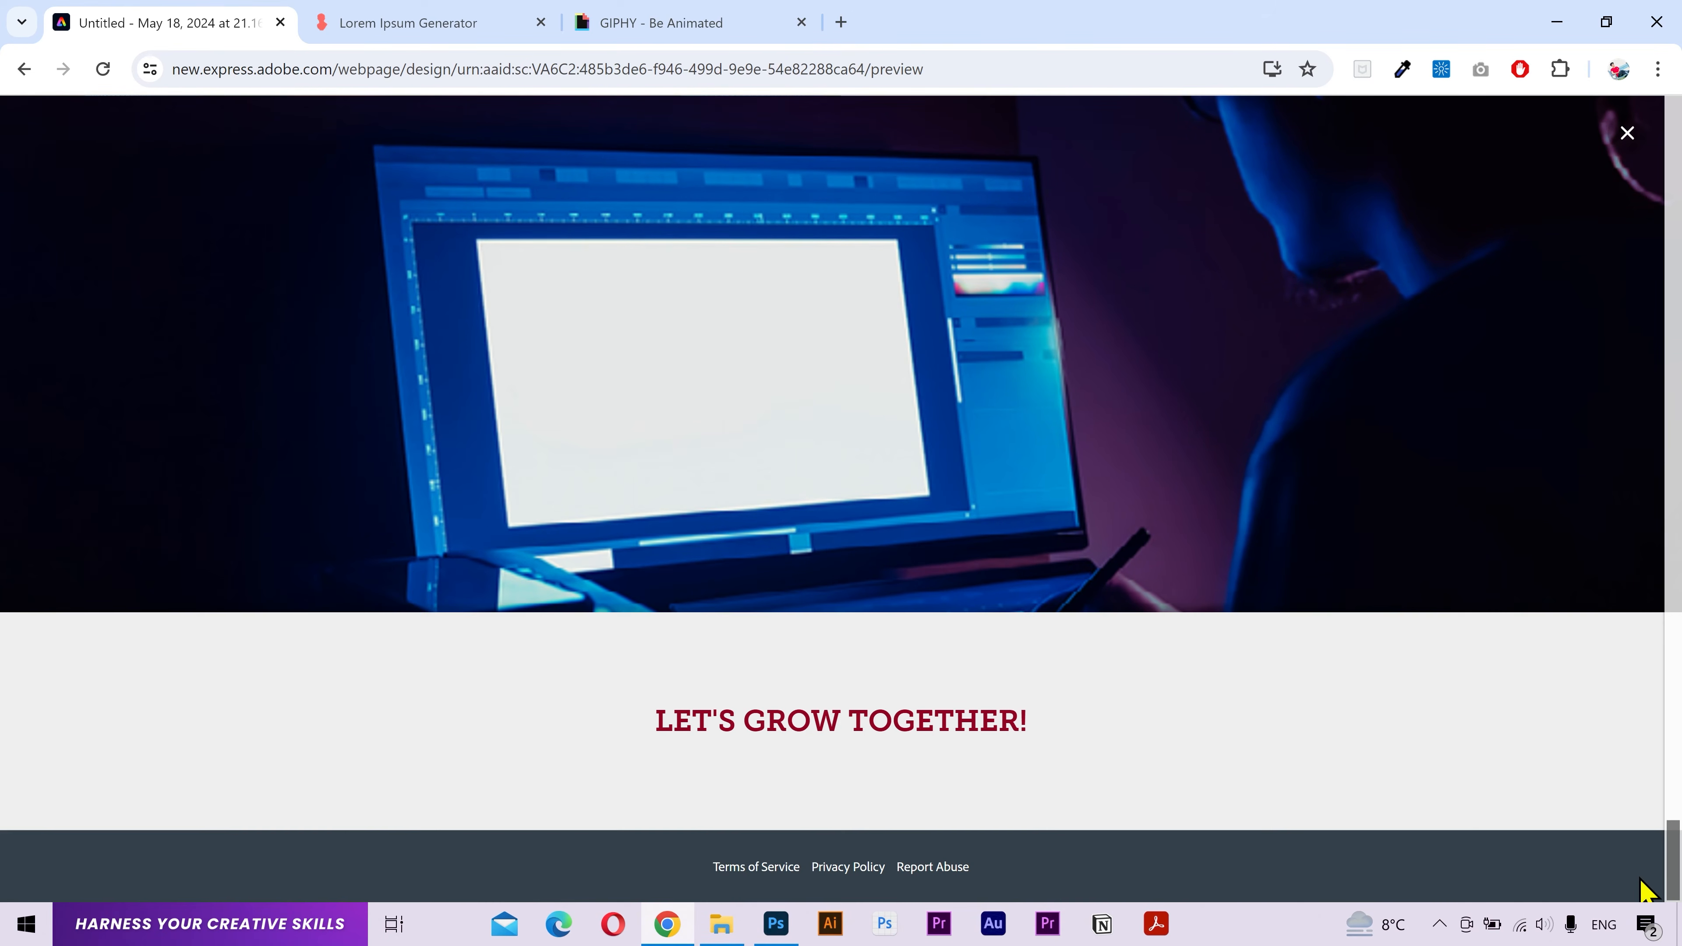
pyautogui.click(1626, 133)
# - Publish the webpage to the web with the default publish options and create its shareable link
pyautogui.click(1645, 134)
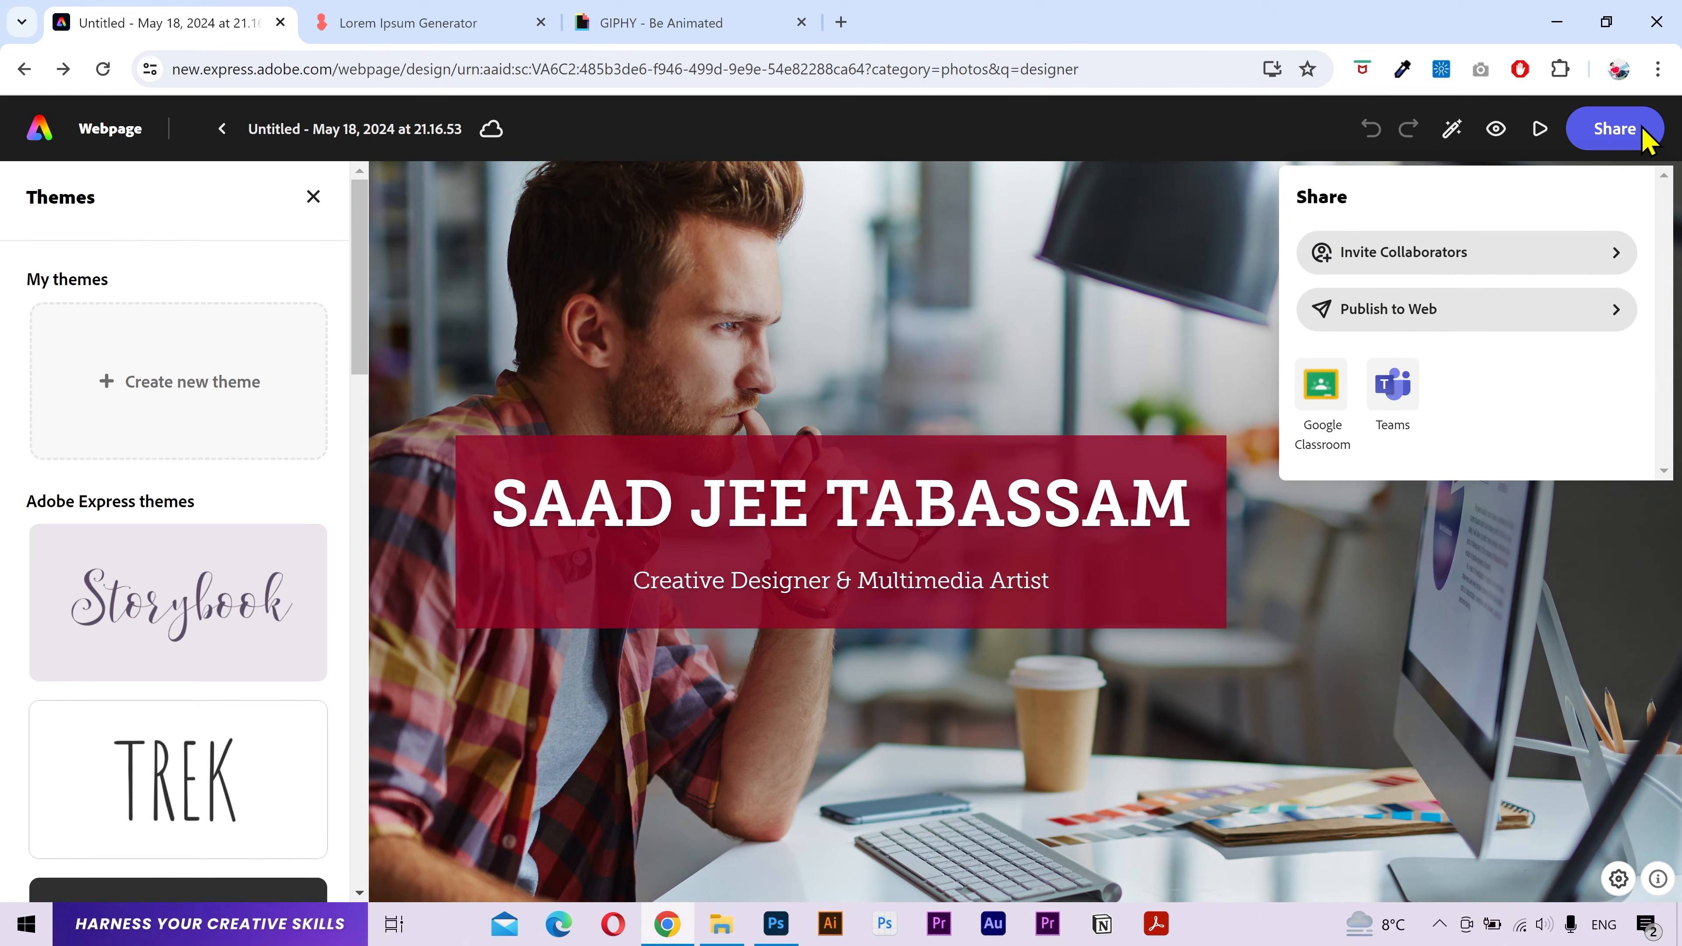
pyautogui.click(1514, 323)
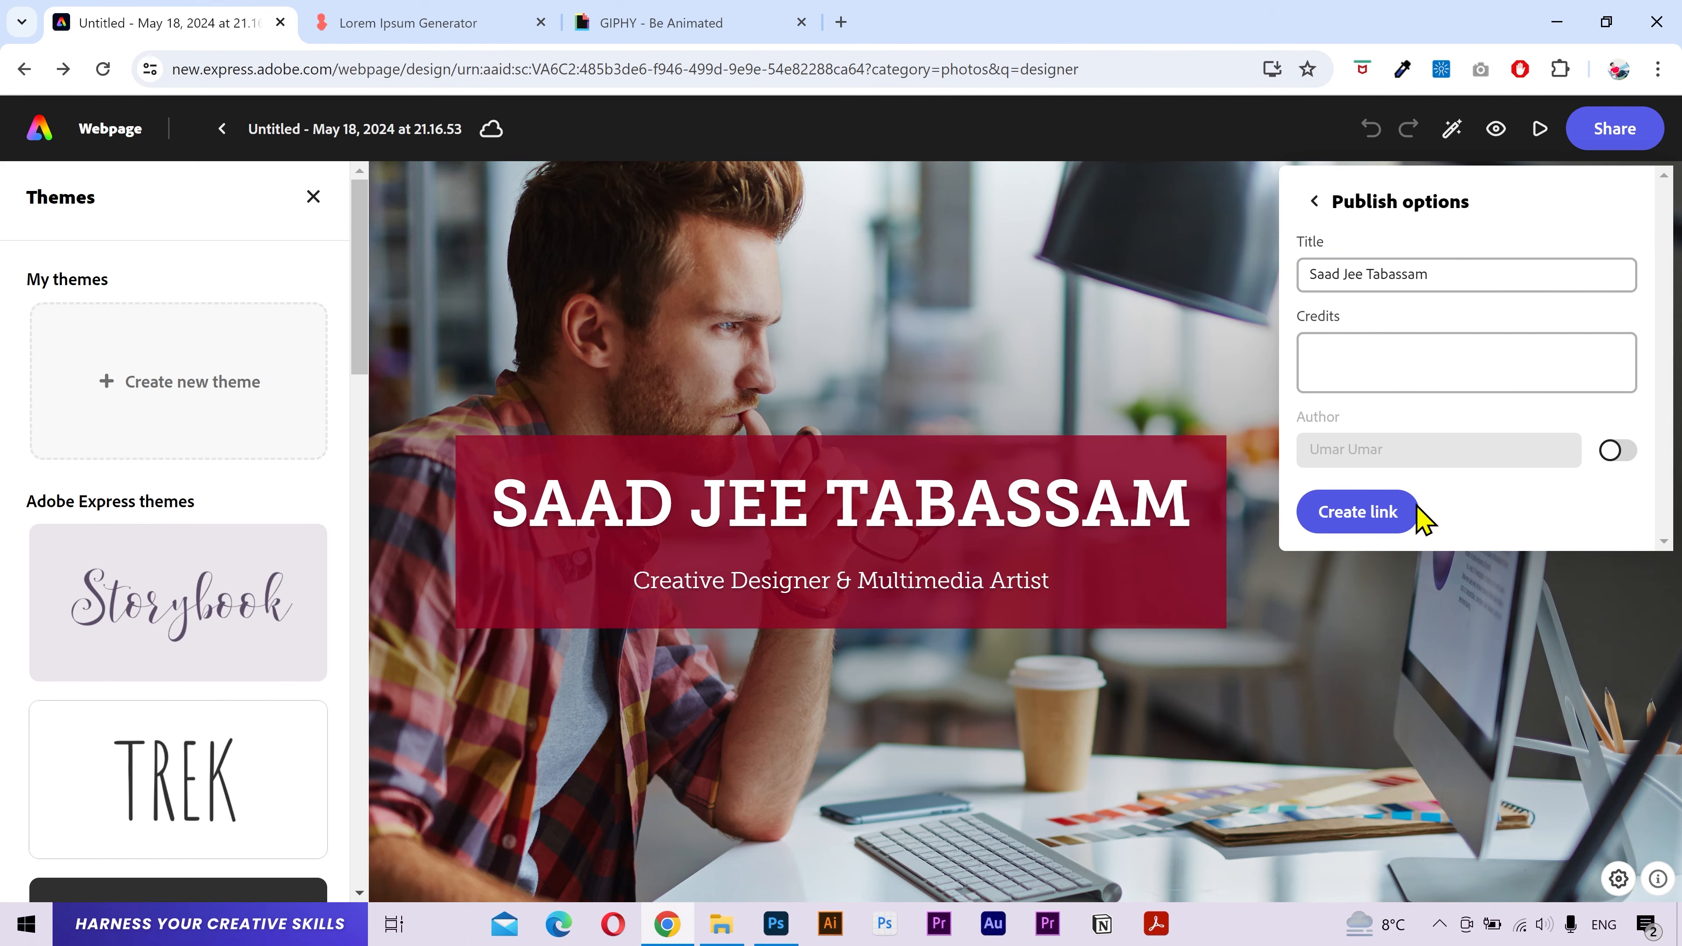
pyautogui.click(1393, 510)
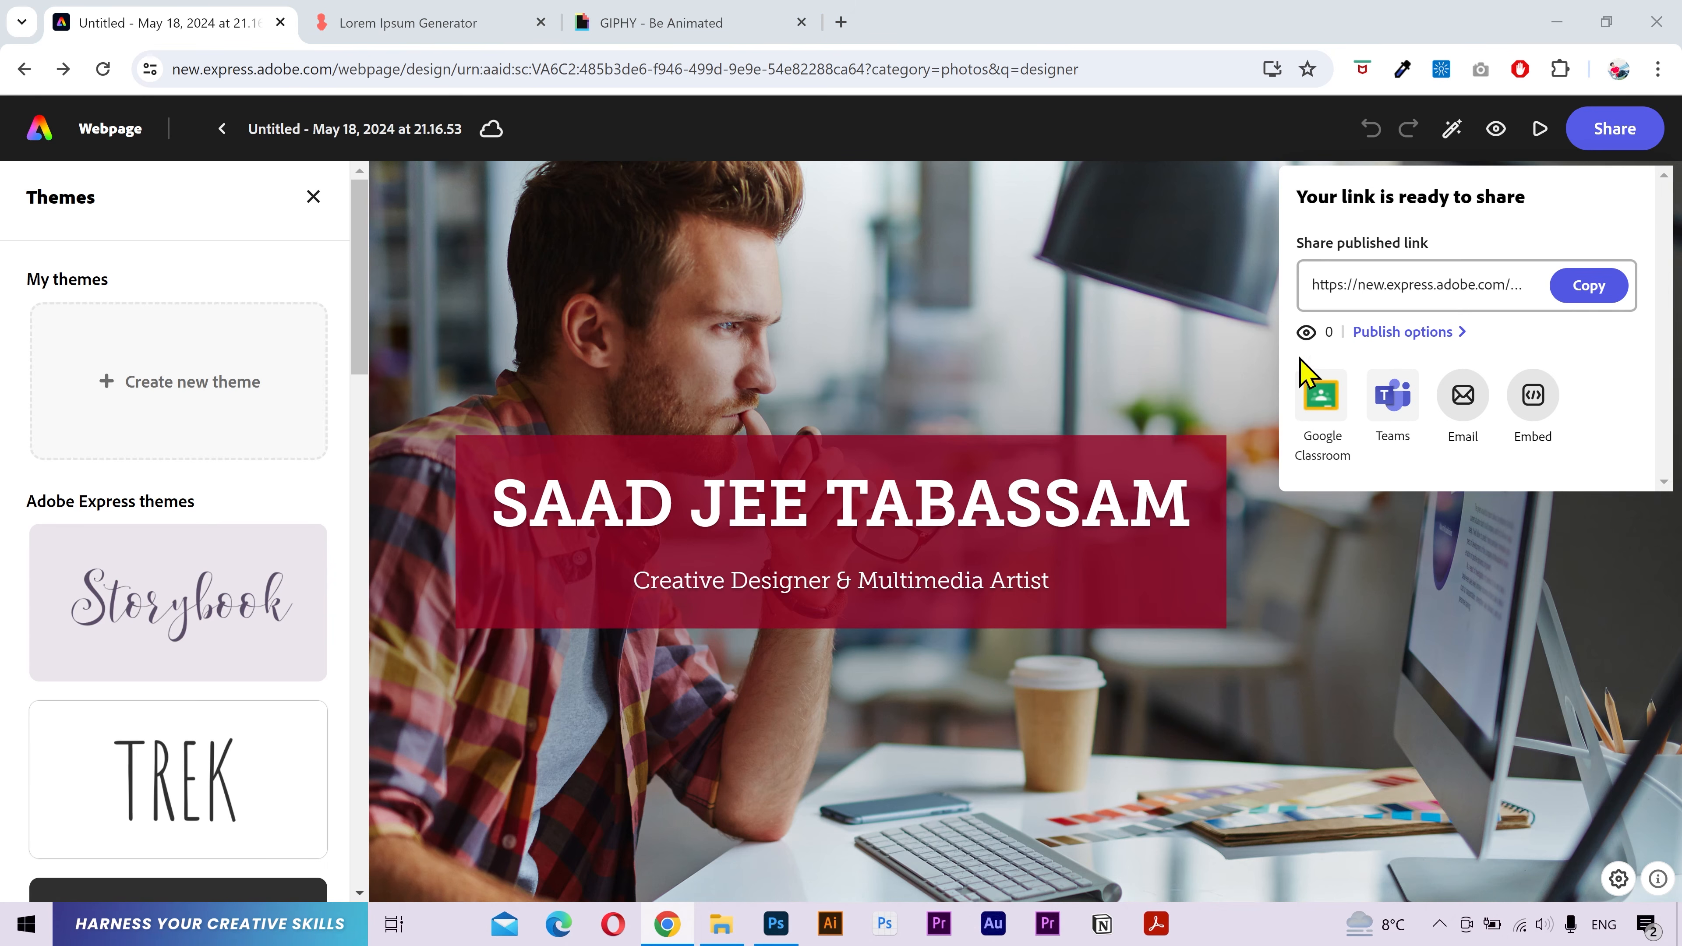
# - Open the published page new.express.adobe.com/webpage/JVjvXySTFU4m9 in a new Incognito window and look through it
pyautogui.click(1657, 68)
pyautogui.click(1561, 184)
pyautogui.write('https://new.express.adobe.com/webpage/JVjvXySTFU4m9')
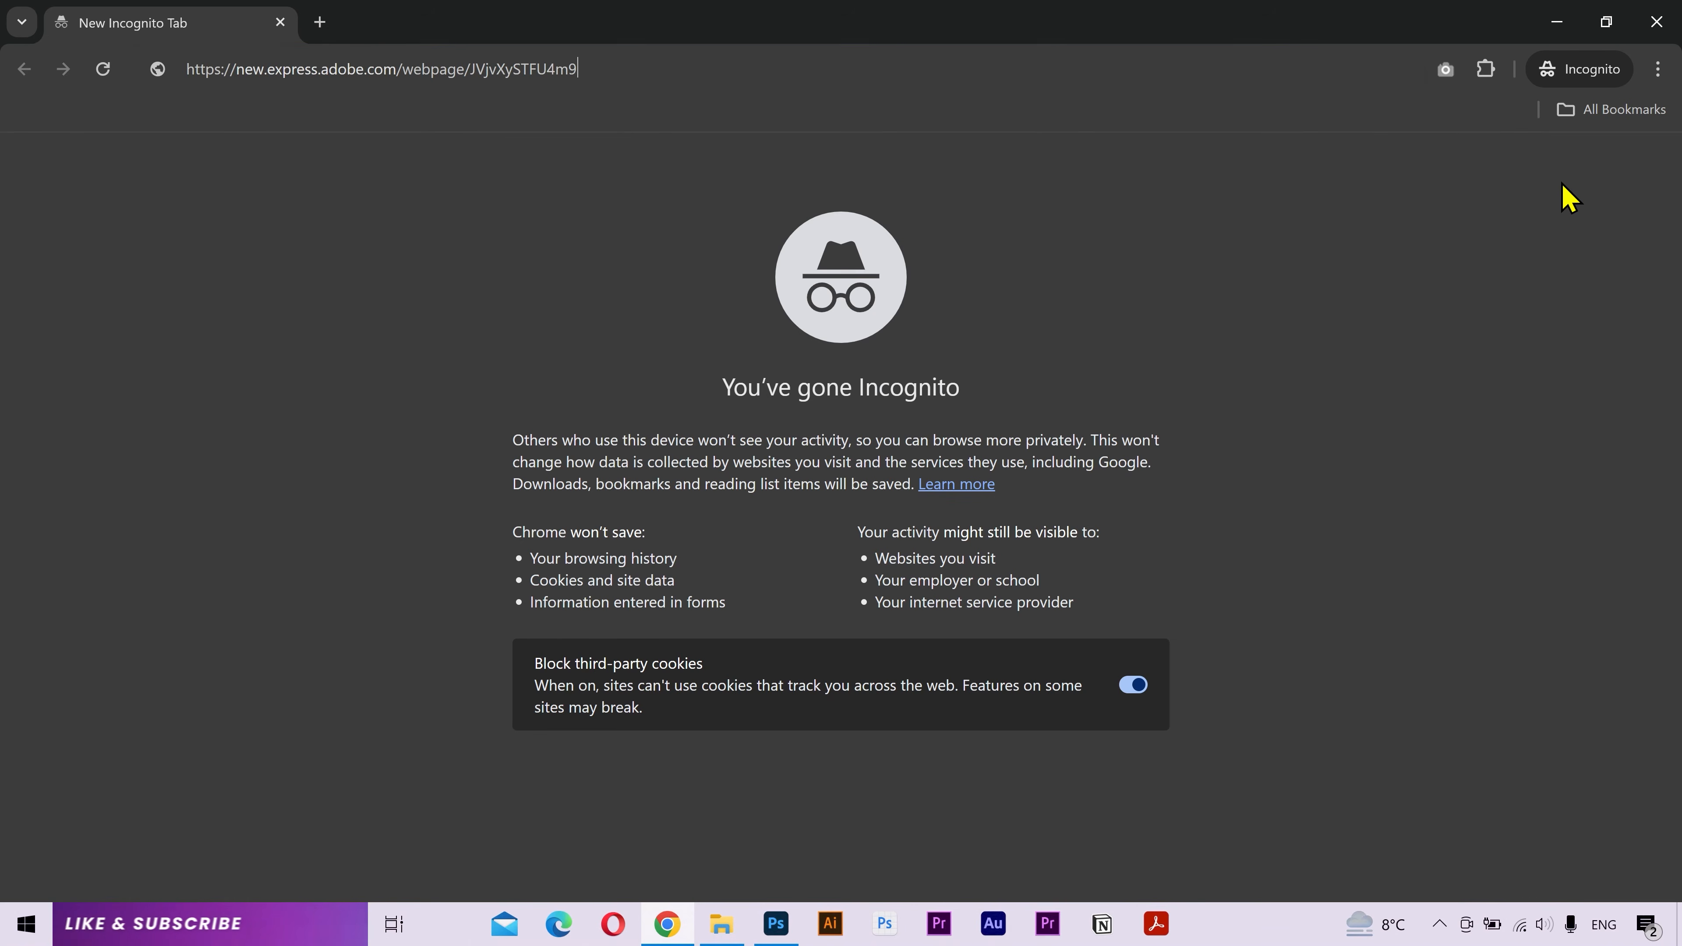
pyautogui.press('Return')
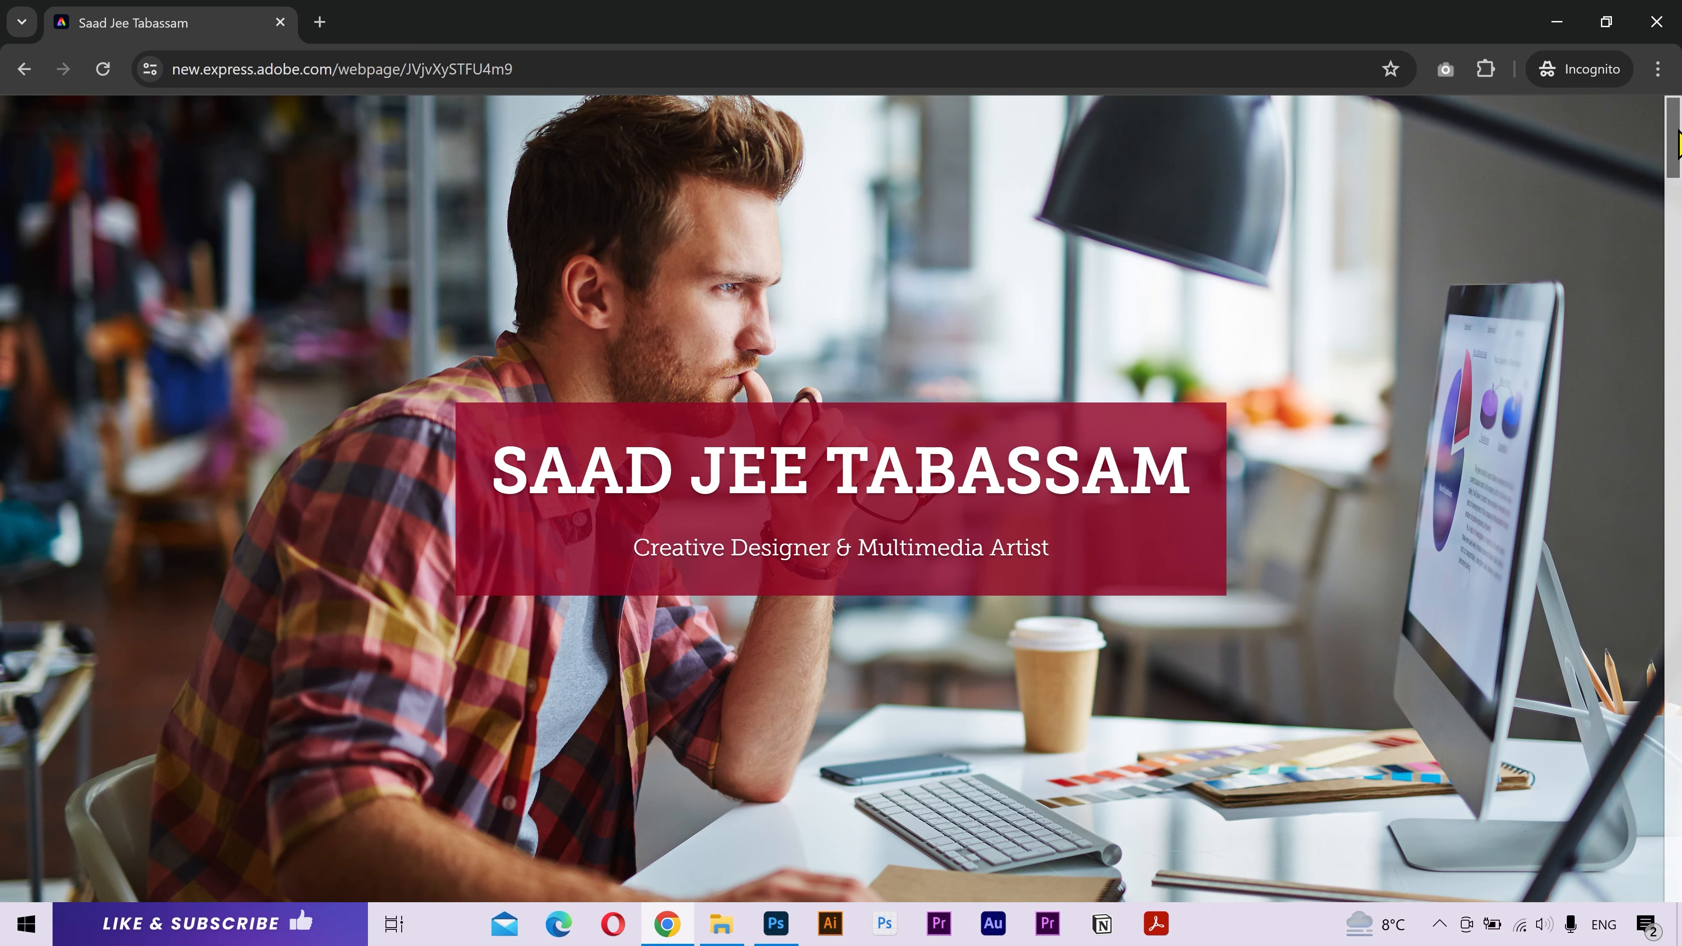
pyautogui.moveTo(1679, 138)
pyautogui.mouseDown()
pyautogui.moveTo(1651, 860)
pyautogui.moveTo(1673, 136)
pyautogui.mouseUp()
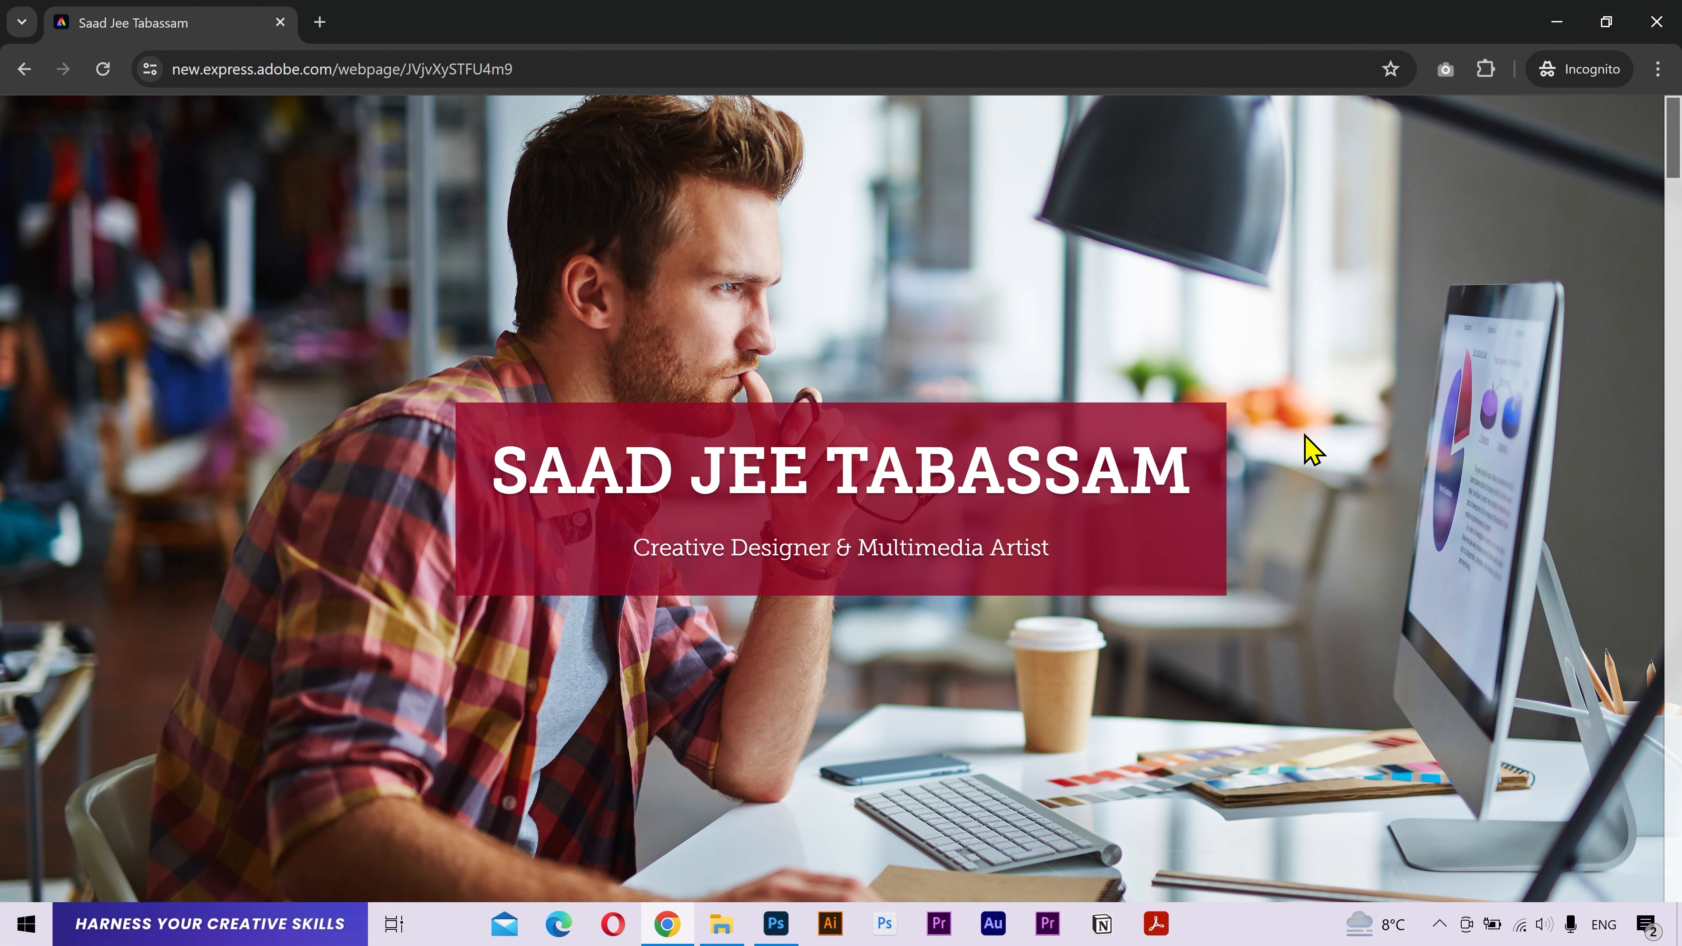